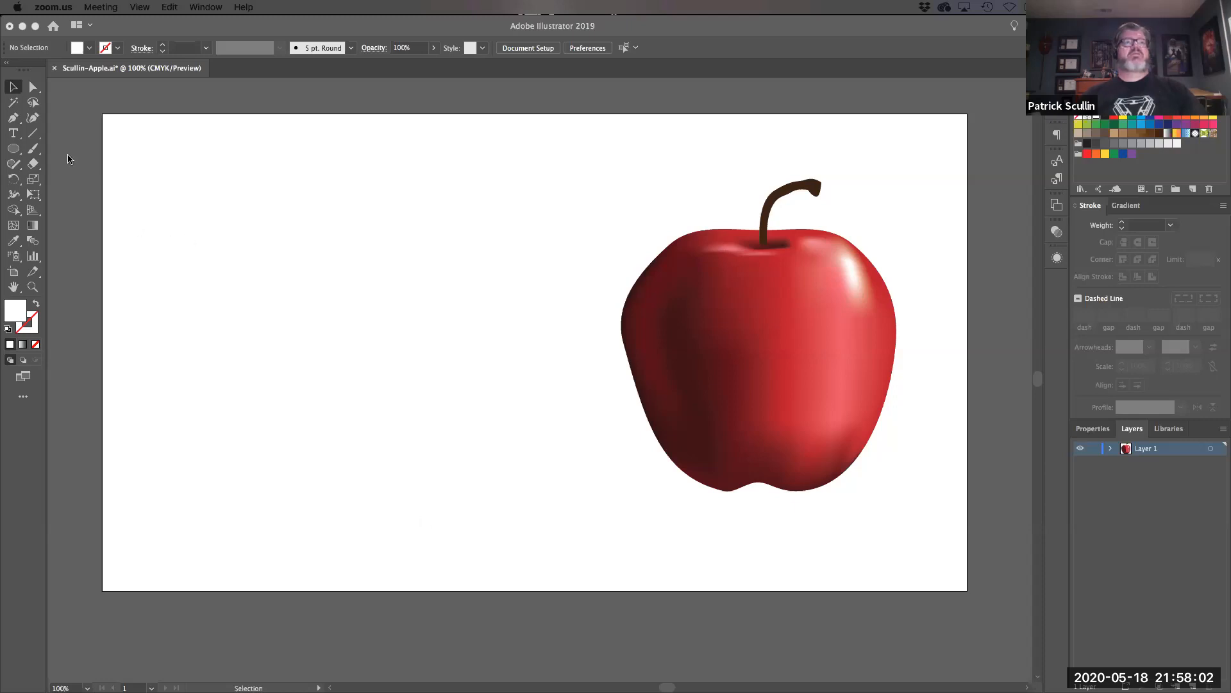
# - Draw an ellipse about 5.73 by 5.52 in beside the reference apple and fill it with red sampled from that apple
pyautogui.click(25, 157)
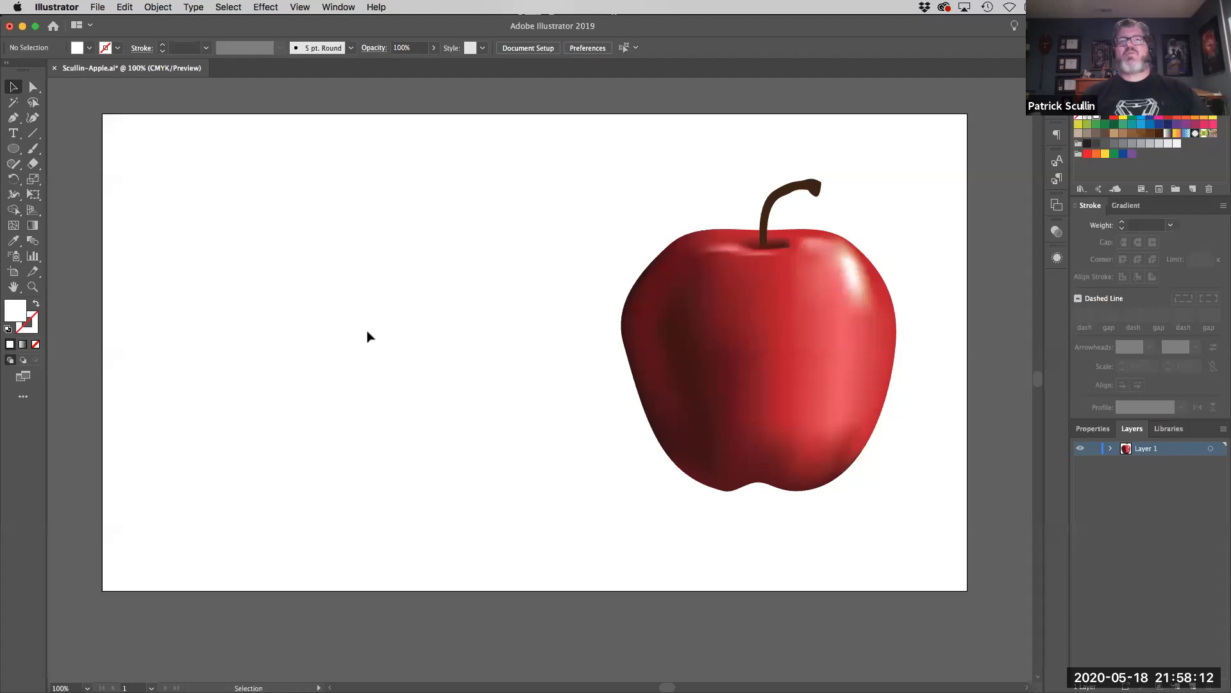
pyautogui.hscroll(-2, 372, 330)
pyautogui.click(12, 149)
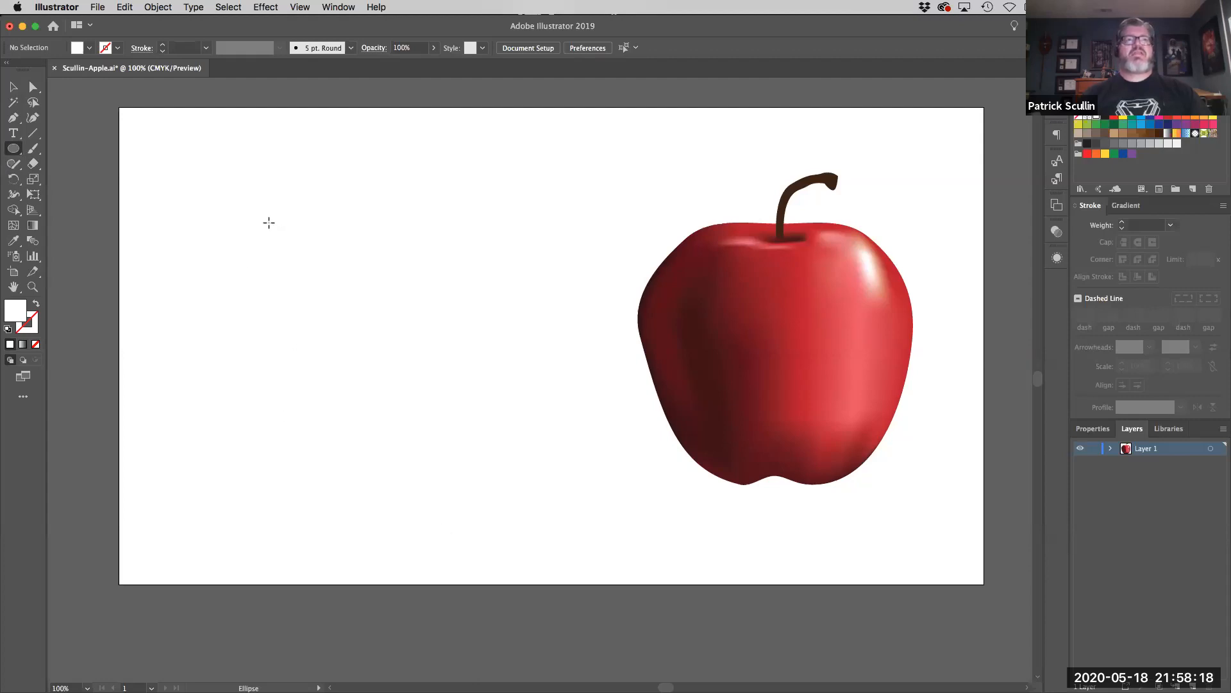
pyautogui.moveTo(270, 220)
pyautogui.mouseDown()
pyautogui.moveTo(286, 328)
pyautogui.moveTo(470, 467)
pyautogui.moveTo(555, 489)
pyautogui.moveTo(571, 513)
pyautogui.mouseUp()
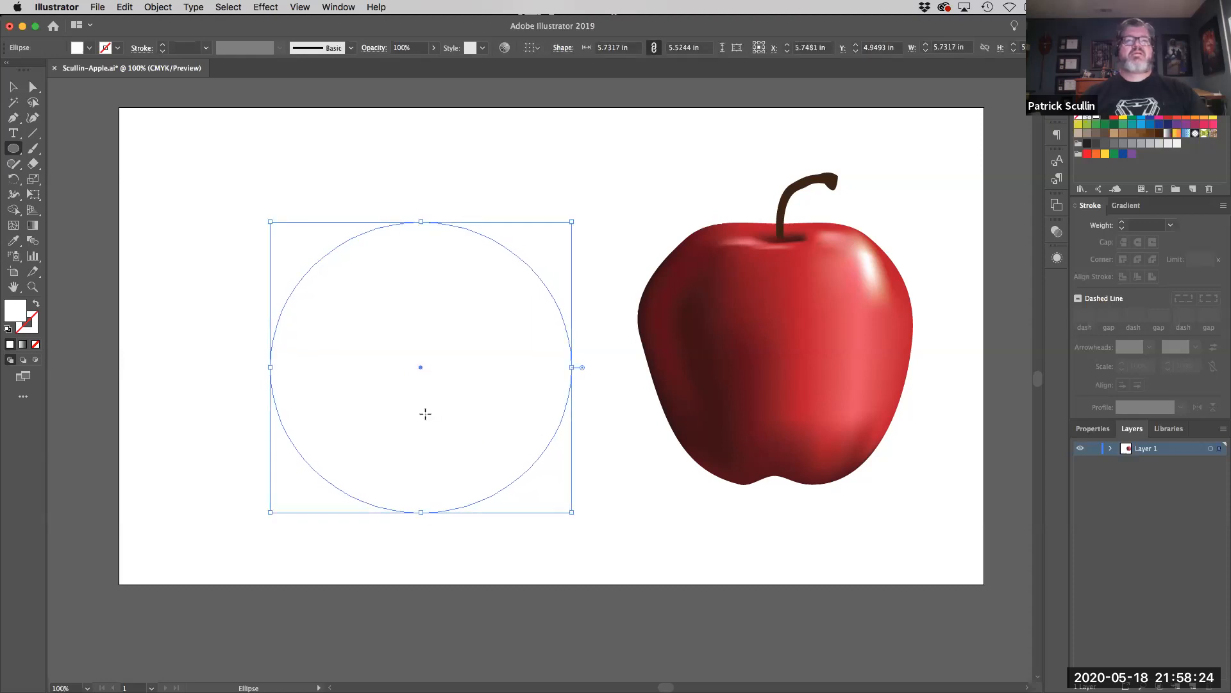
pyautogui.moveTo(423, 367); pyautogui.dragTo(397, 351)
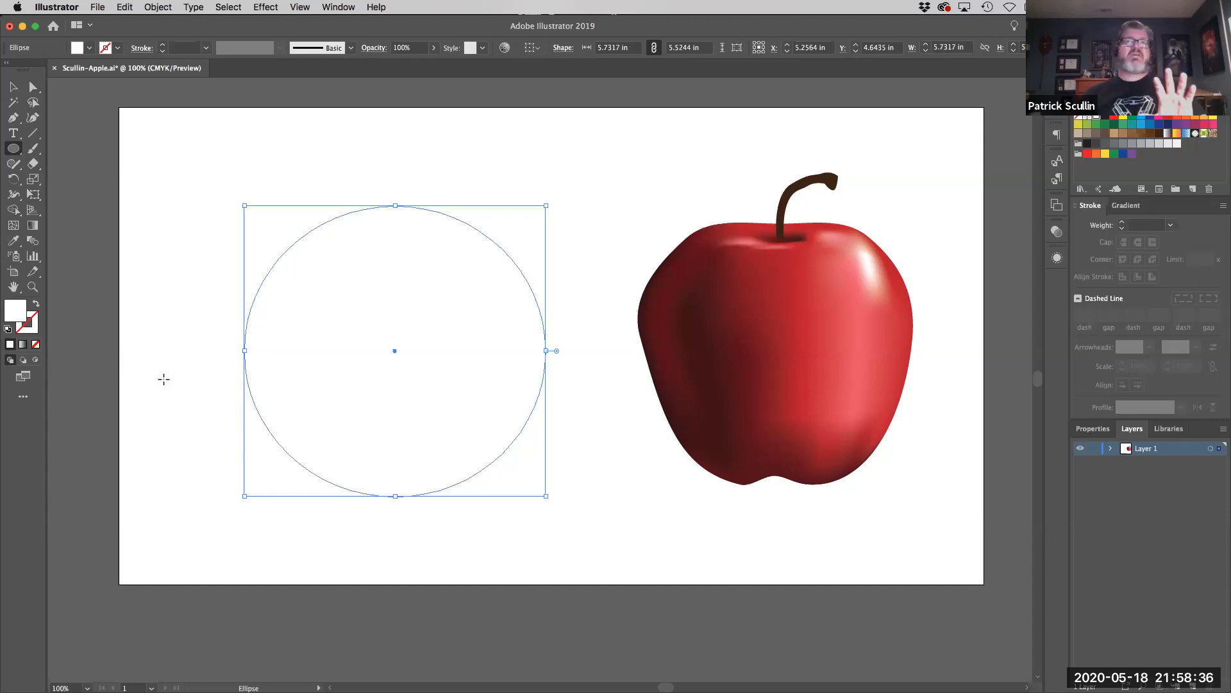
pyautogui.click(14, 241)
pyautogui.click(778, 295)
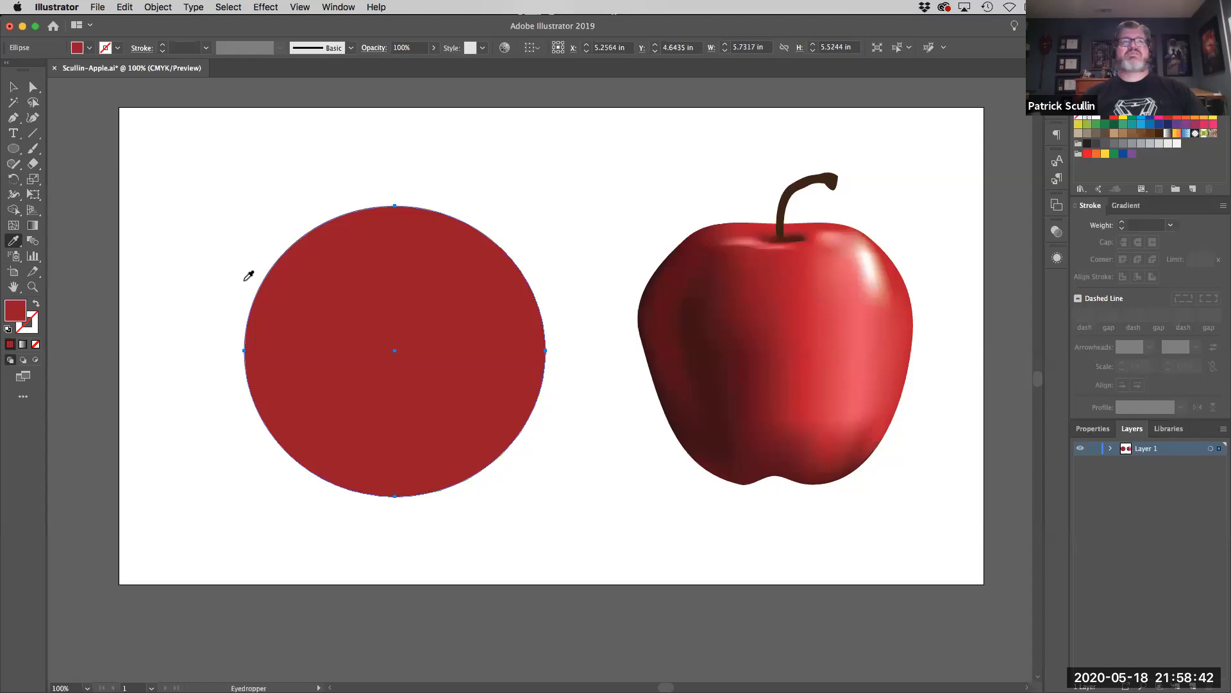
# - Add anchor points on both upper shoulders of the red ellipse and on either side of its bottom centre point
pyautogui.click(33, 88)
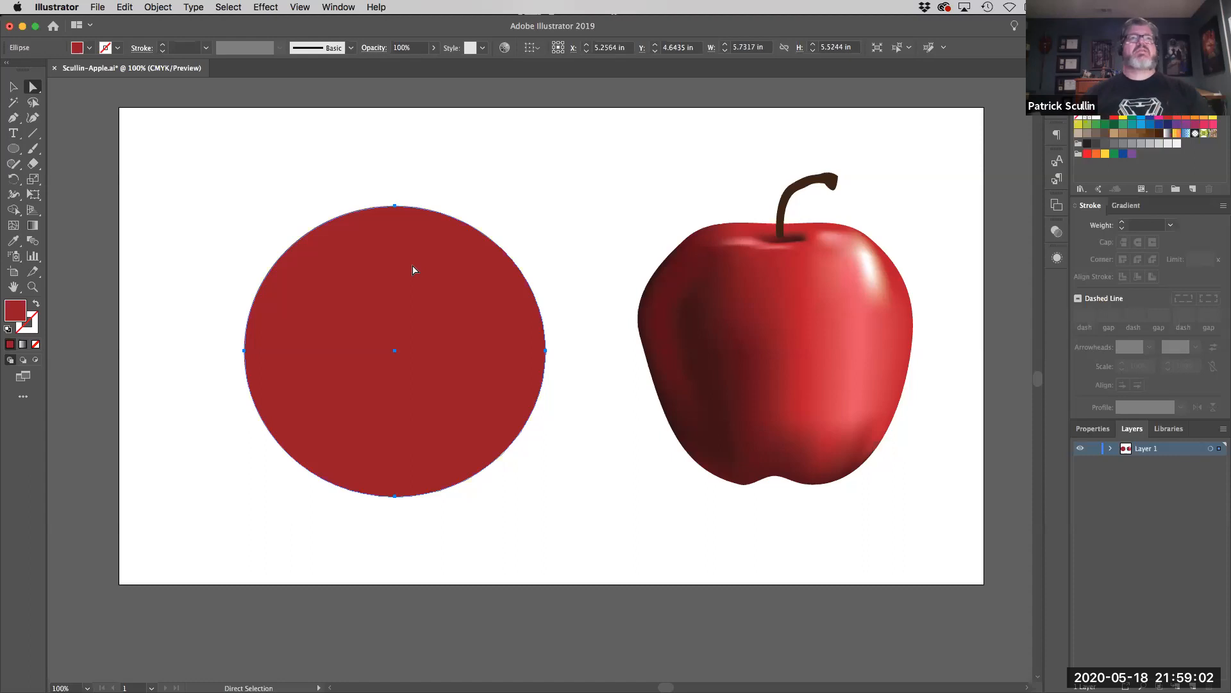
pyautogui.press('p')
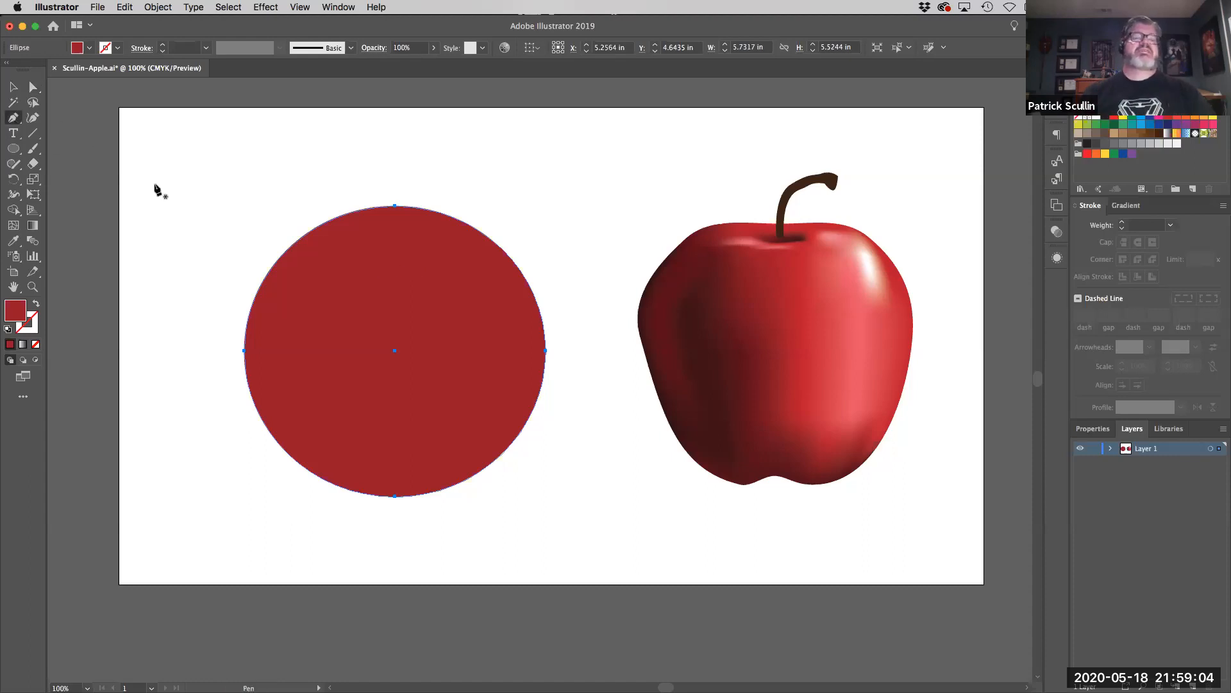
pyautogui.click(288, 249)
pyautogui.click(493, 241)
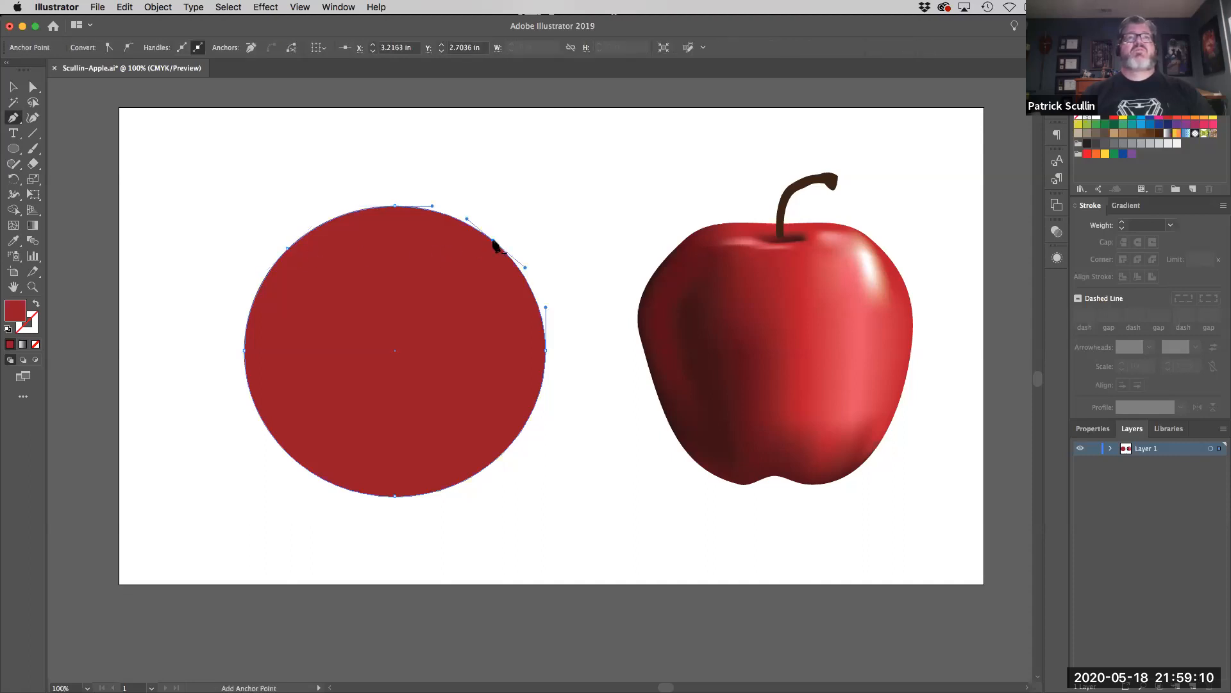
pyautogui.click(345, 490)
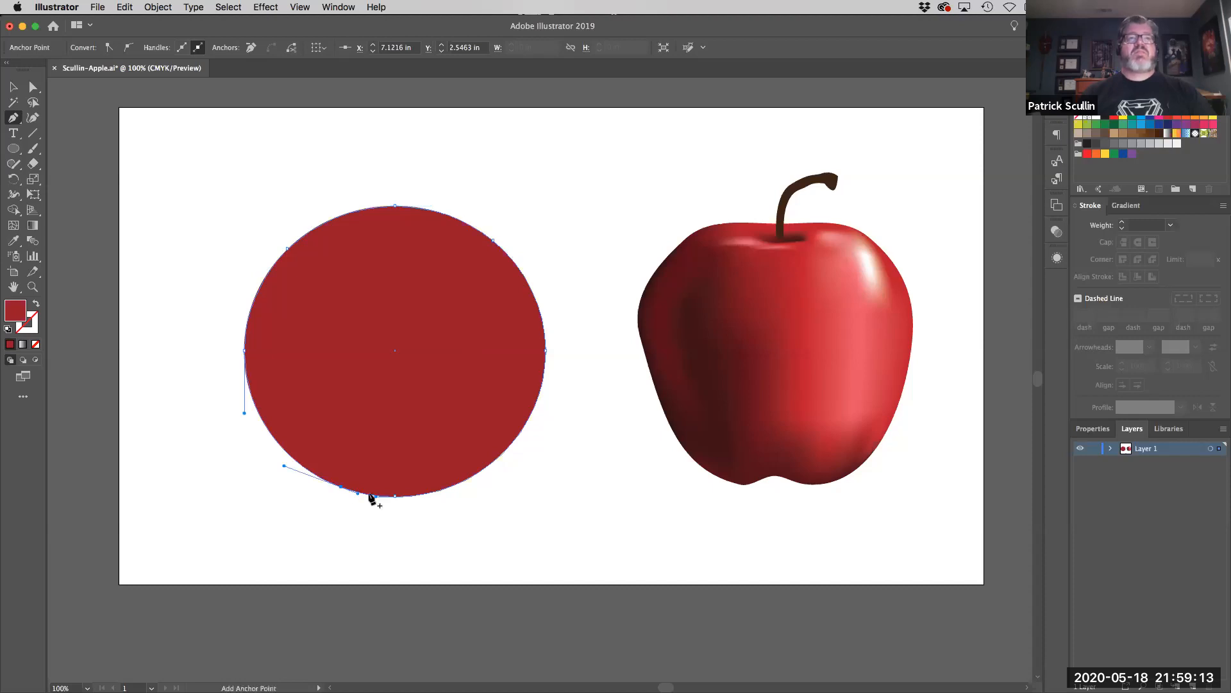
pyautogui.click(432, 493)
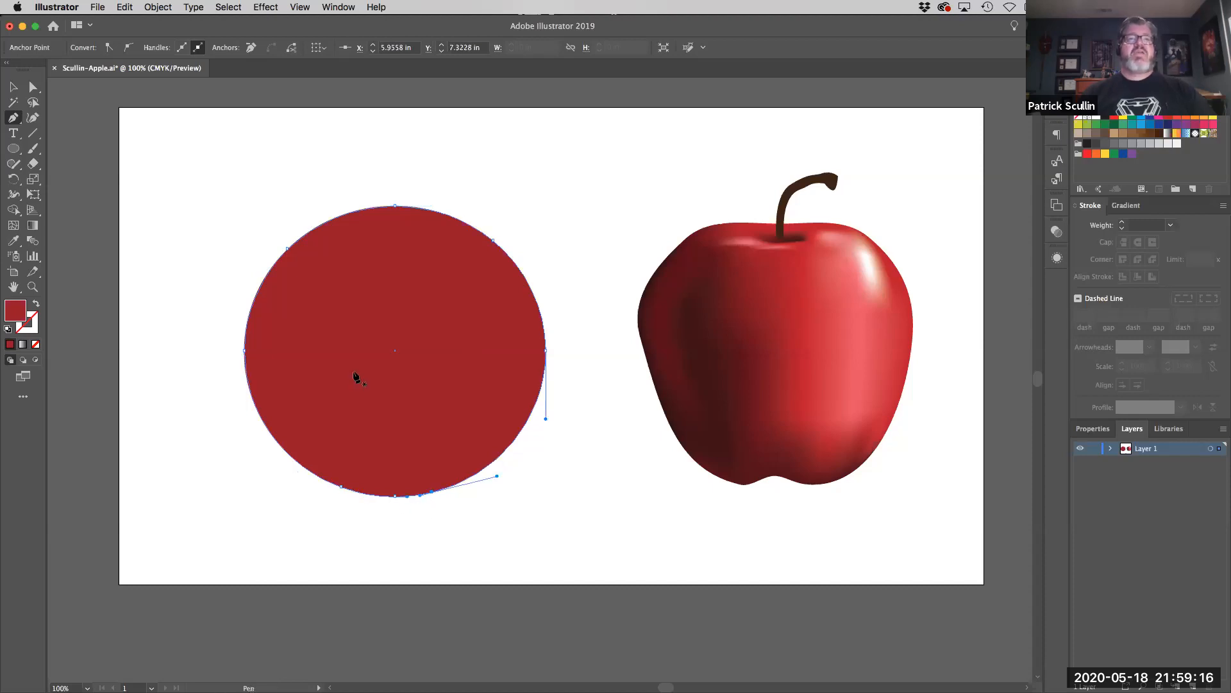
# - Rough out the apple outline by raising the bottom centre anchor, lowering the top centre anchor and pulling both shoulder anchors outward
pyautogui.press('a')
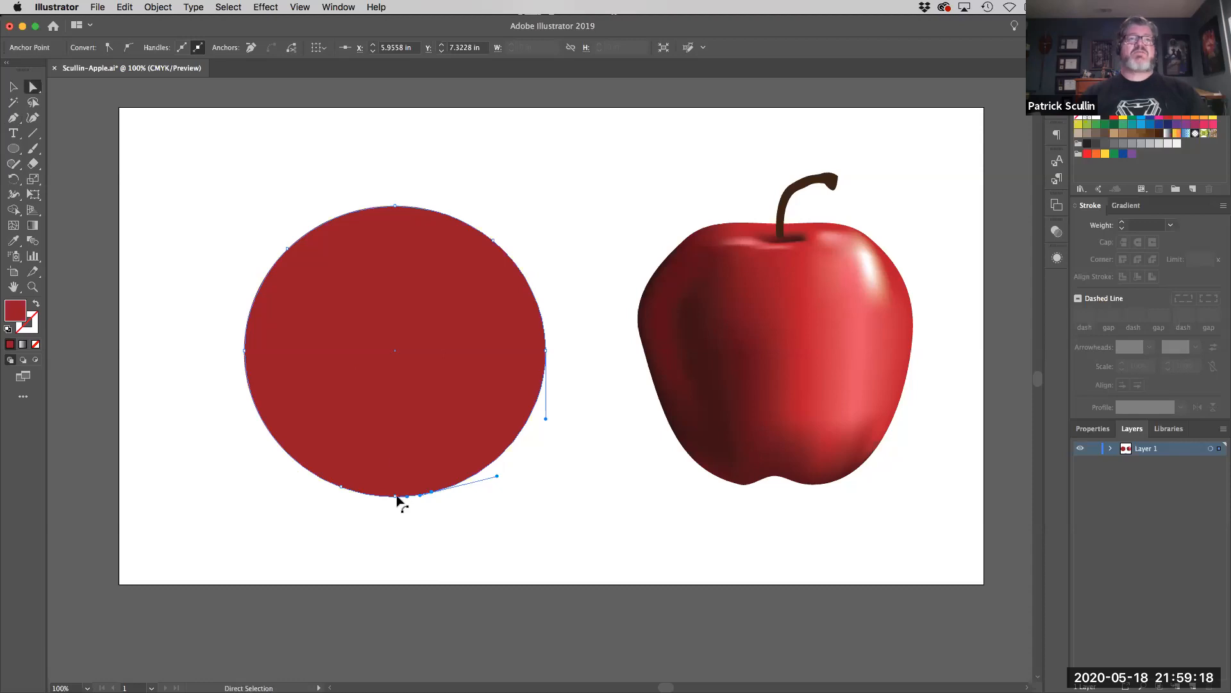
pyautogui.moveTo(400, 494); pyautogui.dragTo(390, 487)
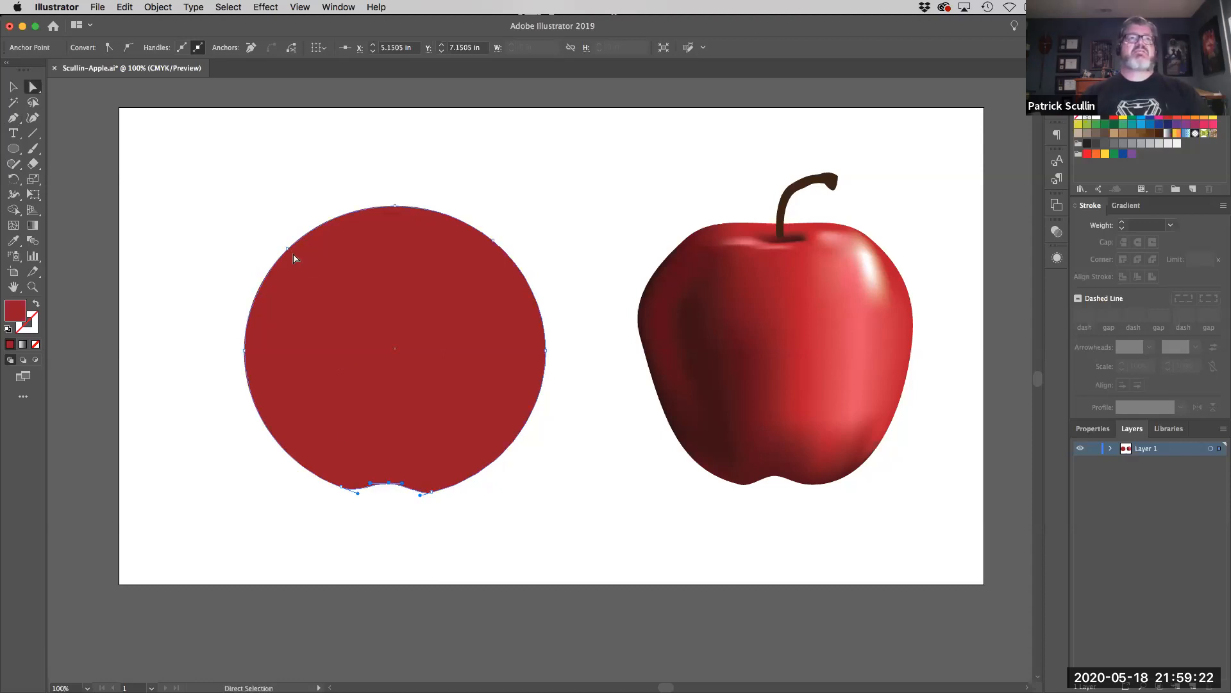
pyautogui.moveTo(288, 251); pyautogui.dragTo(274, 244)
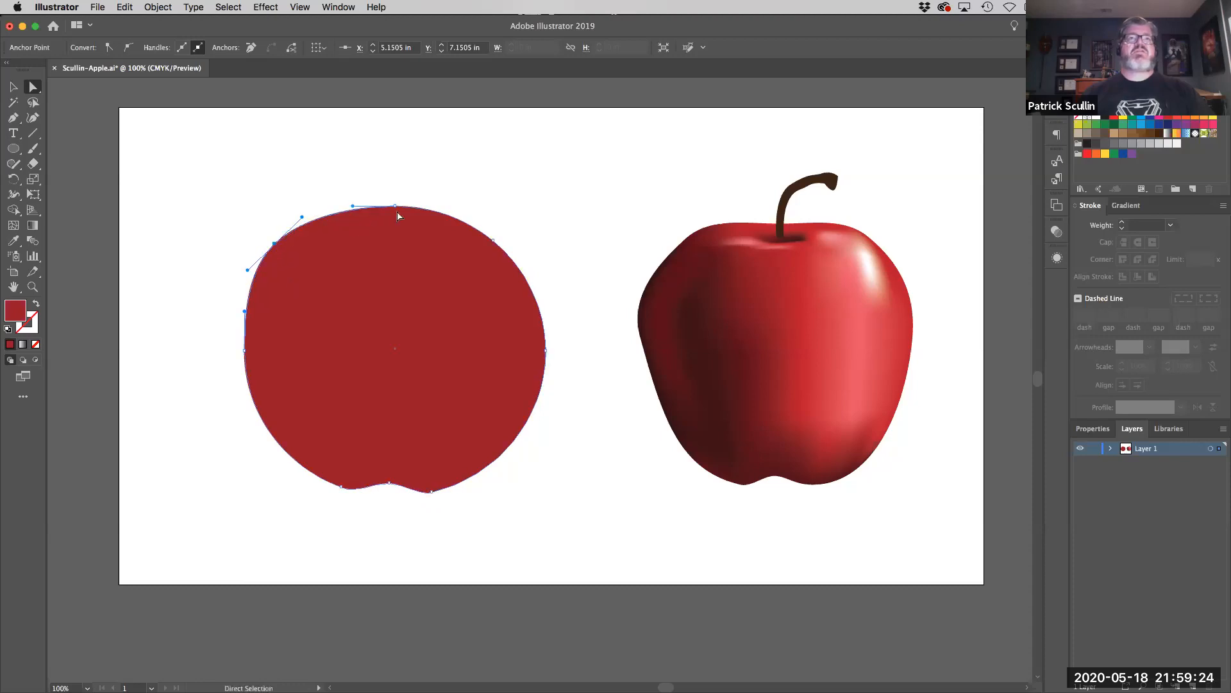
pyautogui.moveTo(395, 208); pyautogui.dragTo(396, 218)
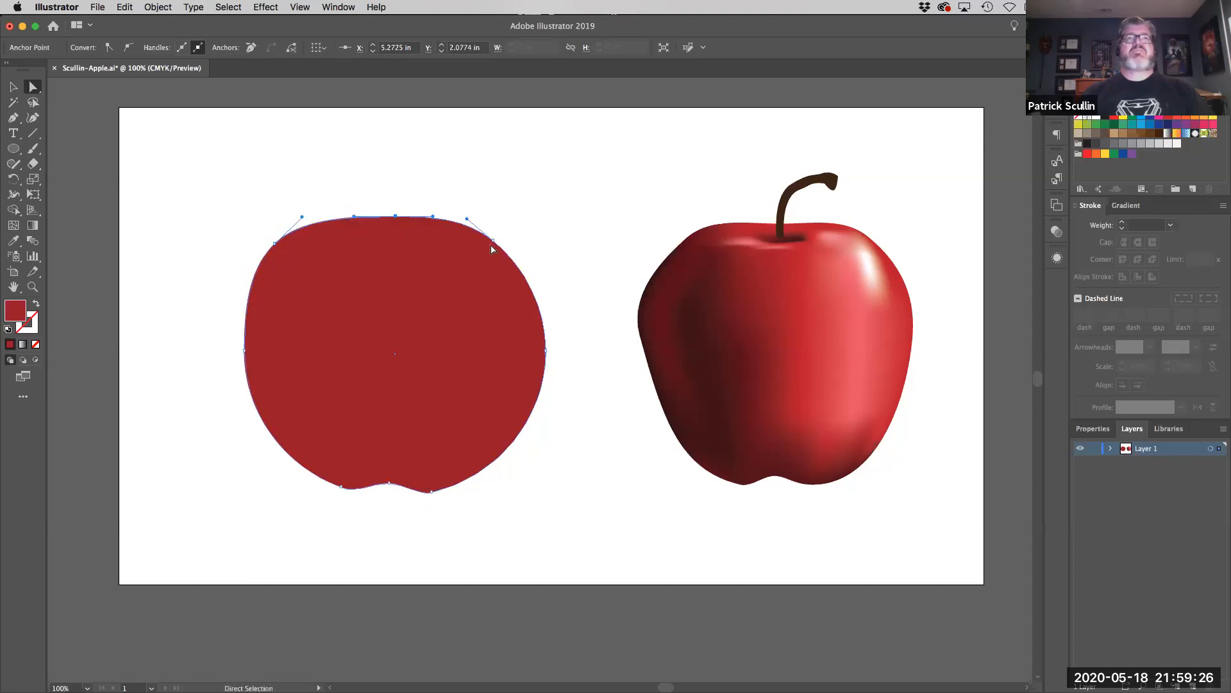
pyautogui.moveTo(495, 244); pyautogui.dragTo(513, 243)
# - Spread the two anchors beside the bottom notch slightly apart and lengthen the lower-right curve's handle
pyautogui.click(432, 492)
pyautogui.moveTo(497, 478); pyautogui.dragTo(510, 467)
pyautogui.moveTo(431, 492); pyautogui.dragTo(437, 493)
pyautogui.click(338, 491)
pyautogui.click(297, 385)
# - Bulge the apple's upper-left side and taper its lower-left side by adjusting the left anchors and handles
pyautogui.moveTo(244, 351); pyautogui.dragTo(239, 352)
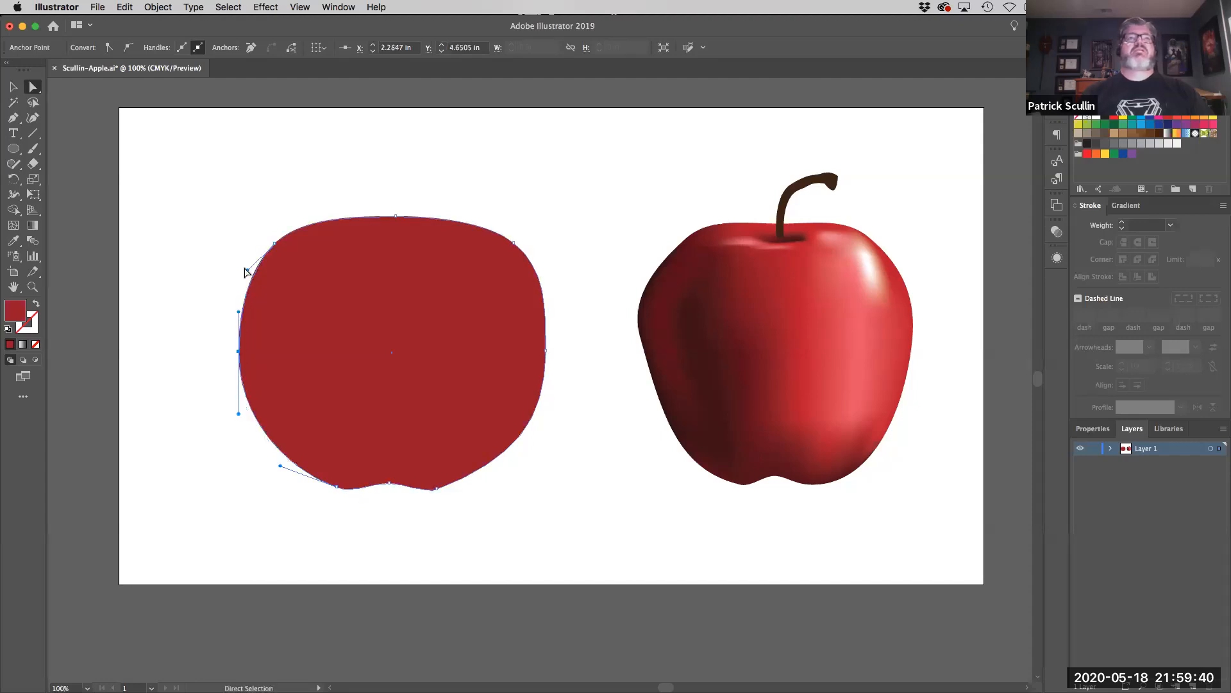
pyautogui.moveTo(247, 273); pyautogui.dragTo(231, 277)
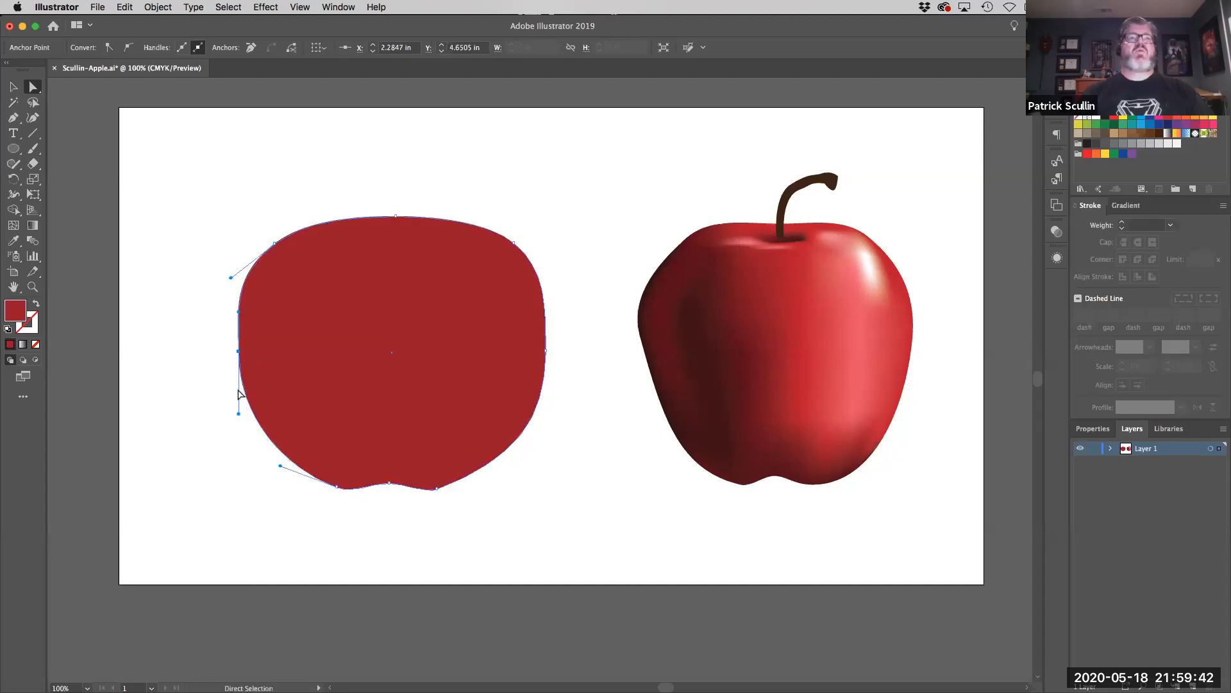
pyautogui.moveTo(239, 414); pyautogui.dragTo(250, 418)
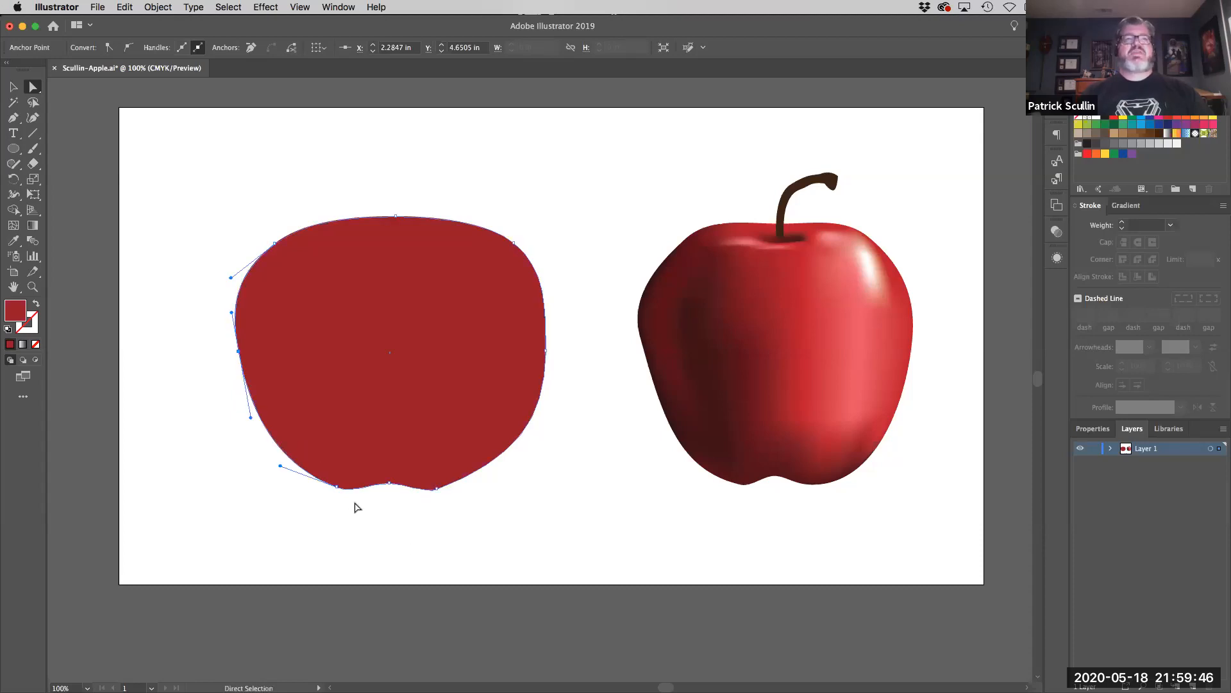
pyautogui.moveTo(337, 489); pyautogui.dragTo(344, 491)
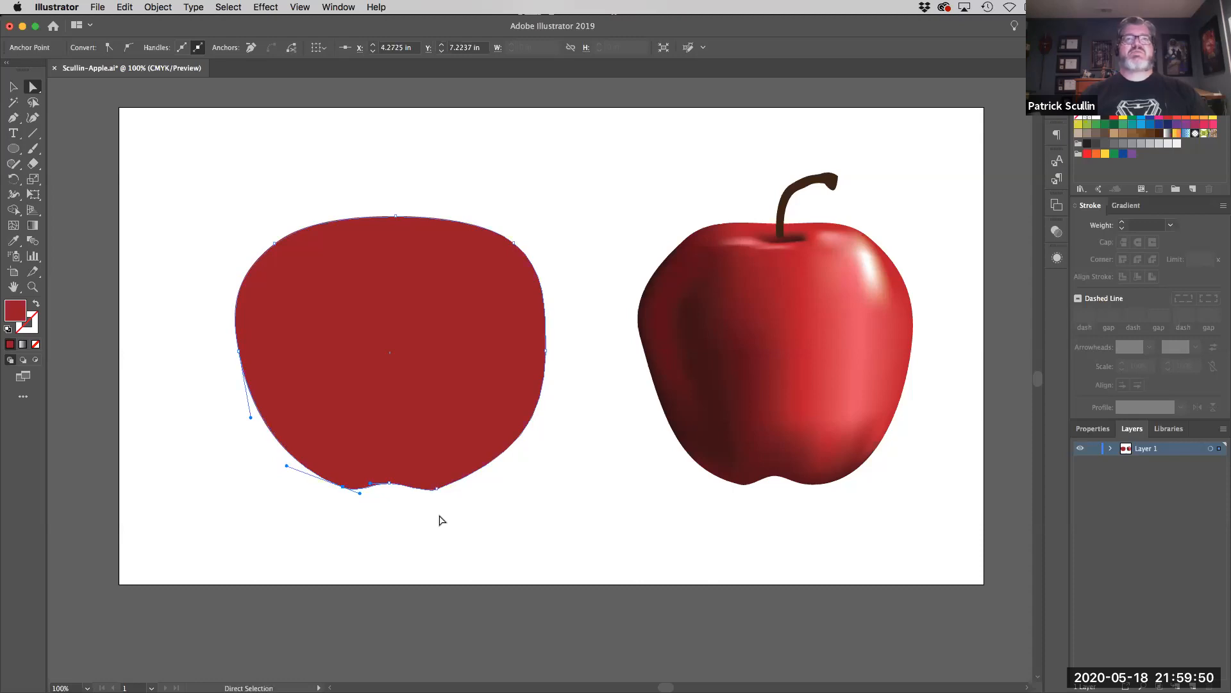
# - Taper the apple's lower-right side inward by adjusting the right-side and bottom-right anchors and the handle between them
pyautogui.click(435, 489)
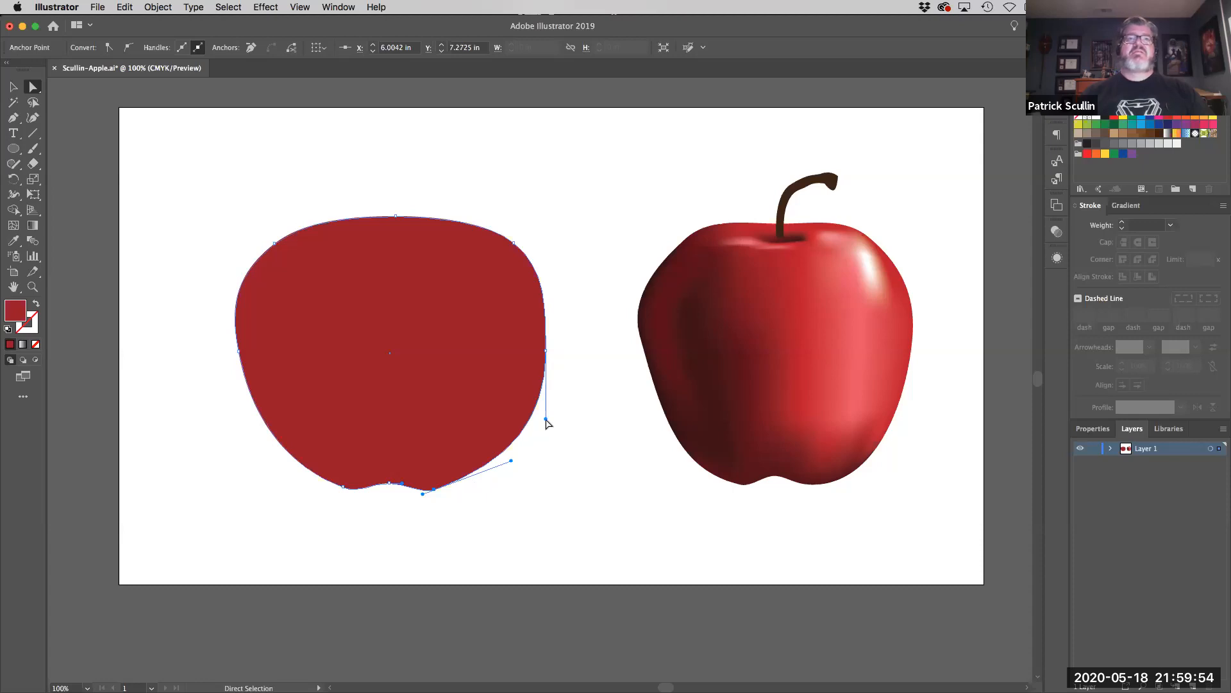
pyautogui.moveTo(545, 423); pyautogui.dragTo(539, 420)
pyautogui.moveTo(434, 491); pyautogui.dragTo(438, 493)
pyautogui.moveTo(546, 351); pyautogui.dragTo(537, 345)
# - Lower the top centre anchor and reposition both shoulder anchors to form a shallow dip across the apple's top
pyautogui.moveTo(514, 245); pyautogui.dragTo(504, 243)
pyautogui.moveTo(396, 216); pyautogui.dragTo(378, 224)
pyautogui.moveTo(274, 243); pyautogui.dragTo(269, 243)
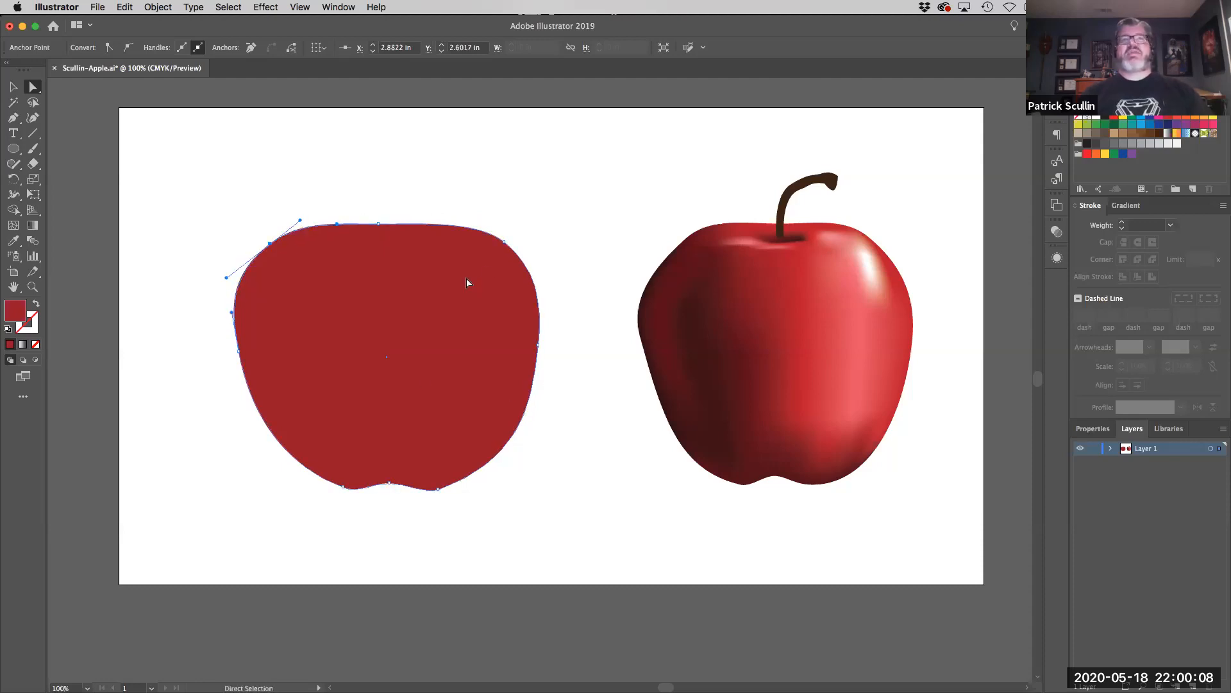
pyautogui.moveTo(379, 226); pyautogui.dragTo(384, 226)
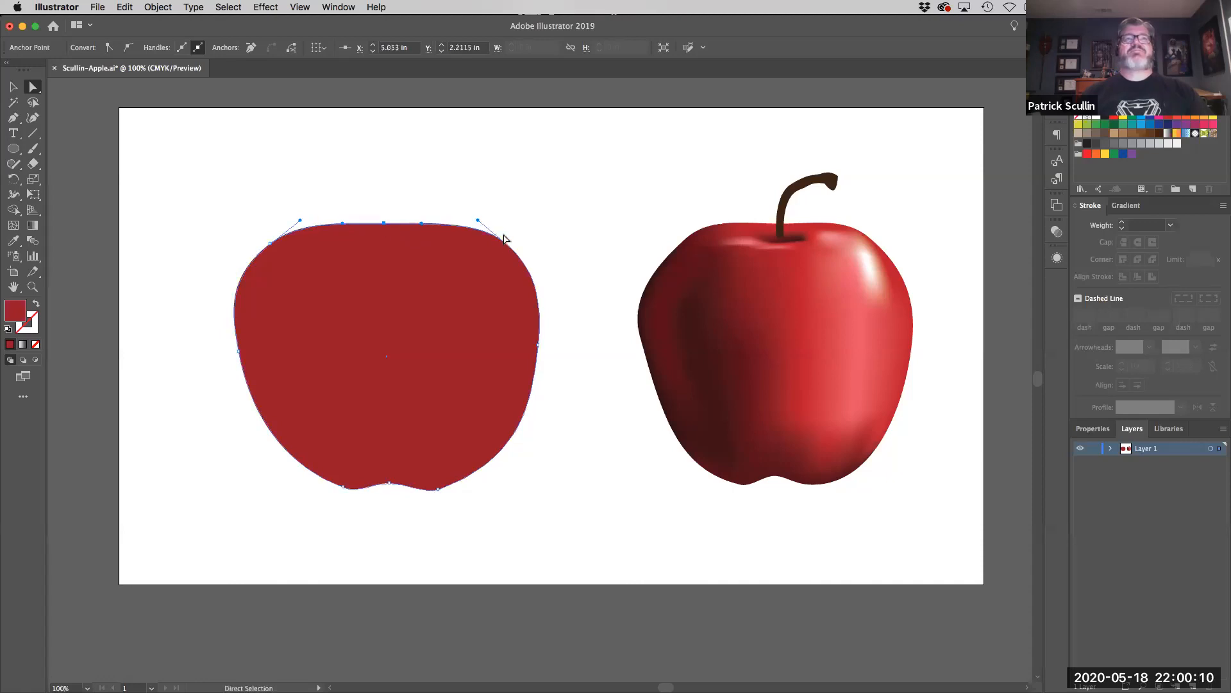
pyautogui.moveTo(503, 244); pyautogui.dragTo(499, 234)
pyautogui.moveTo(272, 247); pyautogui.dragTo(277, 238)
# - Refine the bottom-left lobe's curve into the notch by adjusting its anchor handle
pyautogui.click(341, 486)
pyautogui.moveTo(355, 491); pyautogui.dragTo(362, 494)
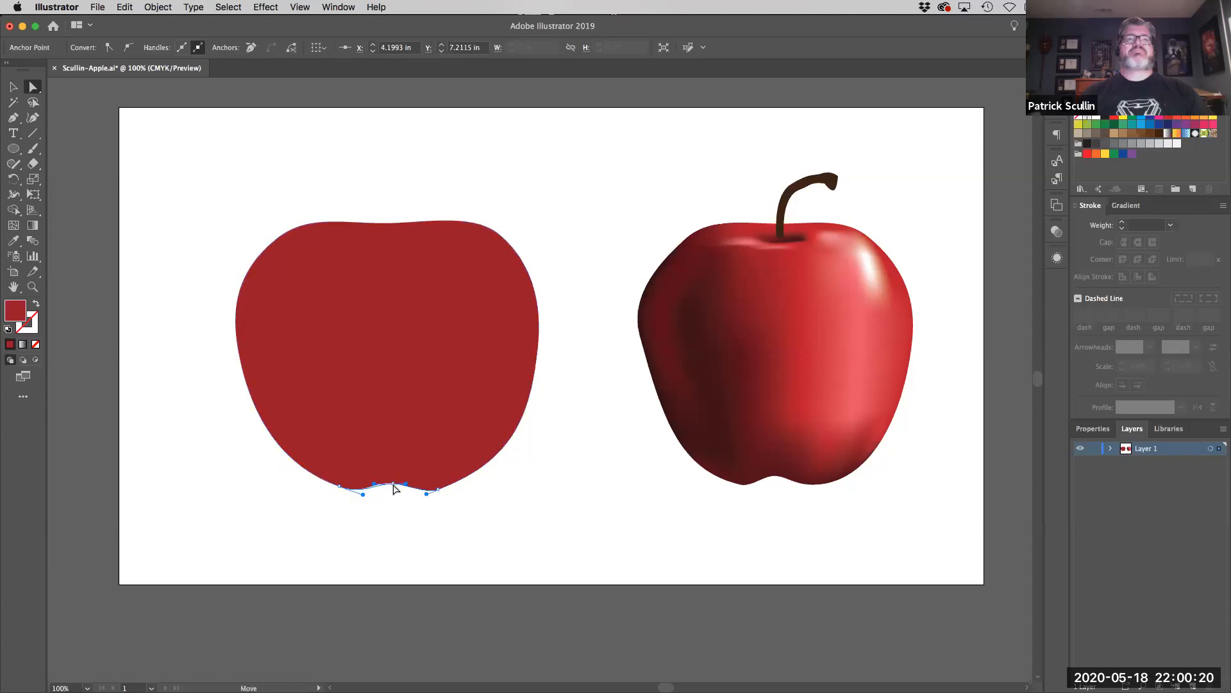
pyautogui.click(421, 526)
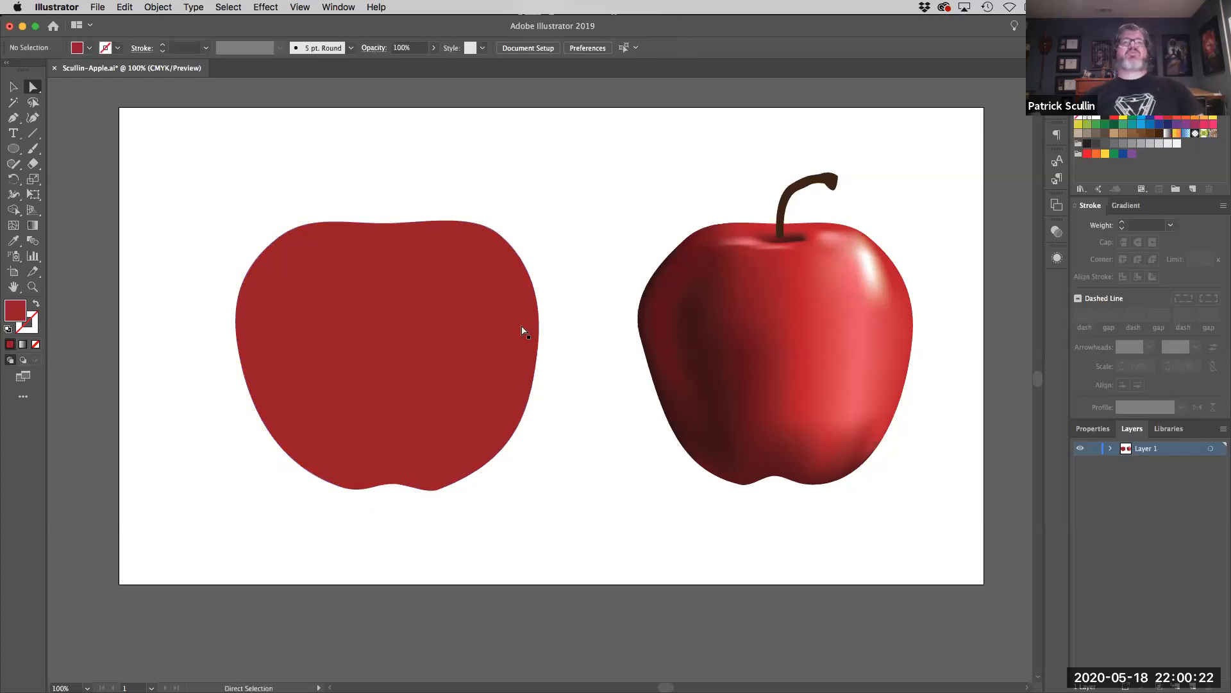
# - Round the bottom-right lobe by adjusting its anchor and handles, and raise the notch's centre anchor slightly
pyautogui.click(436, 490)
pyautogui.click(438, 490)
pyautogui.moveTo(514, 460); pyautogui.dragTo(517, 464)
pyautogui.moveTo(426, 493); pyautogui.dragTo(440, 488)
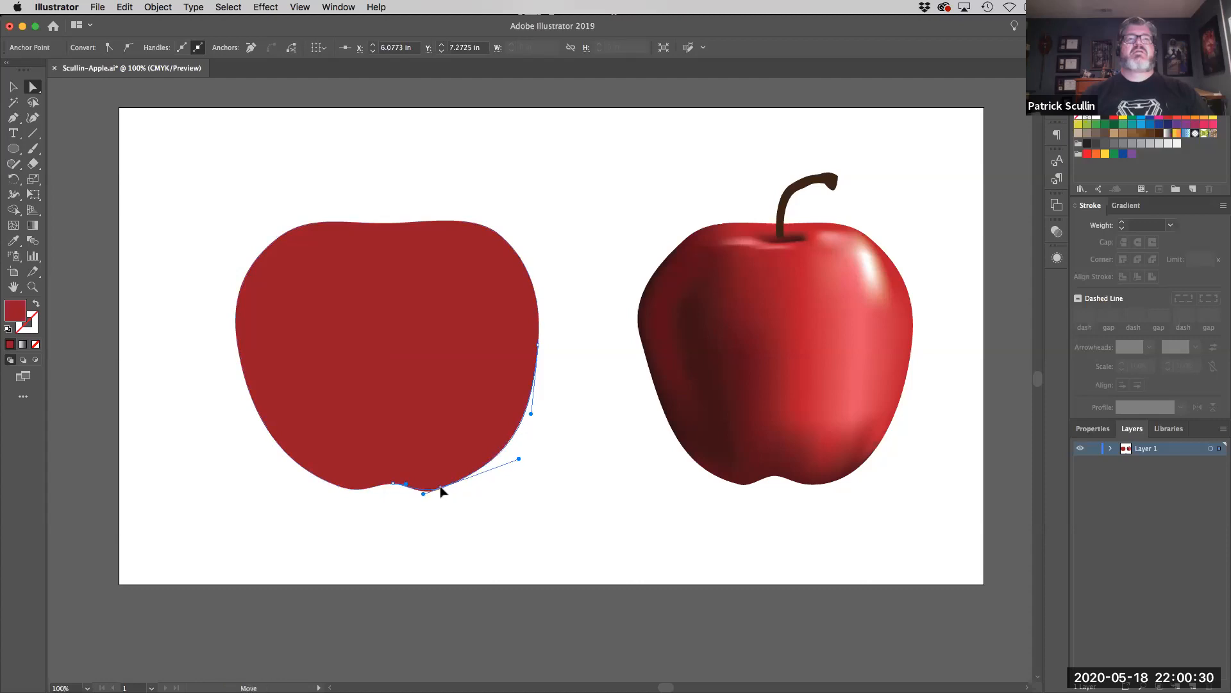
pyautogui.click(396, 482)
pyautogui.click(394, 504)
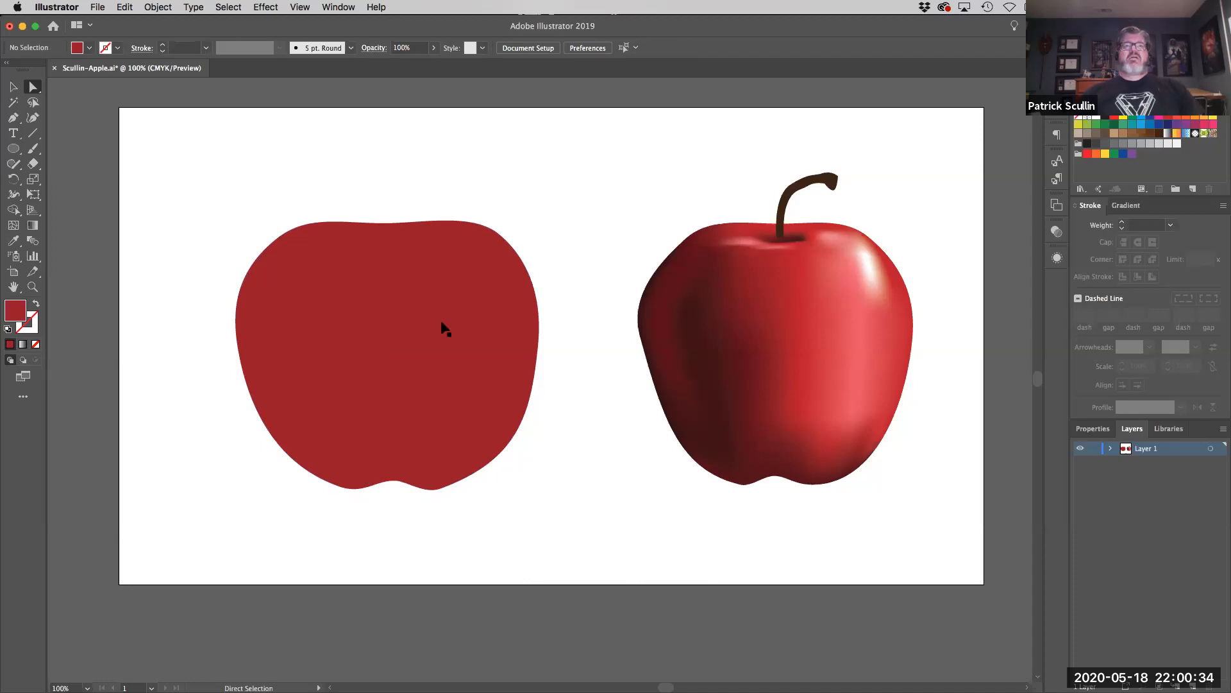
# - Push the right-side anchor outward and adjust the neighbouring handles to give the apple's right edge a fuller curve
pyautogui.click(538, 347)
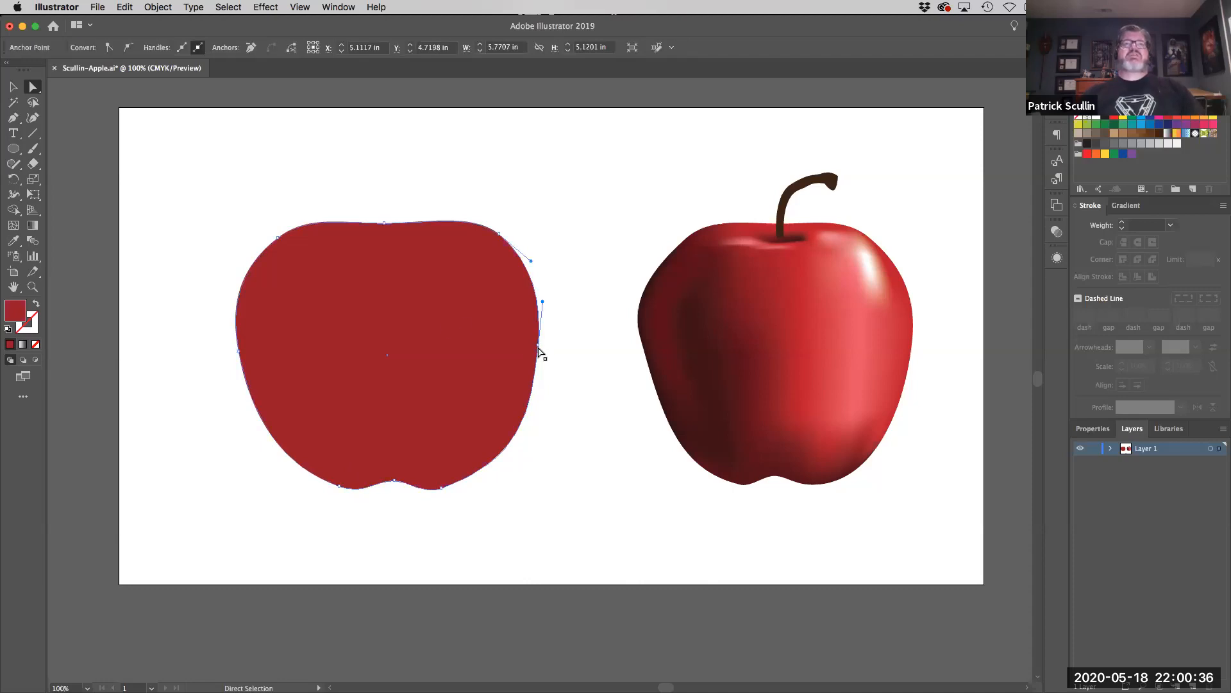
pyautogui.click(539, 346)
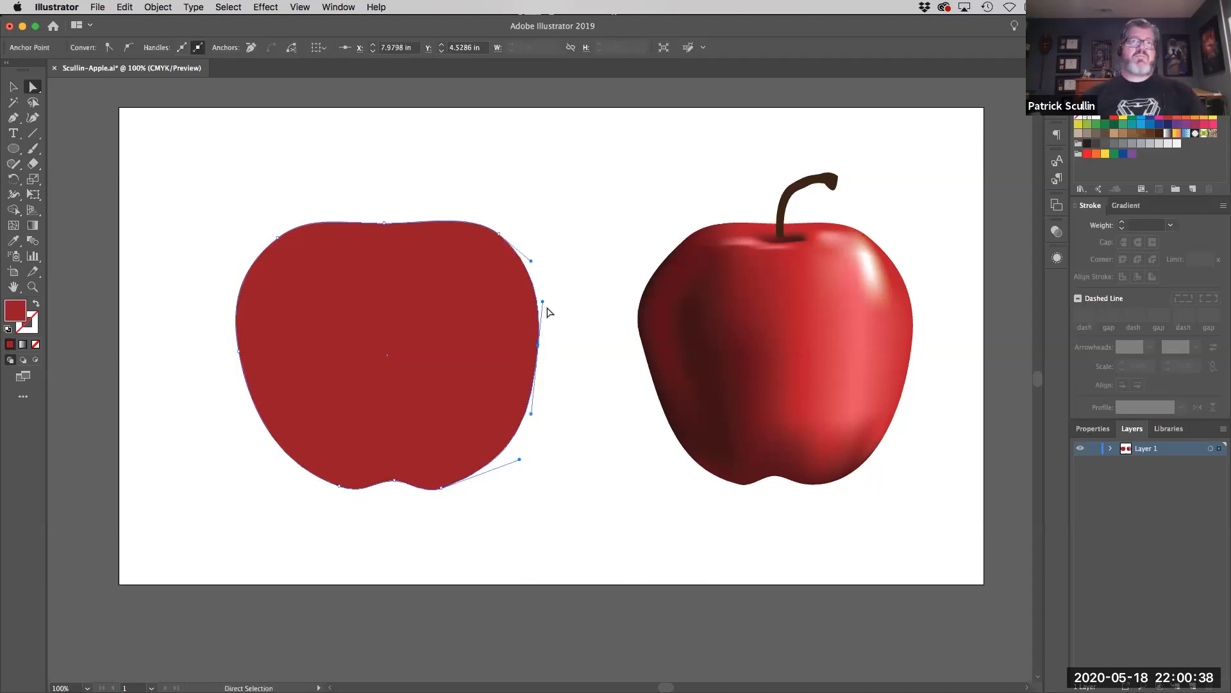
pyautogui.moveTo(543, 301); pyautogui.dragTo(546, 303)
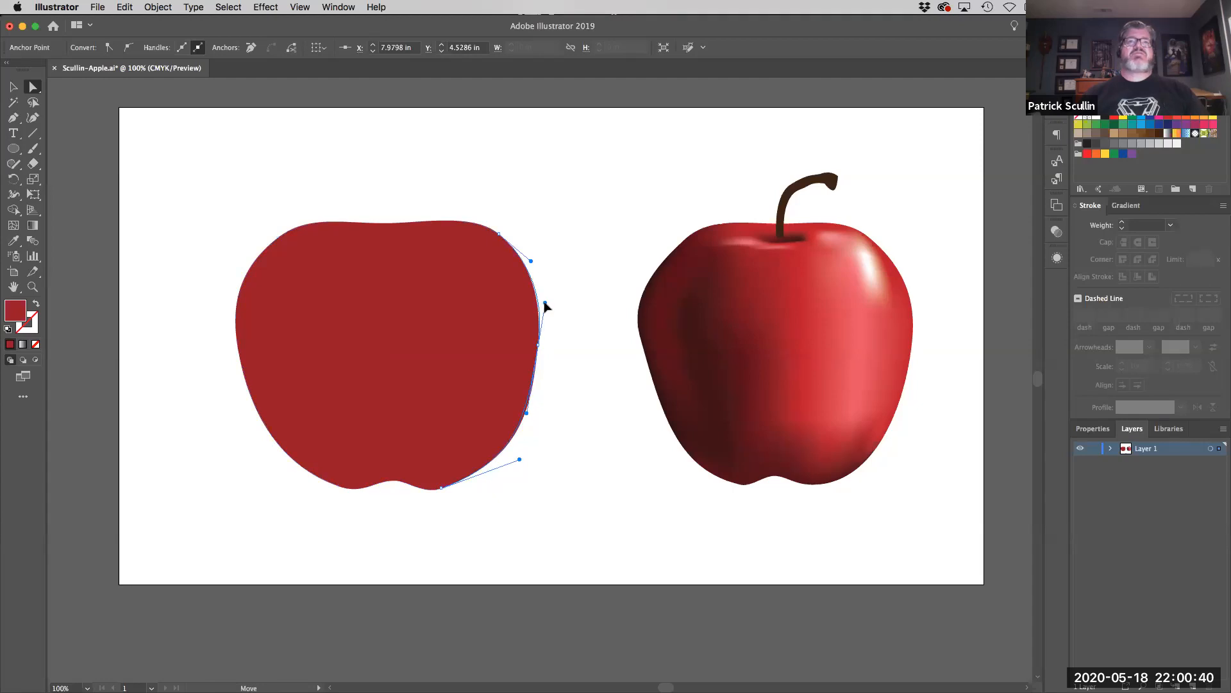
pyautogui.moveTo(538, 346); pyautogui.dragTo(544, 345)
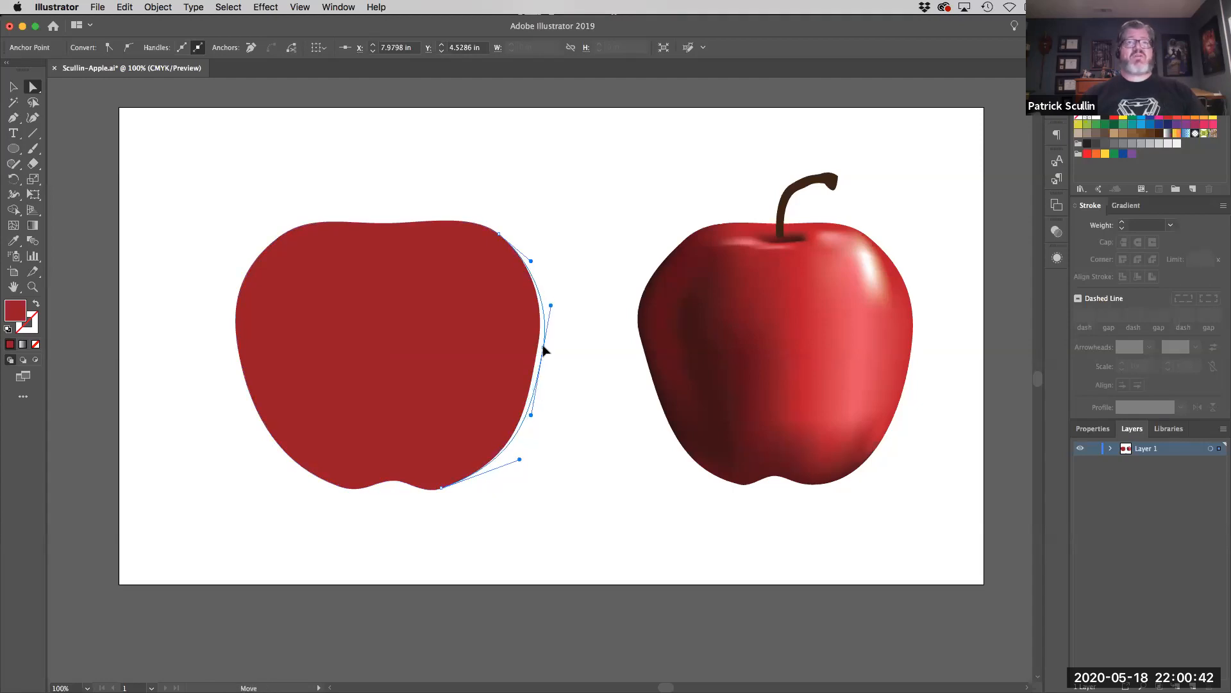
pyautogui.moveTo(520, 461); pyautogui.dragTo(502, 469)
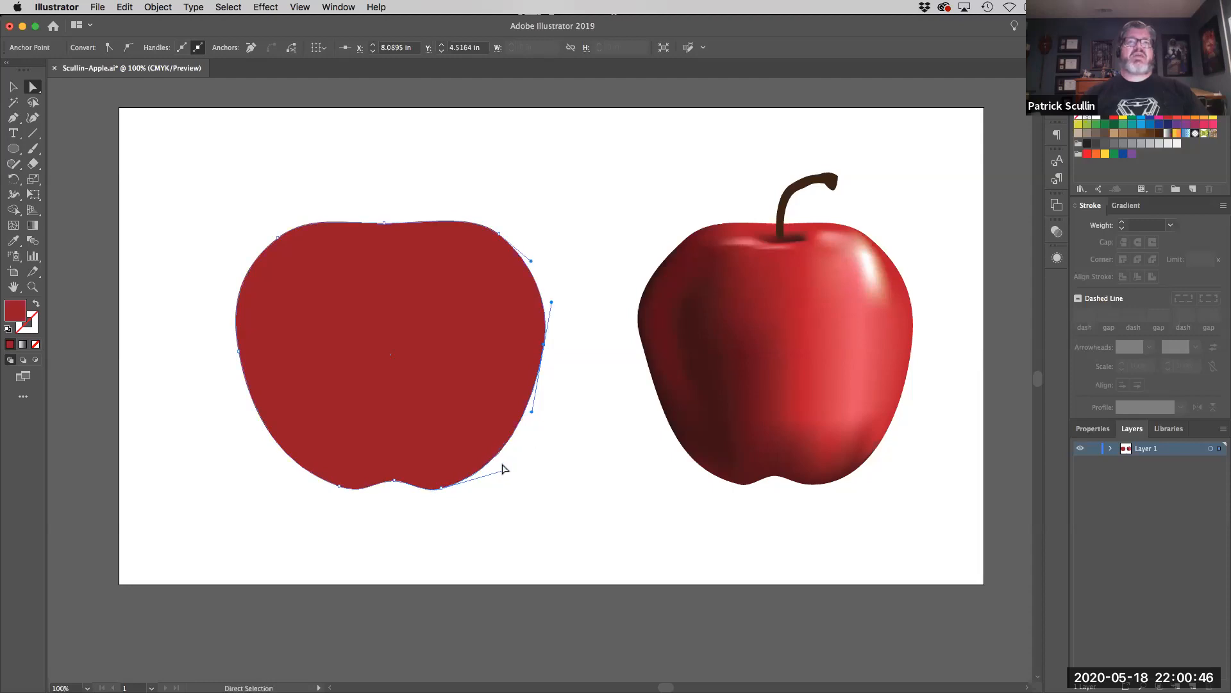
pyautogui.moveTo(531, 262); pyautogui.dragTo(536, 263)
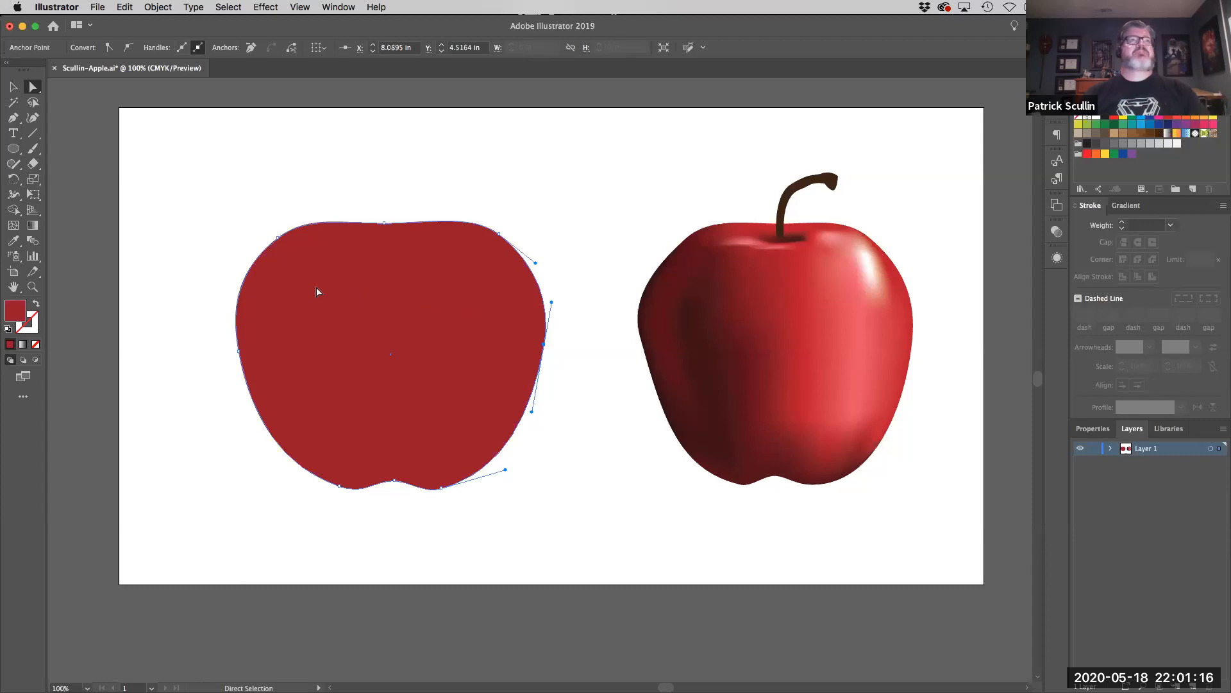
pyautogui.click(14, 226)
pyautogui.click(454, 303)
pyautogui.click(323, 339)
pyautogui.click(336, 398)
pyautogui.click(406, 428)
pyautogui.click(386, 336)
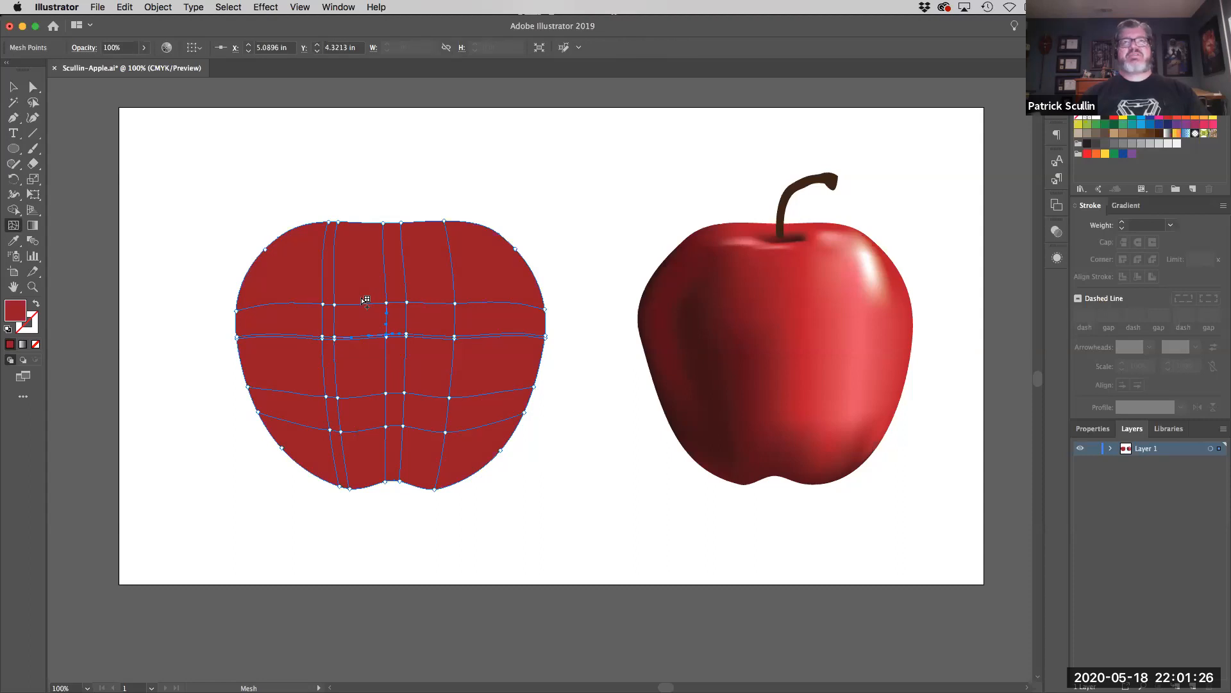
pyautogui.press('super+z')
pyautogui.press('super+z')
pyautogui.press('super+z')
pyautogui.press('super+z')
pyautogui.press('super+z')
pyautogui.press('super+z')
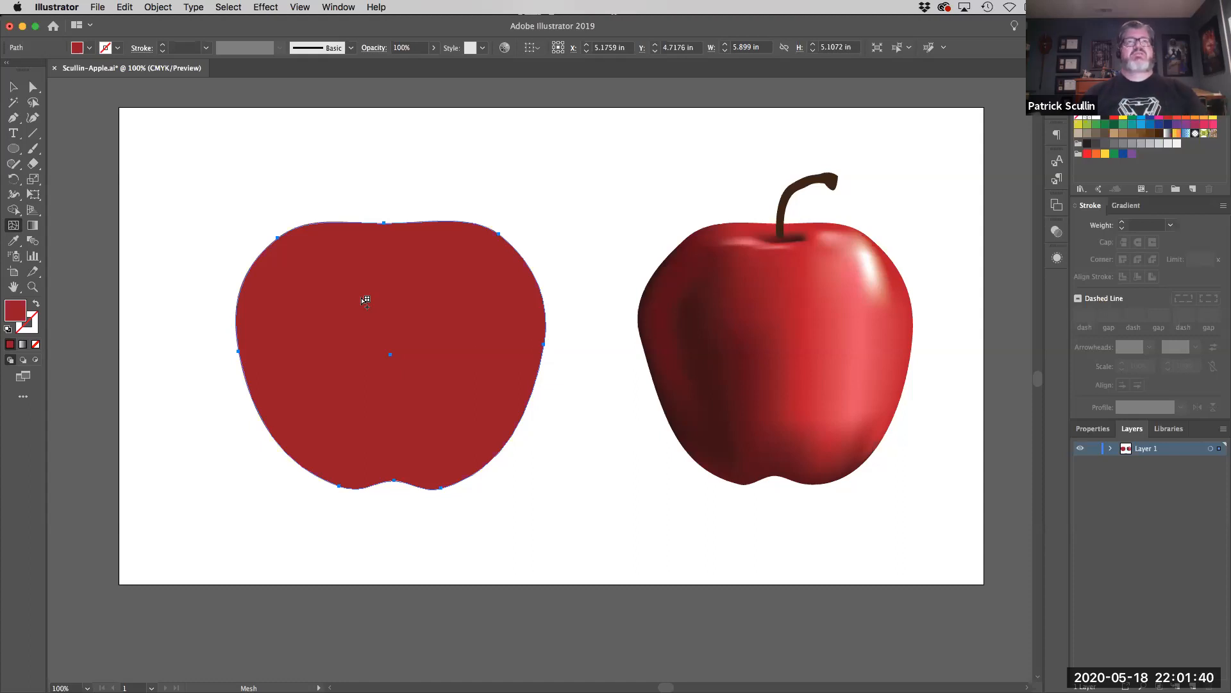
# - Add mesh points at the apple's centre, upper-left and lower-right to build a grid of three rows and three columns of mesh lines
pyautogui.click(392, 354)
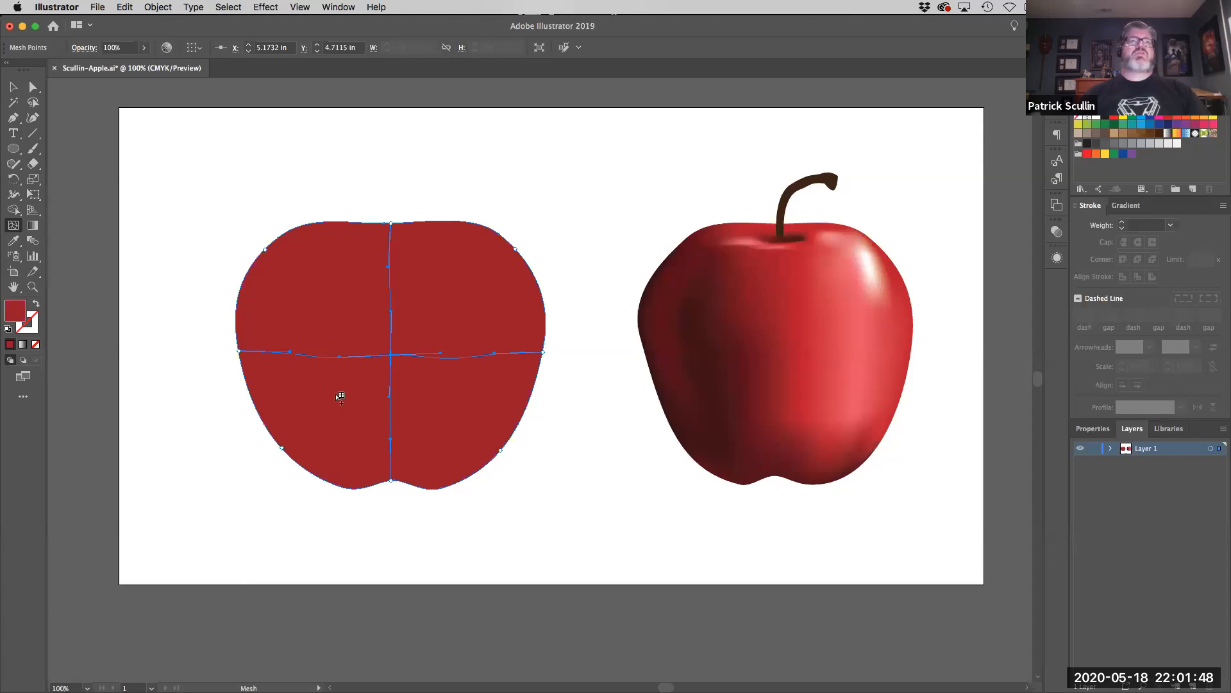
pyautogui.click(297, 269)
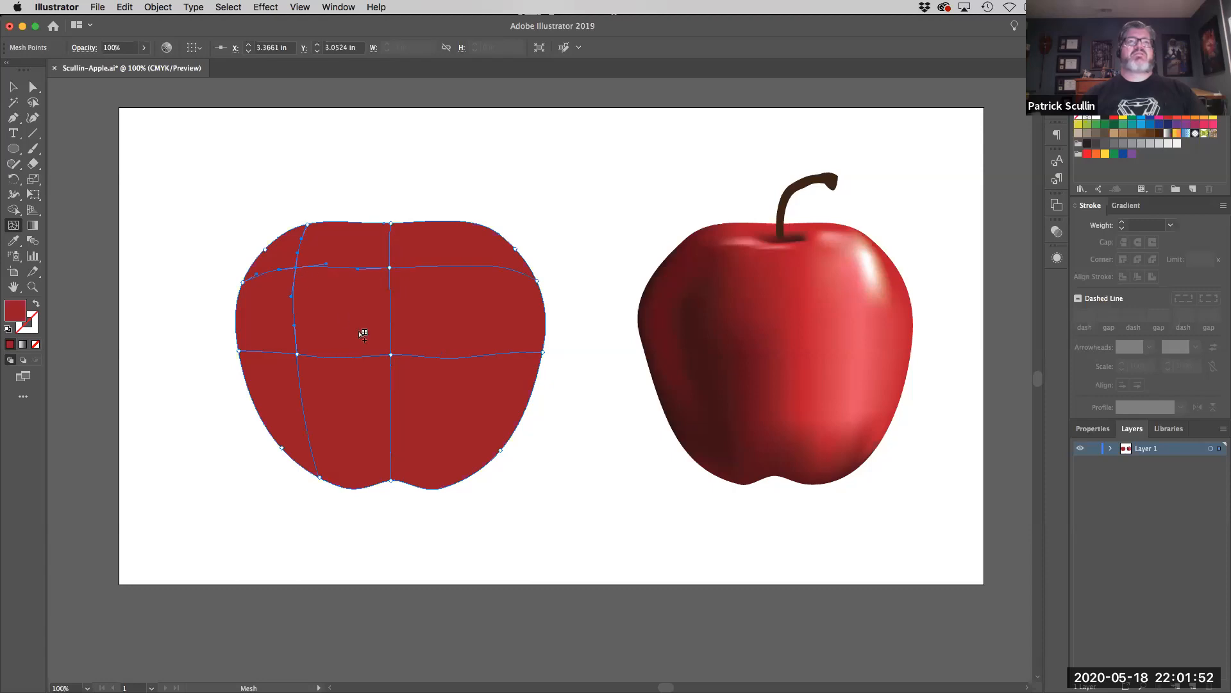
pyautogui.click(465, 436)
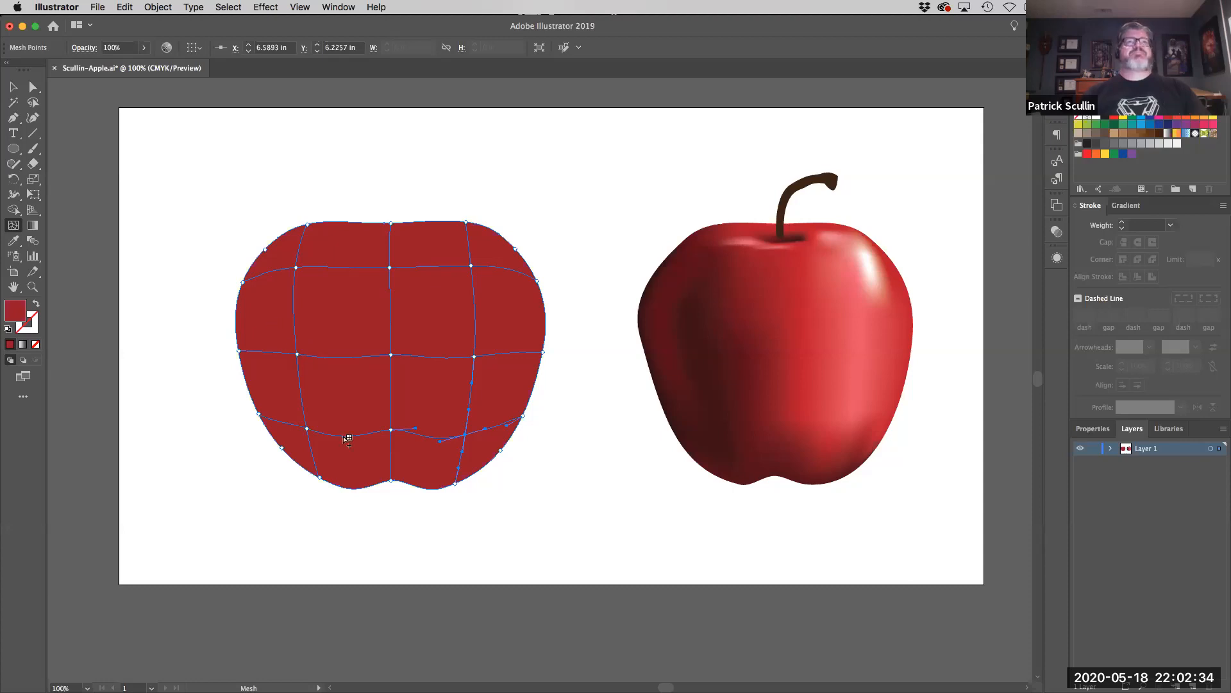
# - Lasso the left column of mesh points and colour them with the dark red sampled from the reference apple's shadow
pyautogui.click(37, 102)
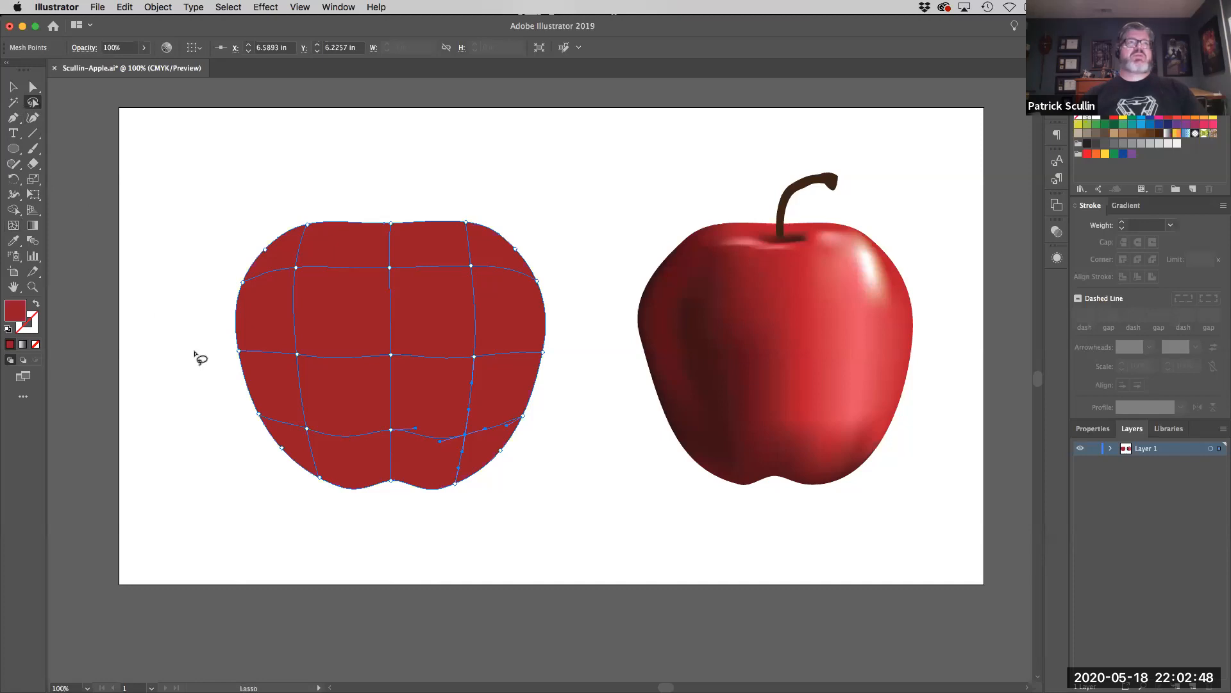
pyautogui.moveTo(372, 512)
pyautogui.mouseDown()
pyautogui.moveTo(351, 468)
pyautogui.moveTo(331, 291)
pyautogui.moveTo(316, 255)
pyautogui.moveTo(270, 291)
pyautogui.moveTo(258, 383)
pyautogui.moveTo(291, 476)
pyautogui.moveTo(326, 512)
pyautogui.moveTo(362, 516)
pyautogui.mouseUp()
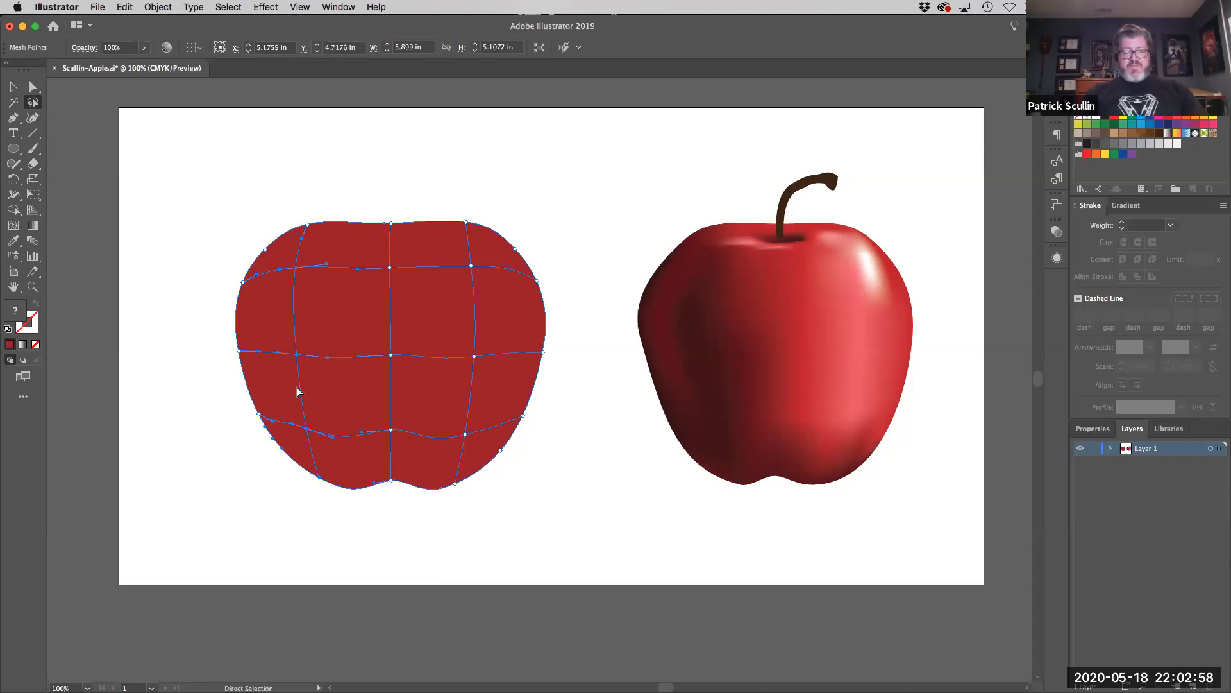
pyautogui.press('super+equal')
pyautogui.moveTo(565, 336); pyautogui.dragTo(276, 349)
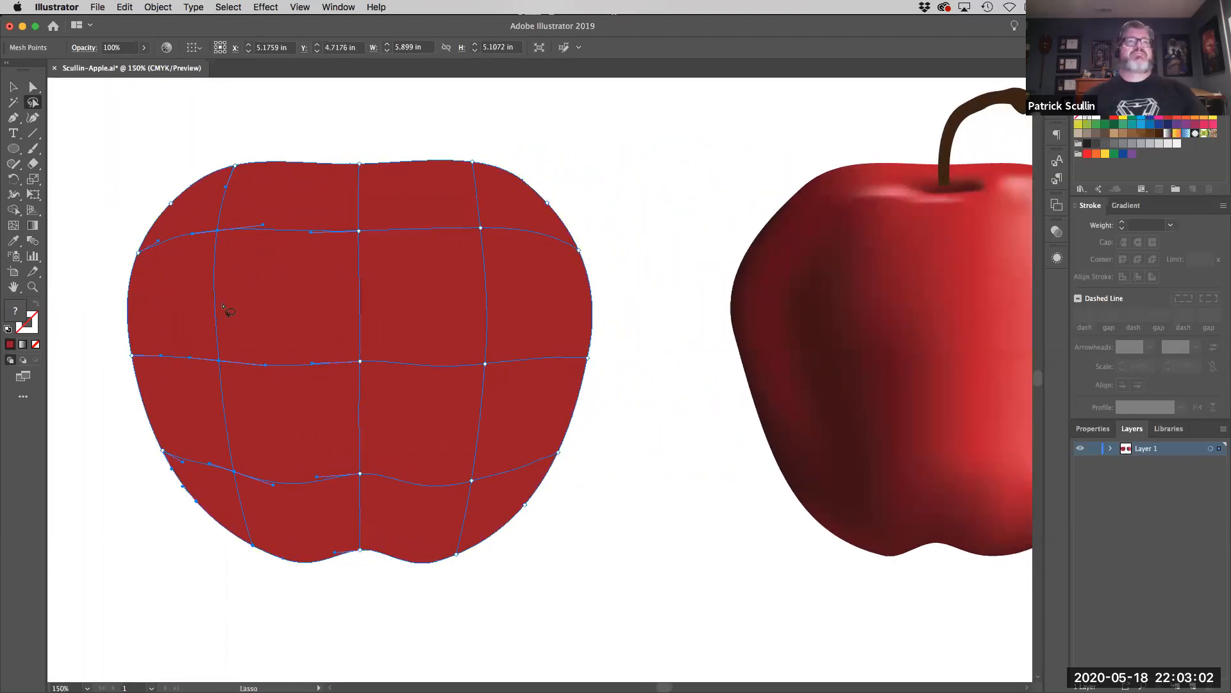
pyautogui.click(15, 244)
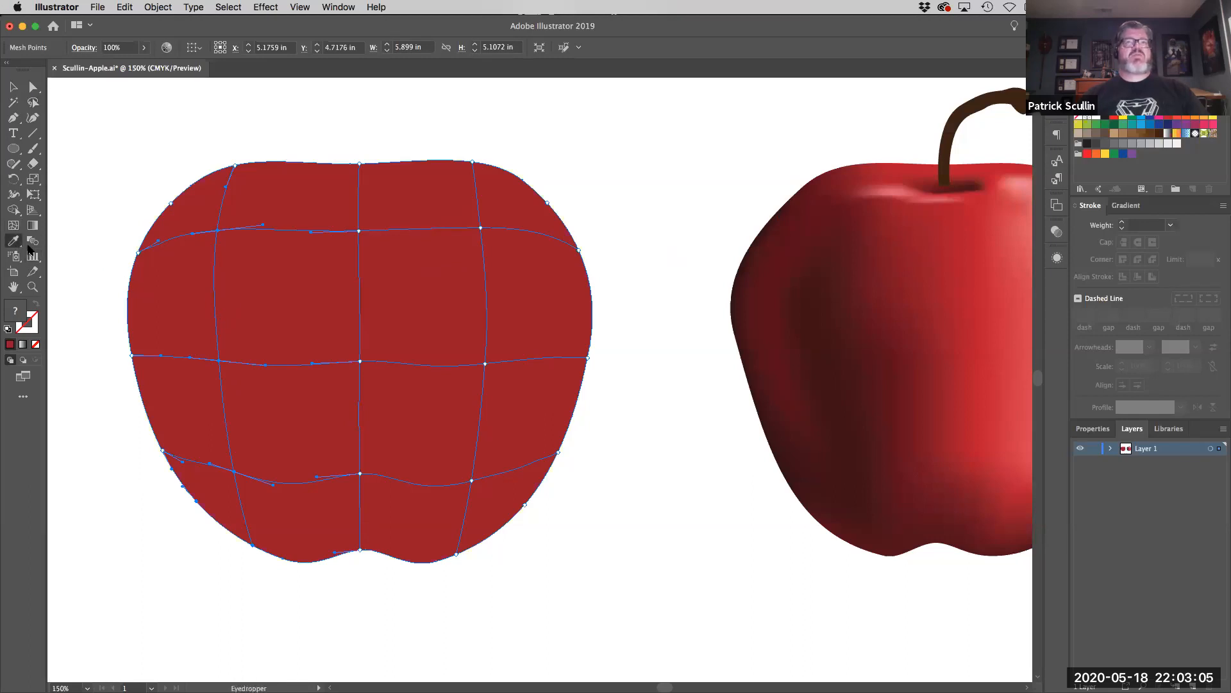
pyautogui.click(848, 385)
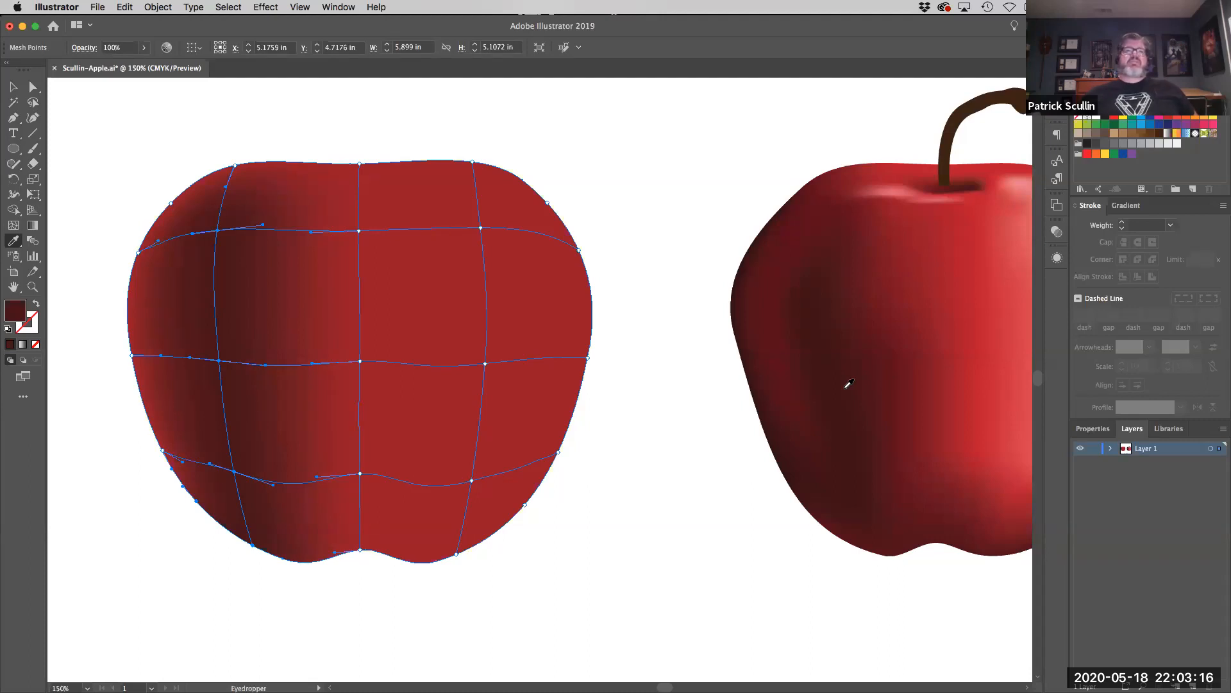
# - Lasso the right column of mesh points and colour them with the light red sampled from the reference apple's right side
pyautogui.press('space')
pyautogui.moveTo(635, 421); pyautogui.dragTo(612, 424)
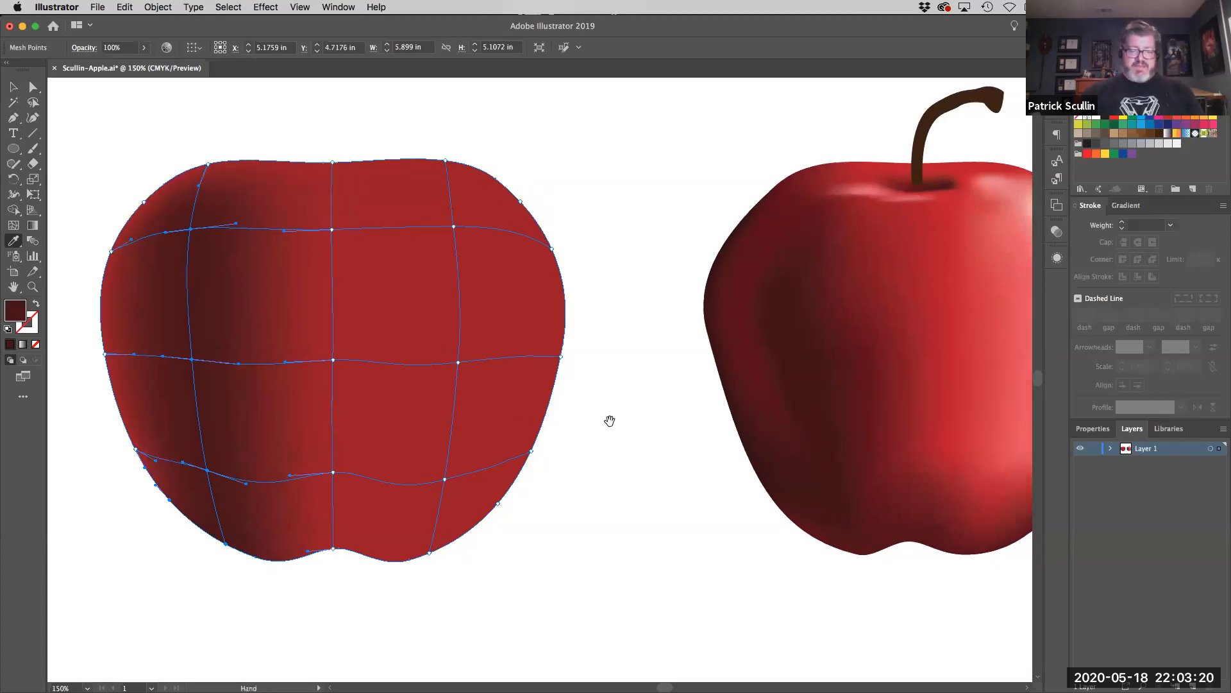
pyautogui.press('super+minus')
pyautogui.hscroll(10, 506, 426)
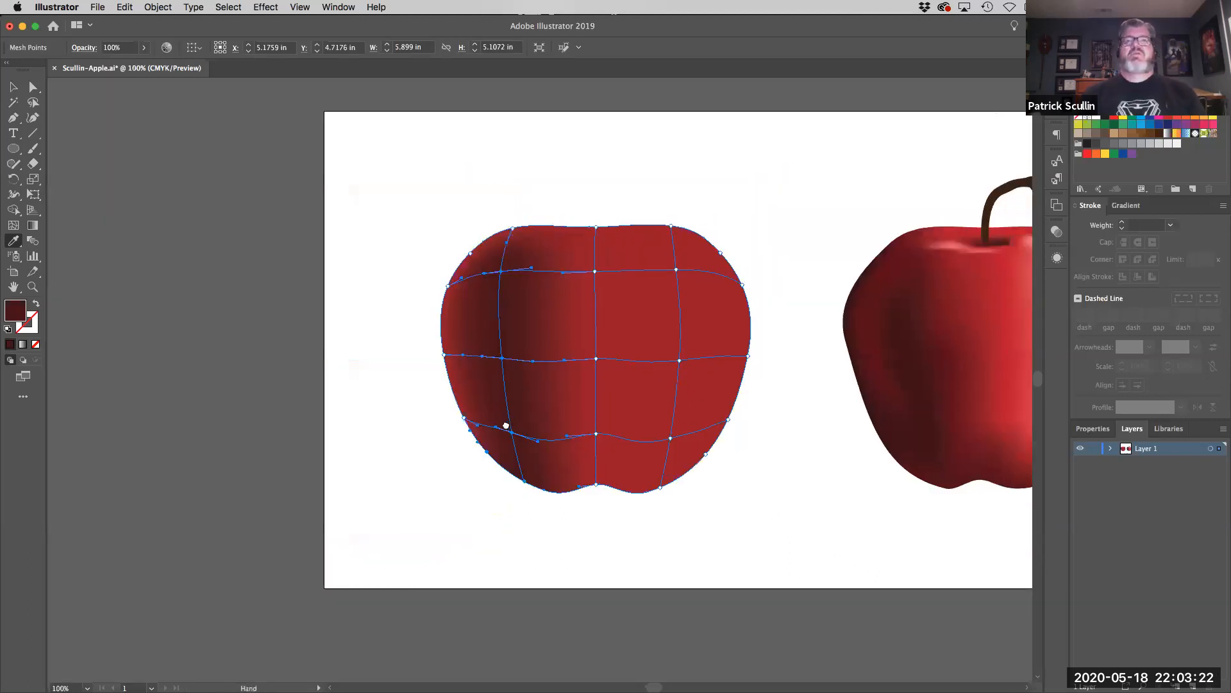
pyautogui.click(33, 102)
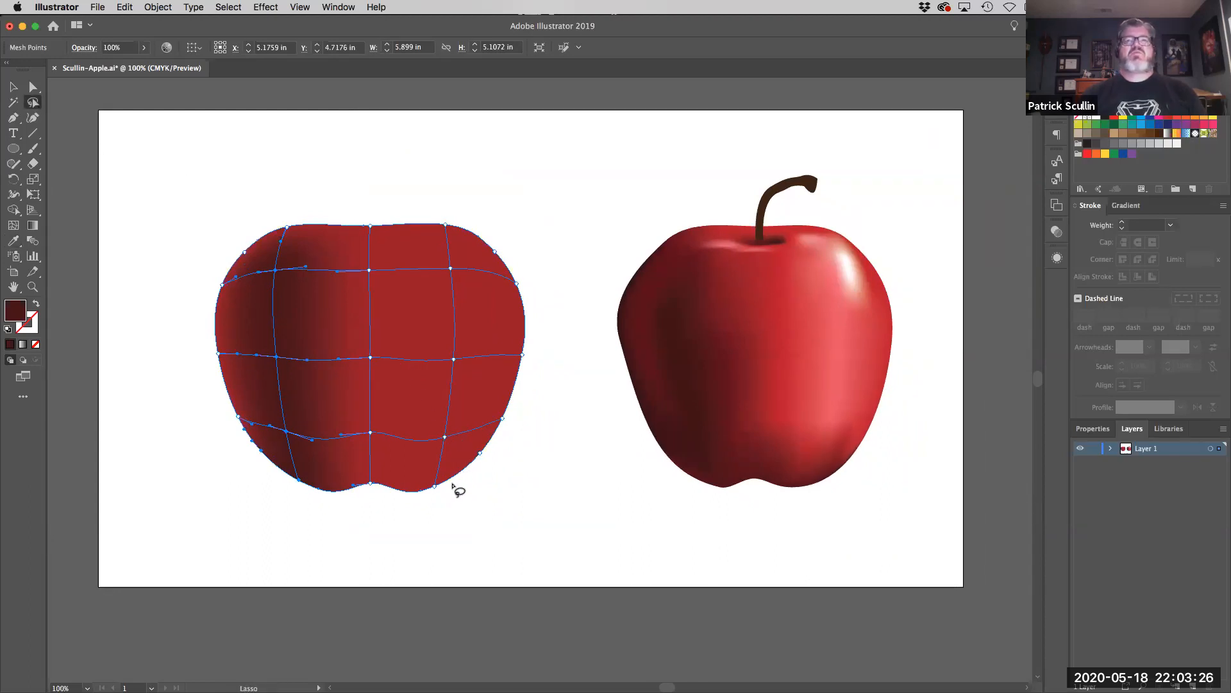
pyautogui.moveTo(458, 460)
pyautogui.mouseDown()
pyautogui.moveTo(491, 306)
pyautogui.moveTo(484, 263)
pyautogui.moveTo(456, 248)
pyautogui.moveTo(436, 252)
pyautogui.moveTo(420, 306)
pyautogui.moveTo(416, 431)
pyautogui.moveTo(443, 472)
pyautogui.mouseUp()
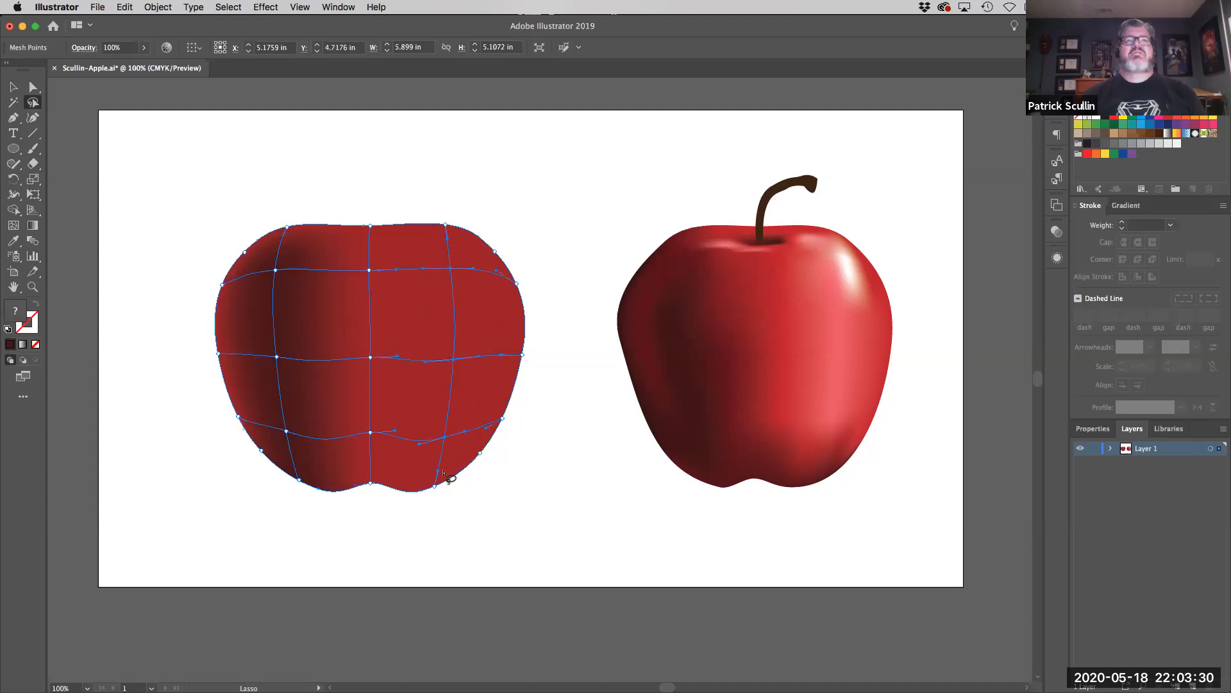
pyautogui.click(19, 236)
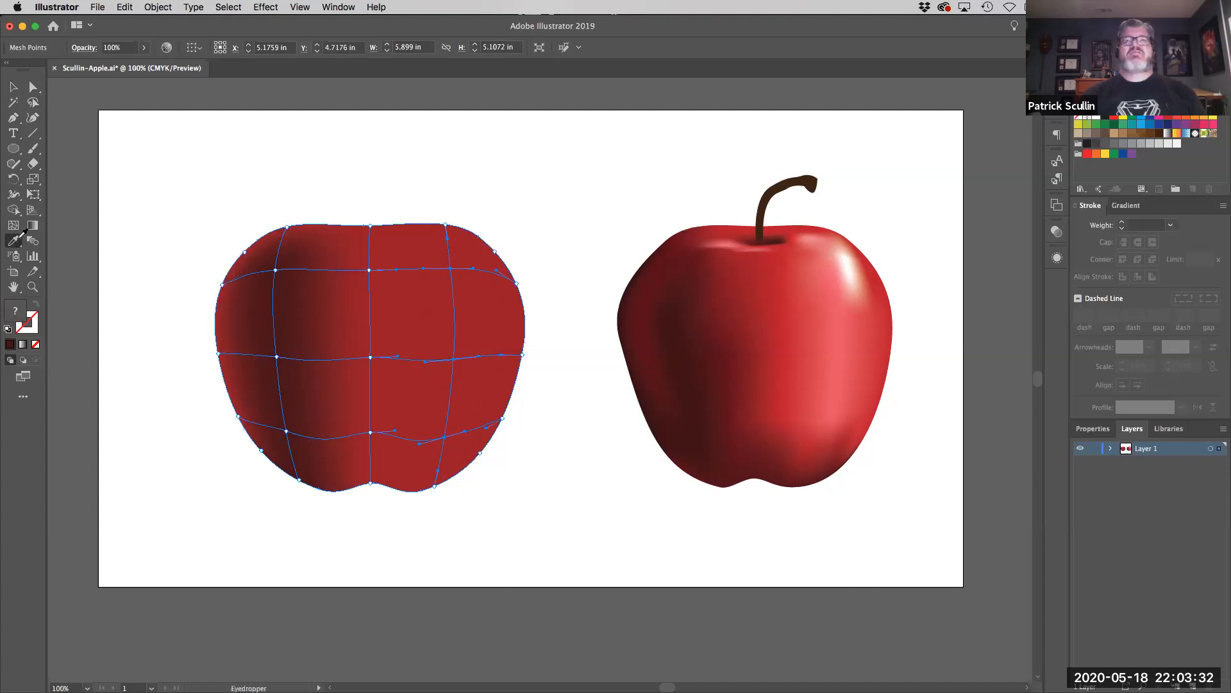
pyautogui.click(860, 329)
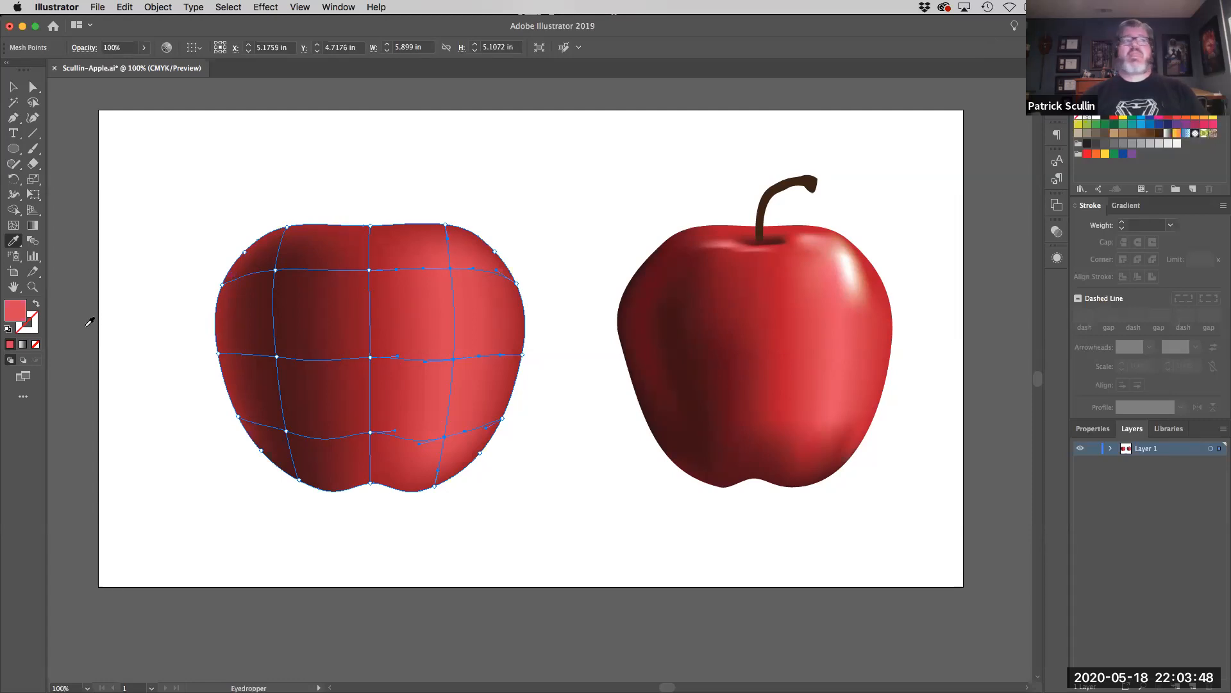
# - Try a paler pink on the right column of mesh points and undo the colour change
pyautogui.doubleClick(14, 311)
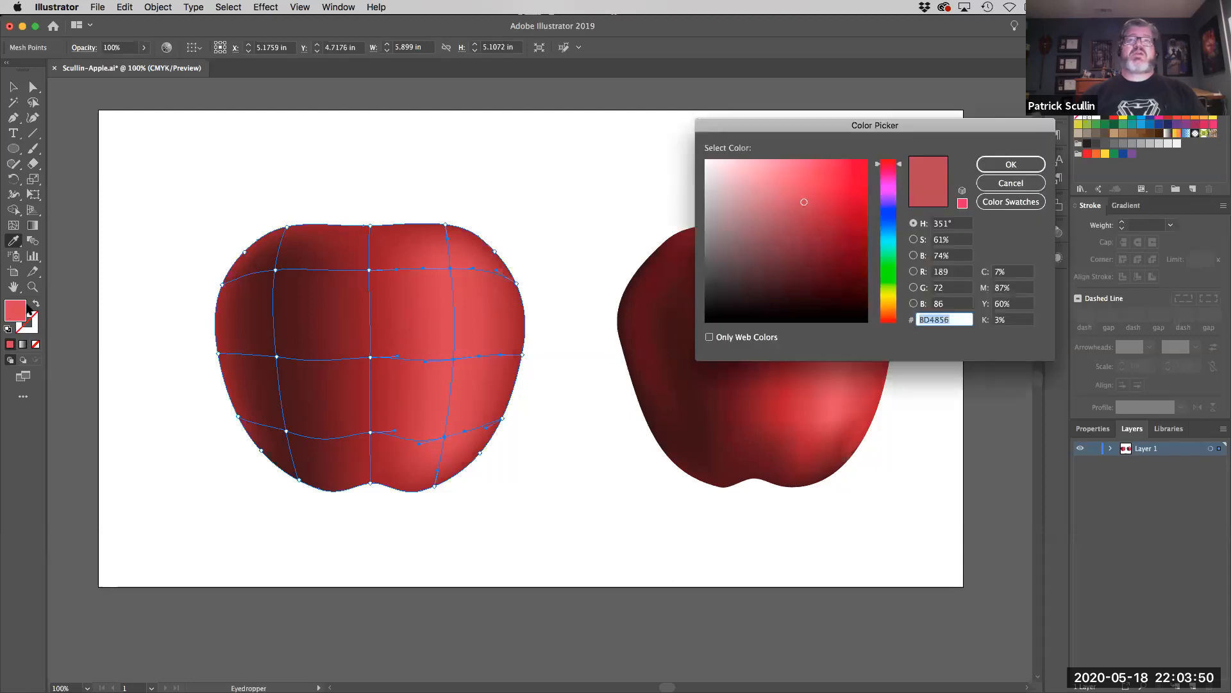
pyautogui.click(827, 210)
pyautogui.moveTo(786, 196)
pyautogui.mouseDown()
pyautogui.moveTo(750, 184)
pyautogui.moveTo(763, 190)
pyautogui.mouseUp()
pyautogui.click(1006, 168)
pyautogui.click(1006, 168)
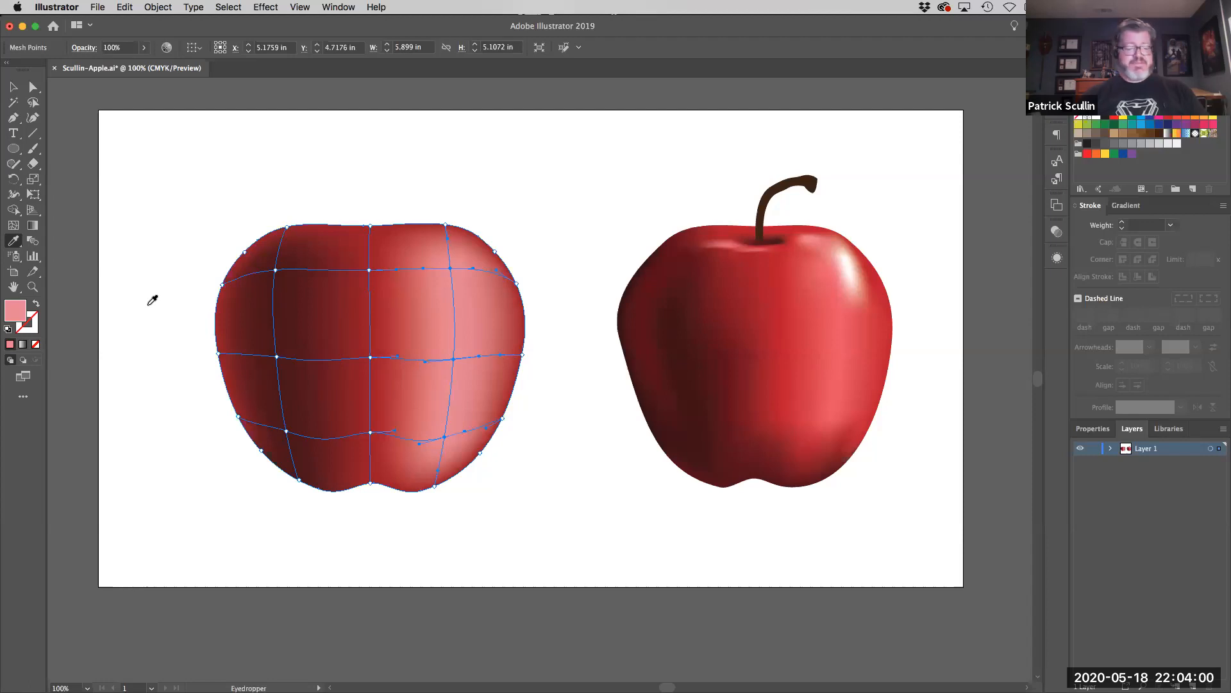
pyautogui.press('super+z')
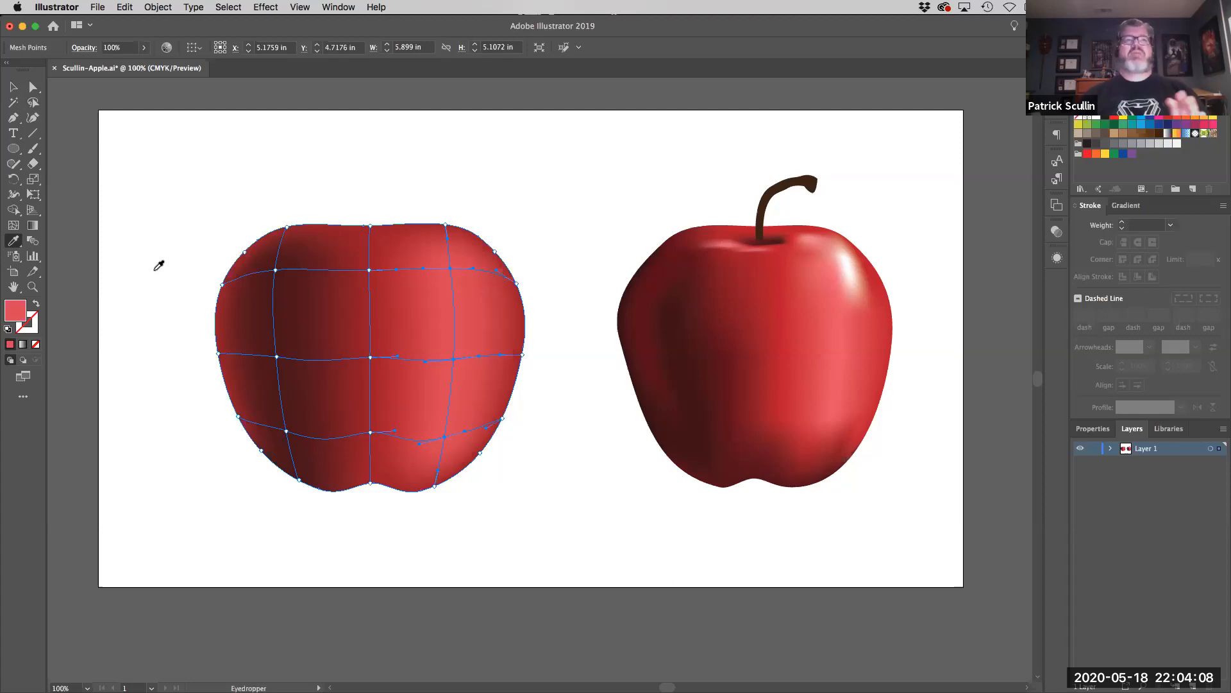
# - Reselect the apple mesh and add another horizontal mesh line just above the bottom notch
pyautogui.press('v')
pyautogui.click(195, 187)
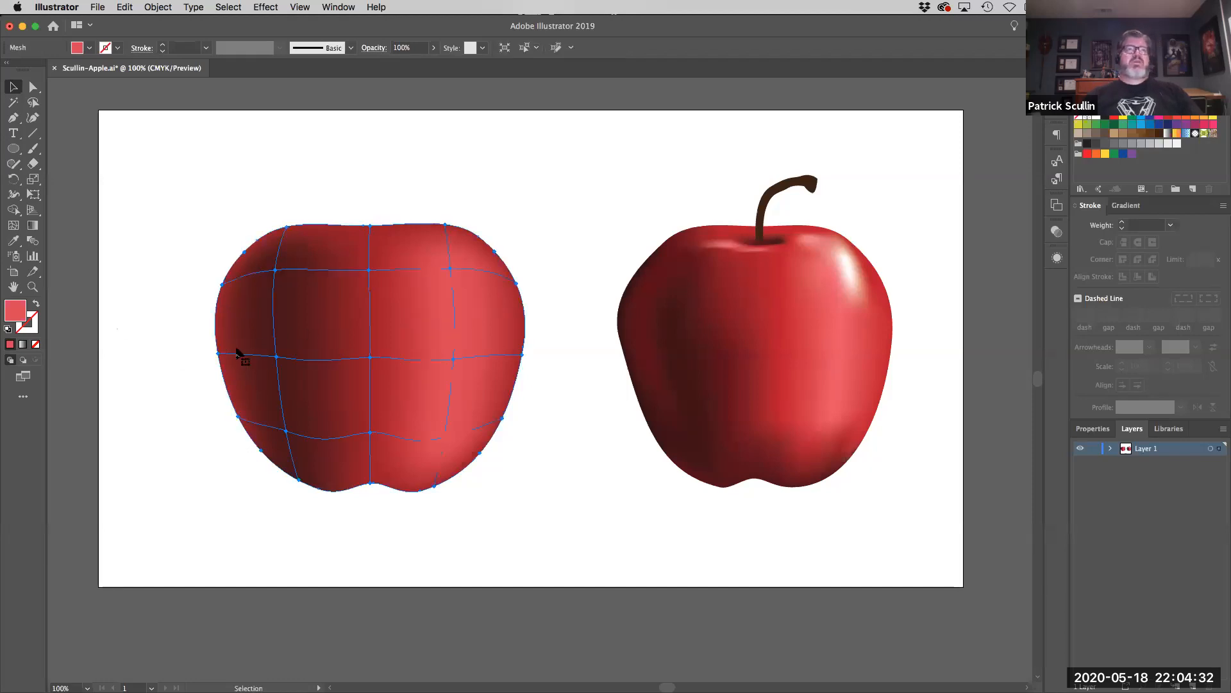
pyautogui.click(232, 352)
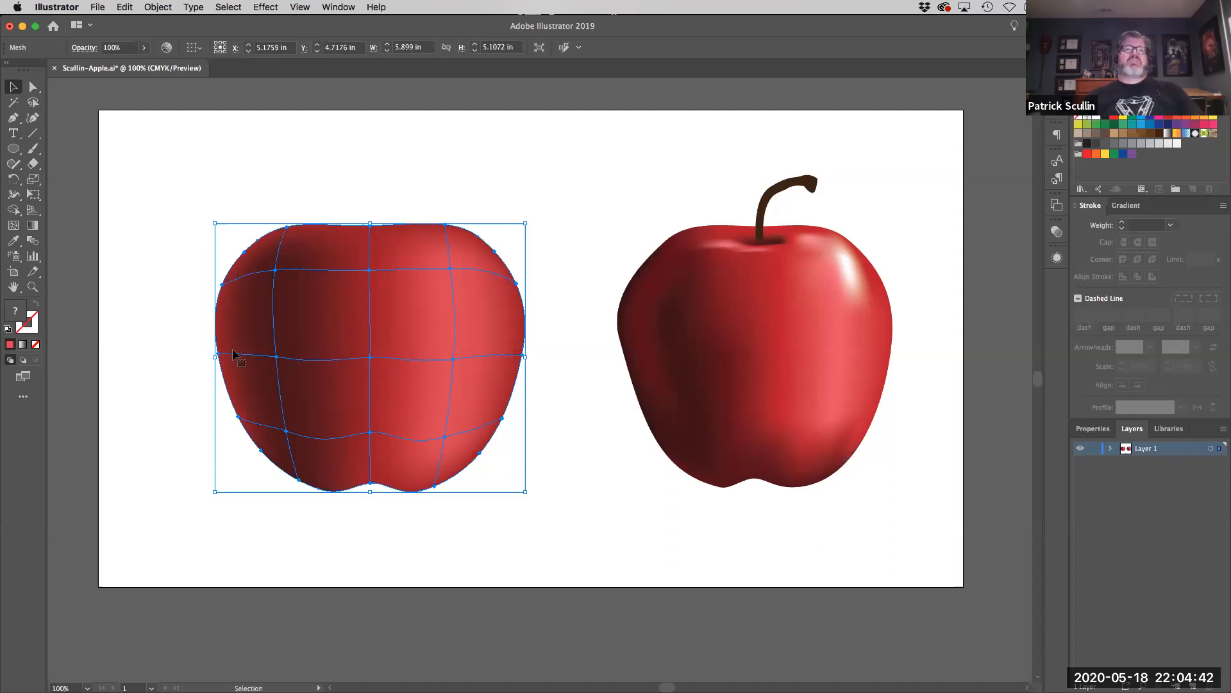
pyautogui.click(13, 227)
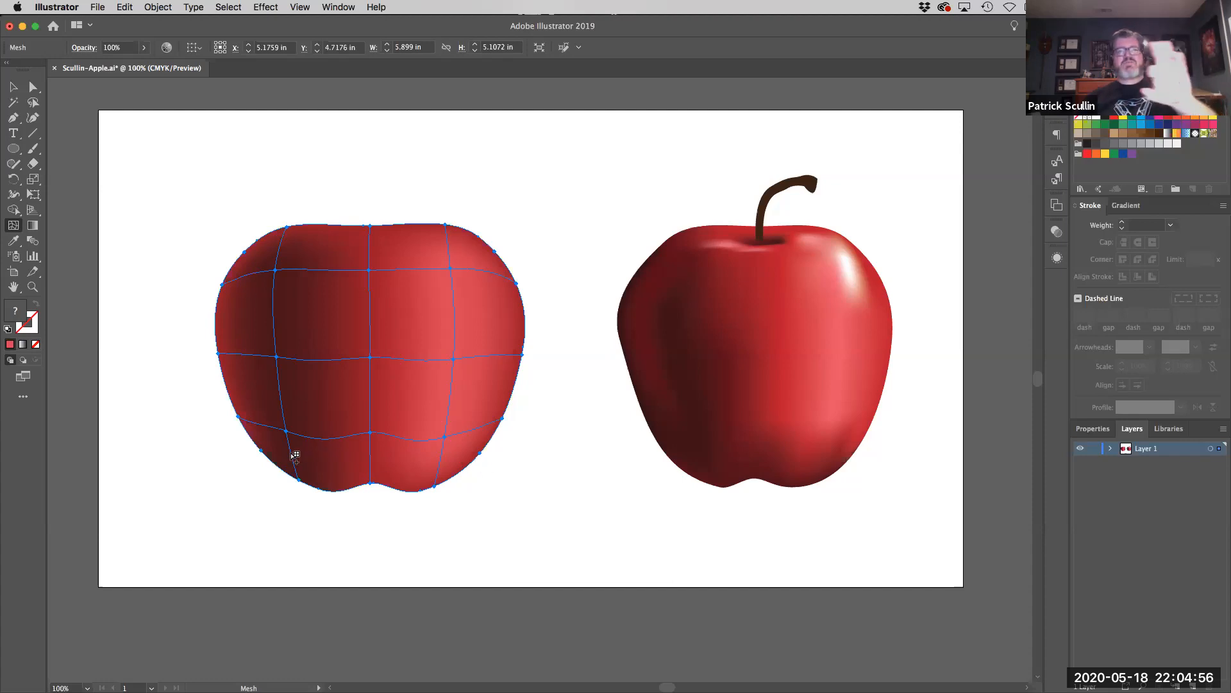
pyautogui.click(371, 459)
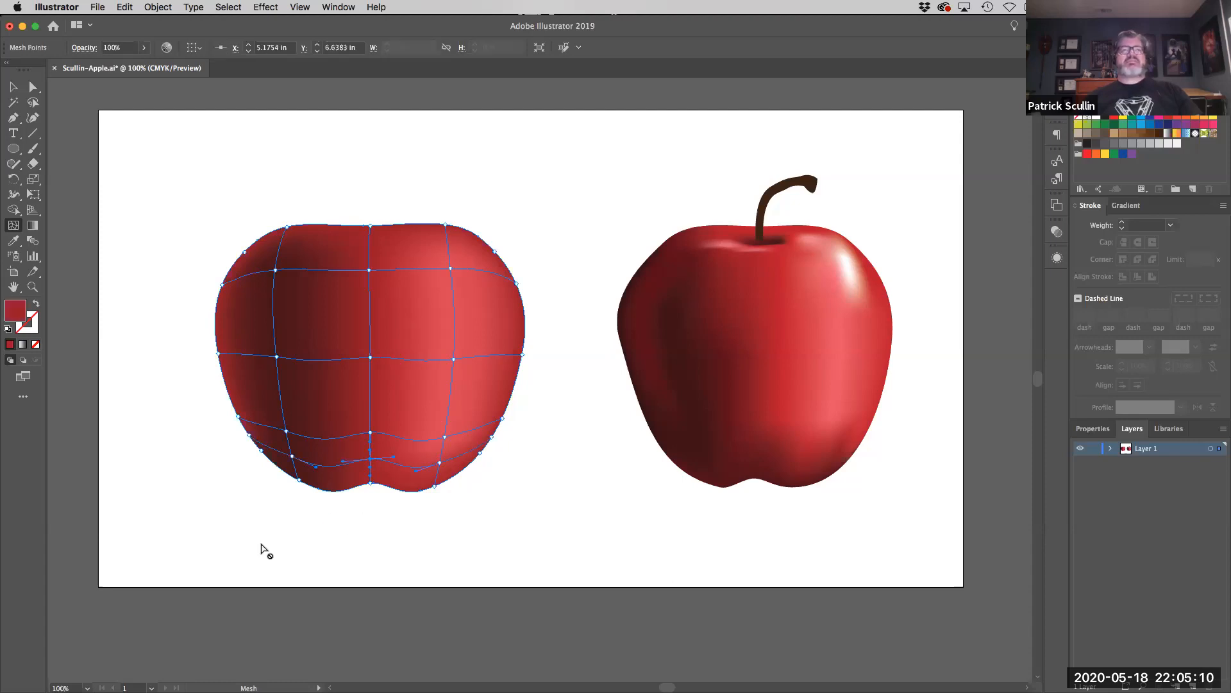
# - Lasso the mesh points along the apple's bottom and set their fill to dark red 470E17
pyautogui.click(33, 102)
pyautogui.moveTo(492, 496)
pyautogui.mouseDown()
pyautogui.moveTo(450, 452)
pyautogui.moveTo(239, 444)
pyautogui.moveTo(242, 471)
pyautogui.moveTo(284, 497)
pyautogui.moveTo(359, 516)
pyautogui.moveTo(486, 499)
pyautogui.mouseUp()
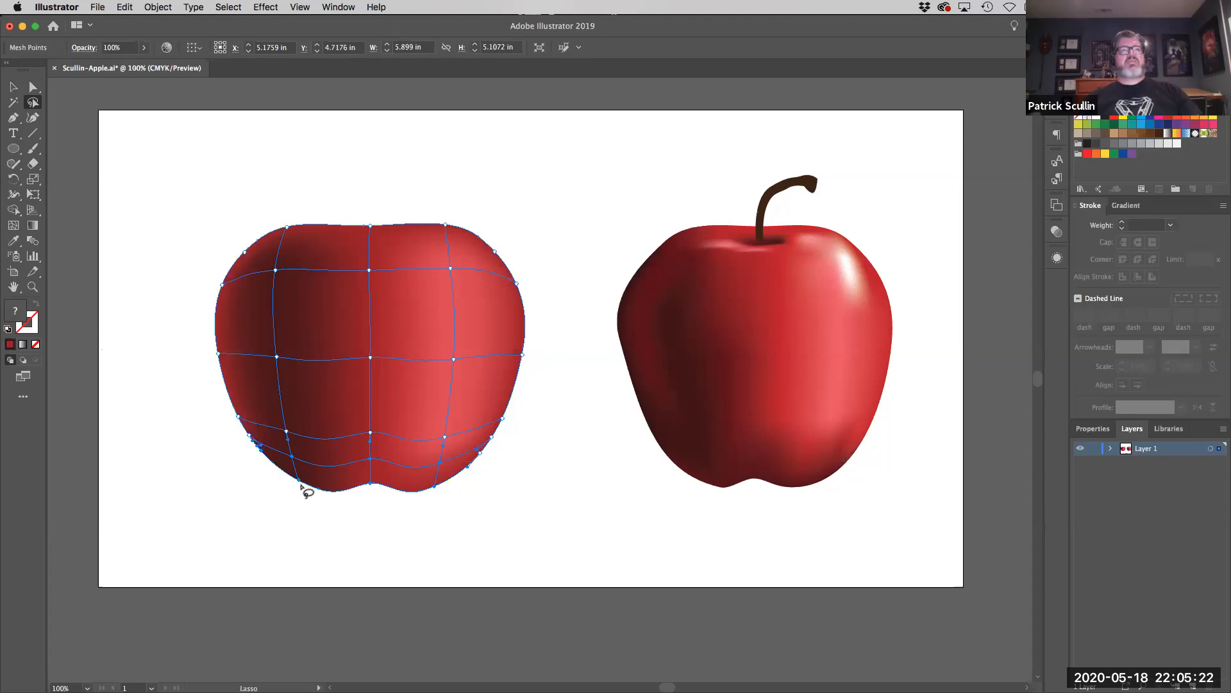
pyautogui.doubleClick(19, 317)
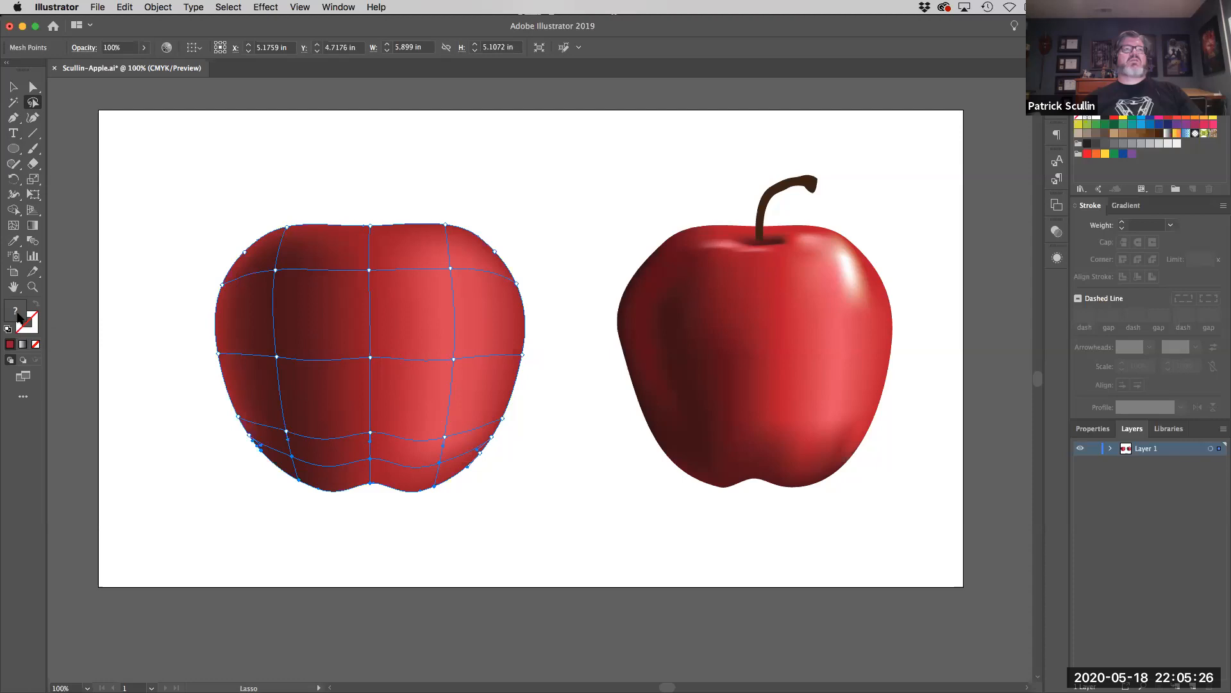
pyautogui.moveTo(832, 242); pyautogui.dragTo(835, 276)
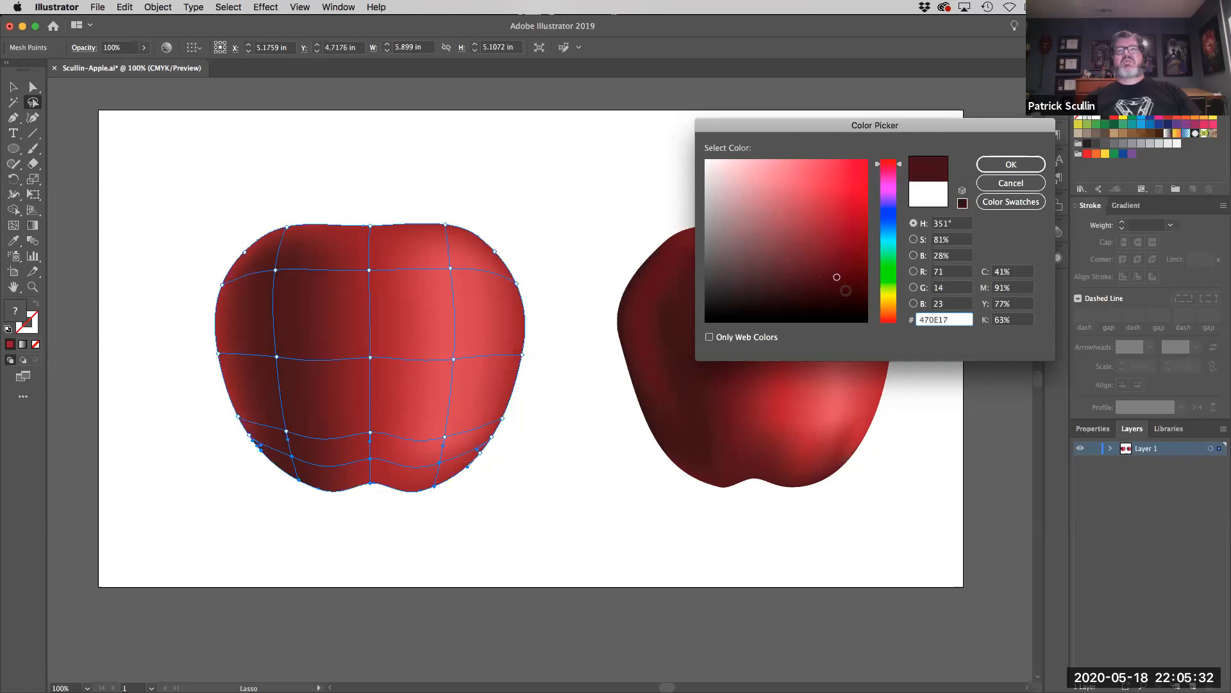
pyautogui.click(1006, 165)
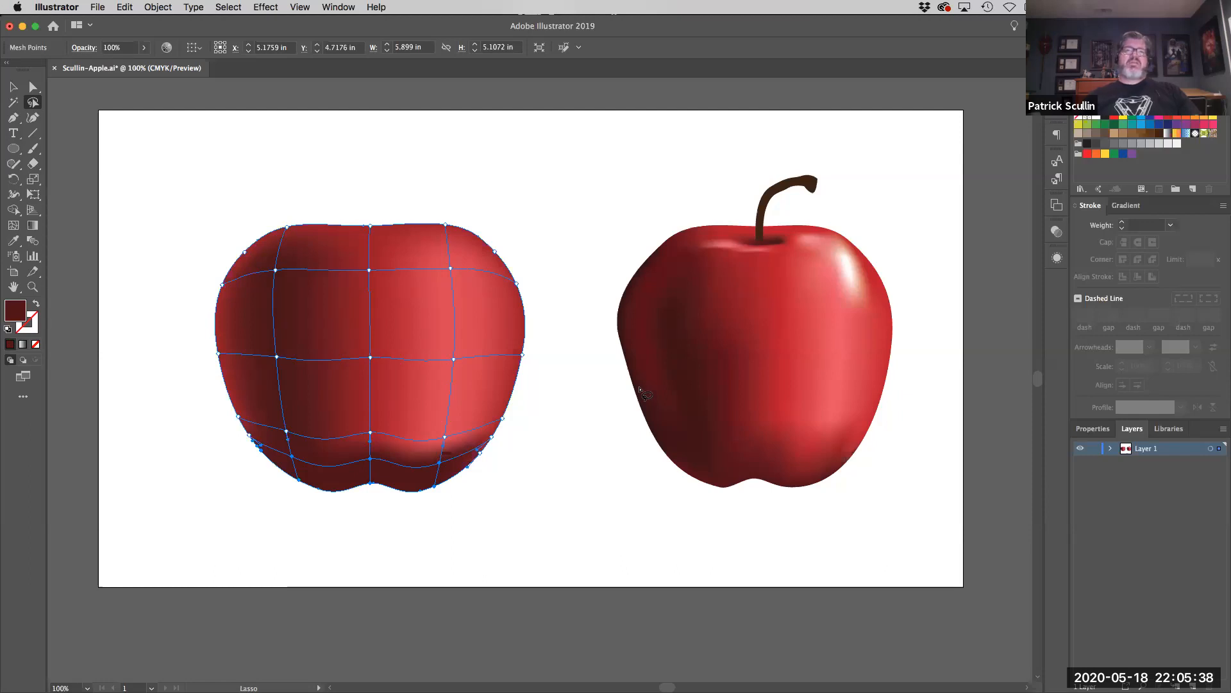
# - Select the lowest interior mesh point on the right column and set its fill to the brighter red 721628
pyautogui.click(33, 86)
pyautogui.click(521, 483)
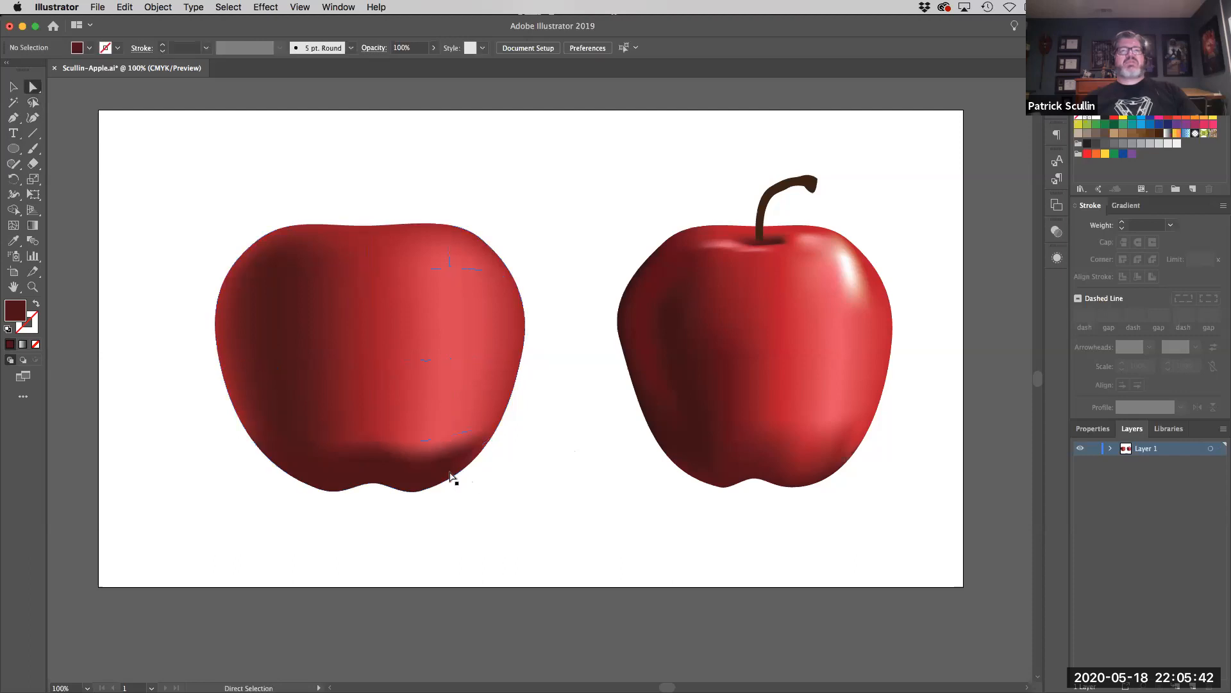
pyautogui.click(439, 462)
pyautogui.click(440, 462)
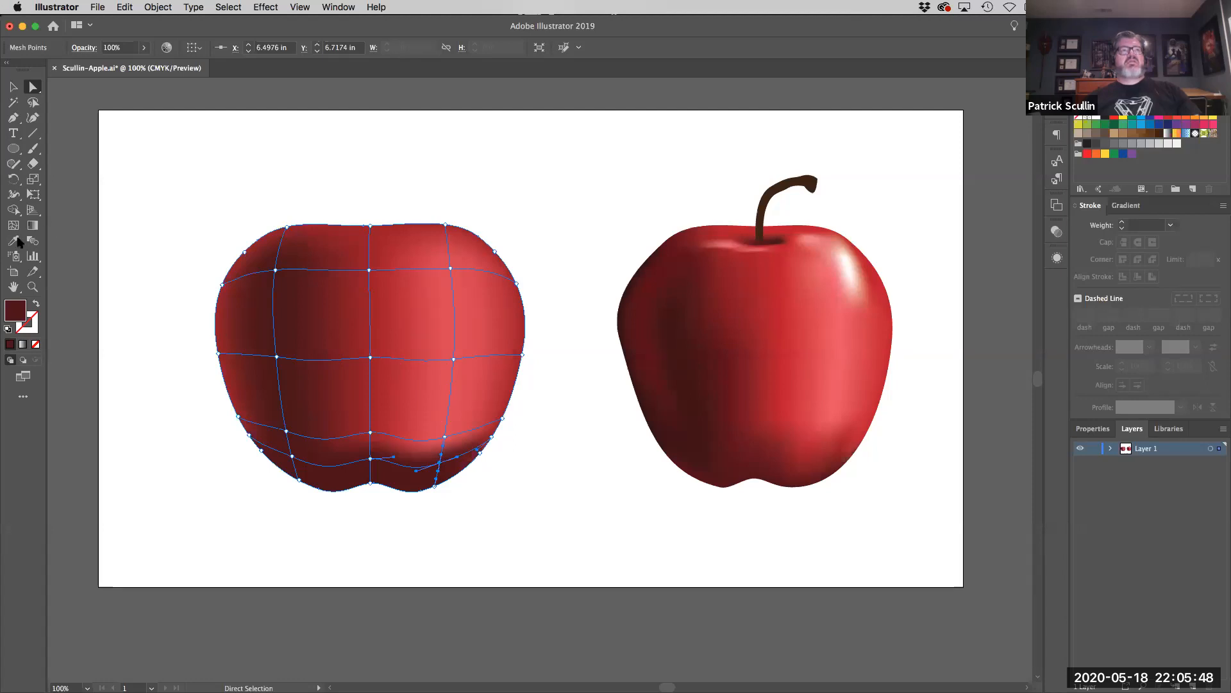
pyautogui.doubleClick(12, 311)
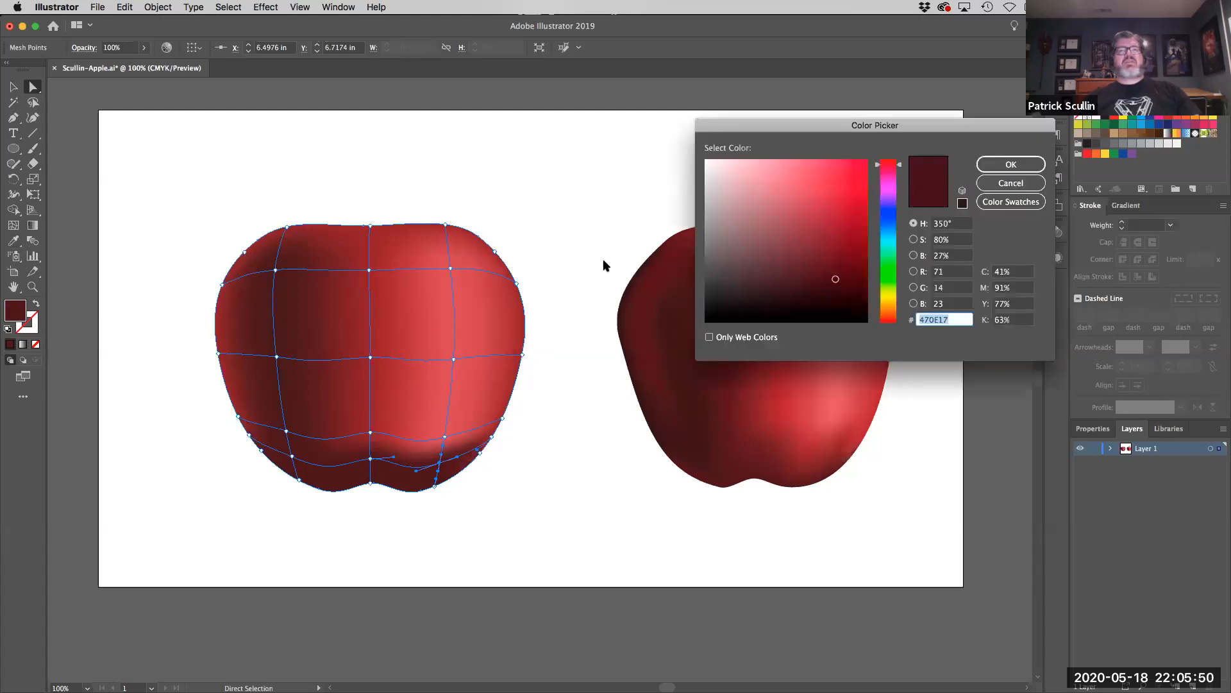
pyautogui.moveTo(833, 279)
pyautogui.mouseDown()
pyautogui.moveTo(822, 251)
pyautogui.moveTo(836, 248)
pyautogui.mouseUp()
pyautogui.click(1011, 164)
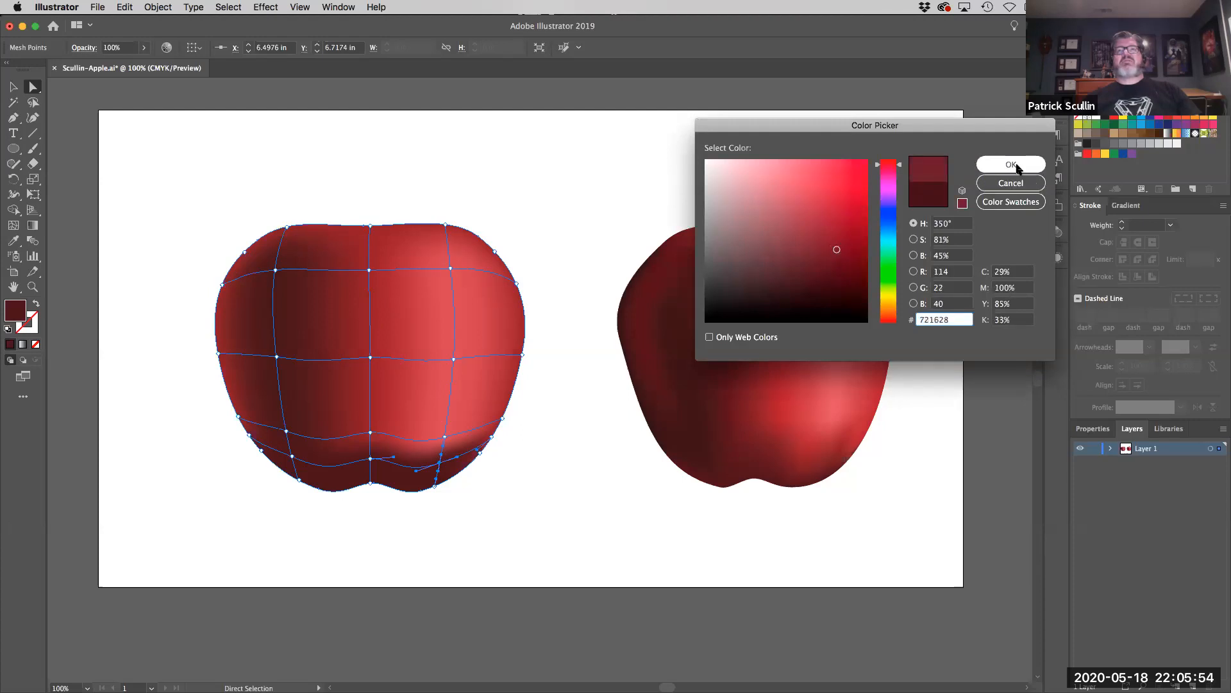
pyautogui.click(530, 490)
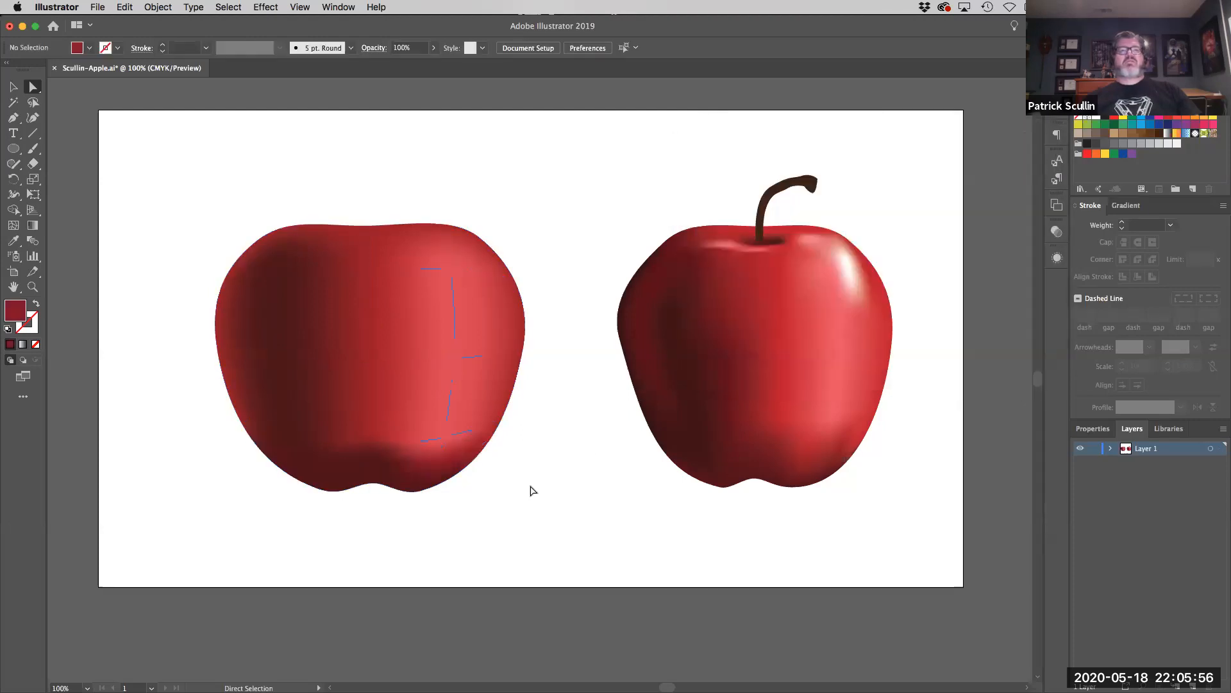
# - Recolour the mesh point above the notch, sampling the apple's light red right side and replacing it with dark red from the lower-left edge
pyautogui.click(374, 463)
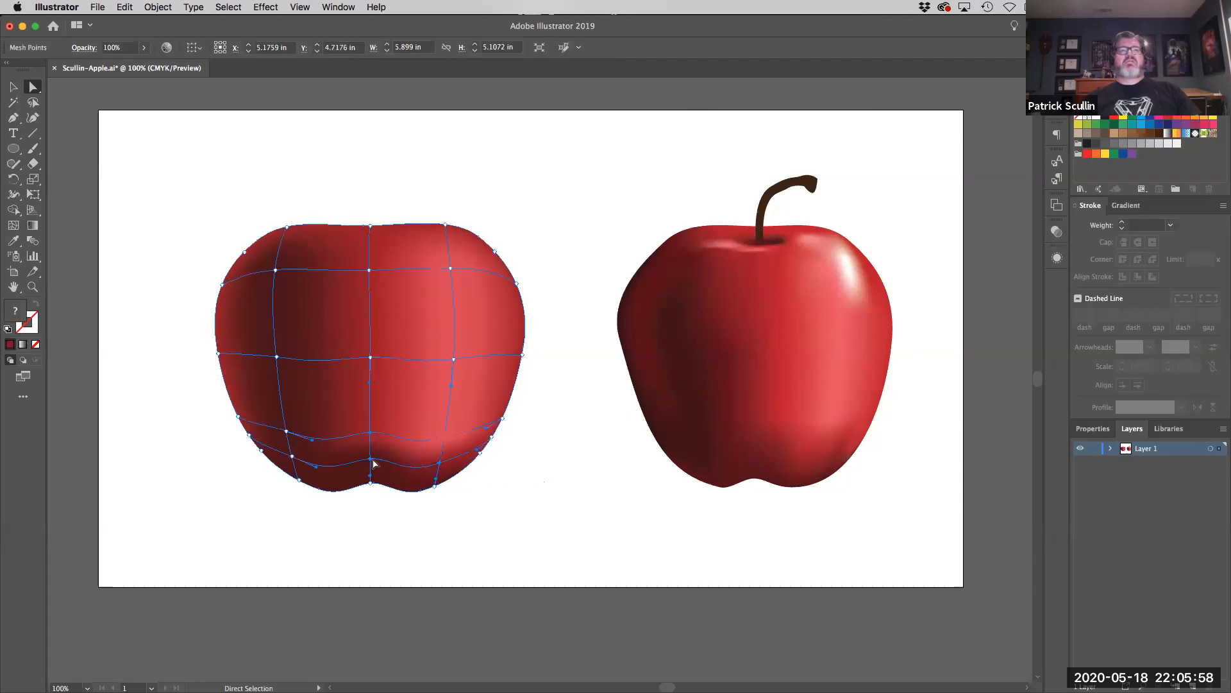
pyautogui.click(371, 459)
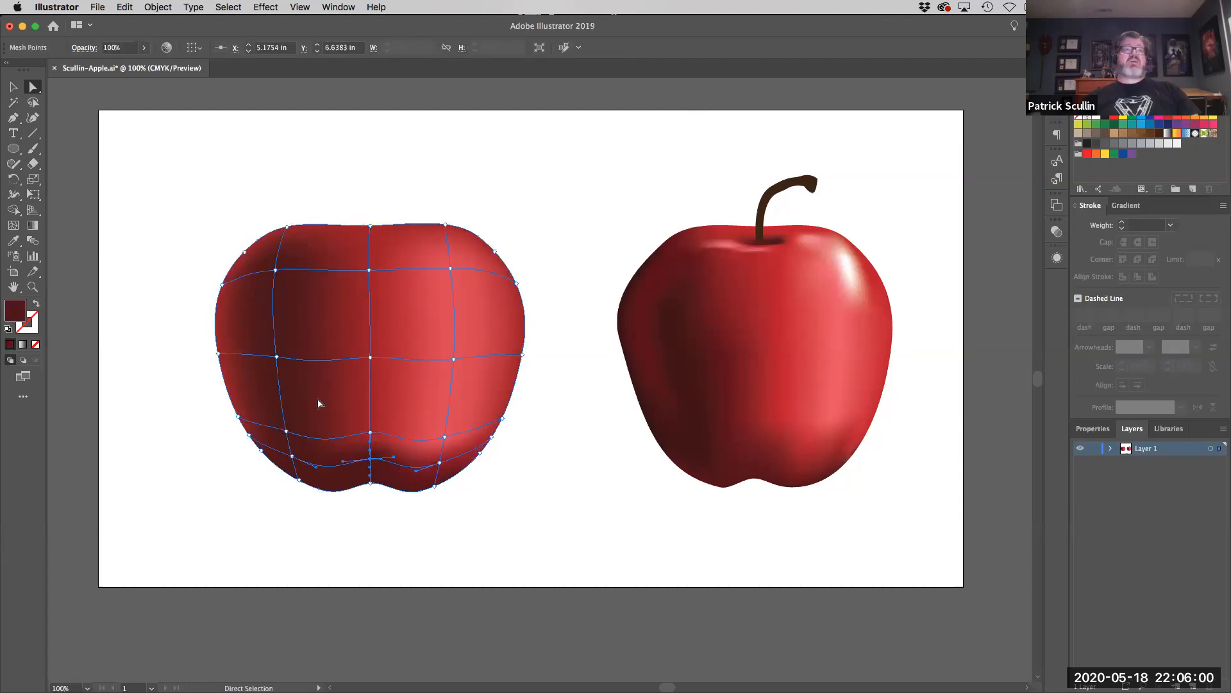
pyautogui.click(12, 241)
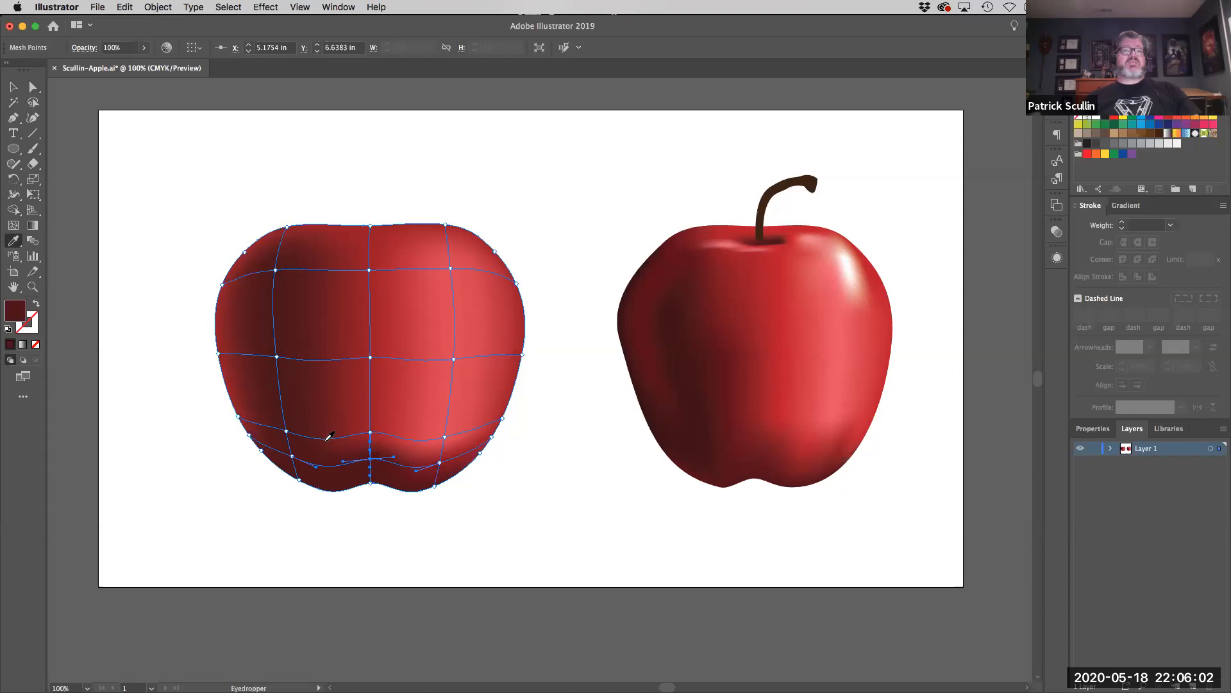
pyautogui.click(480, 412)
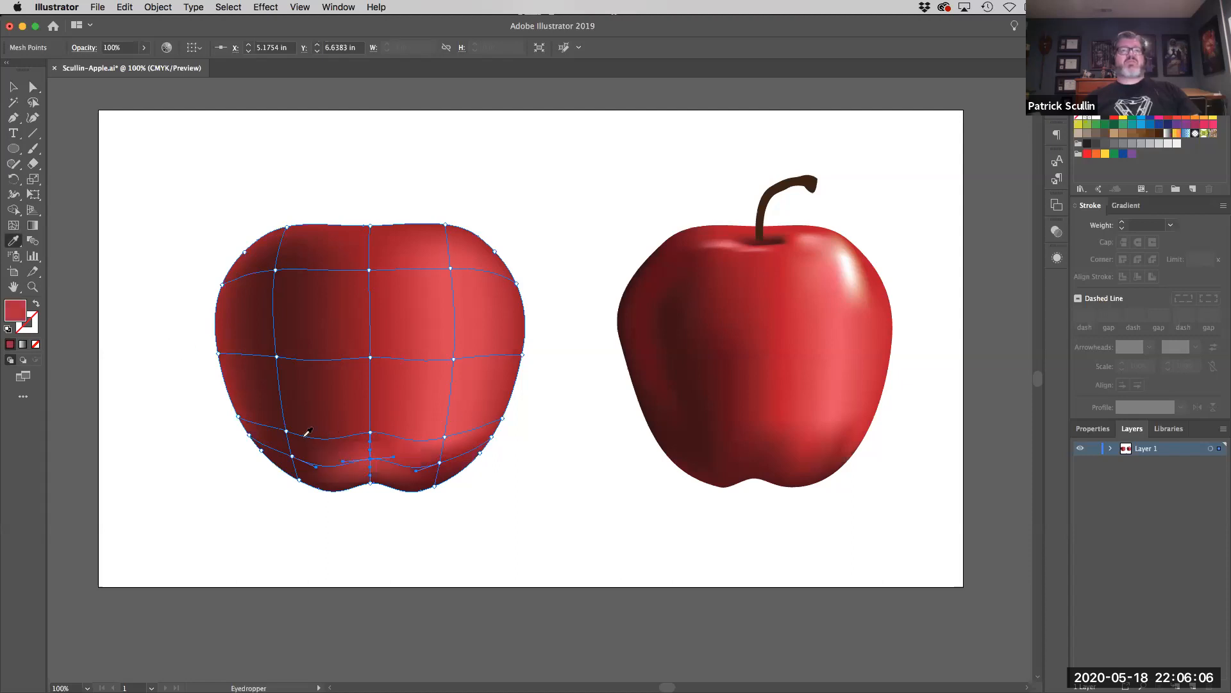
pyautogui.click(262, 448)
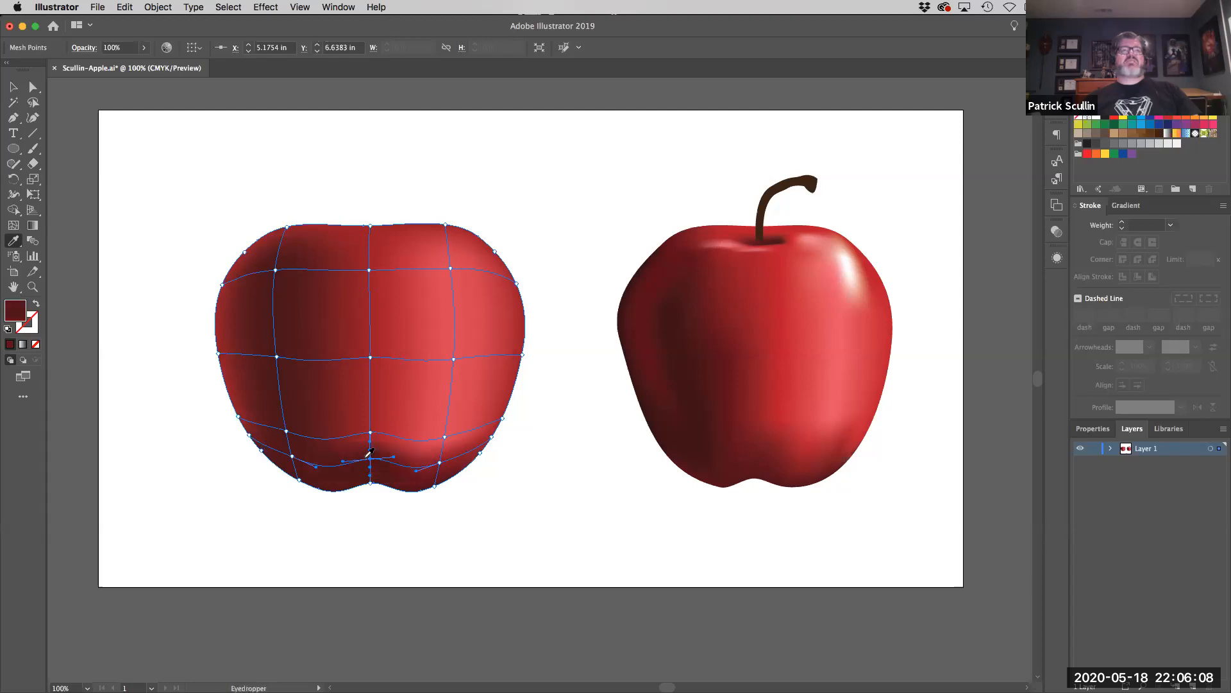
# - Recolour the mesh point above the notch with medium red sampled from the apple's lower middle, and deselect the mesh
pyautogui.click(343, 408)
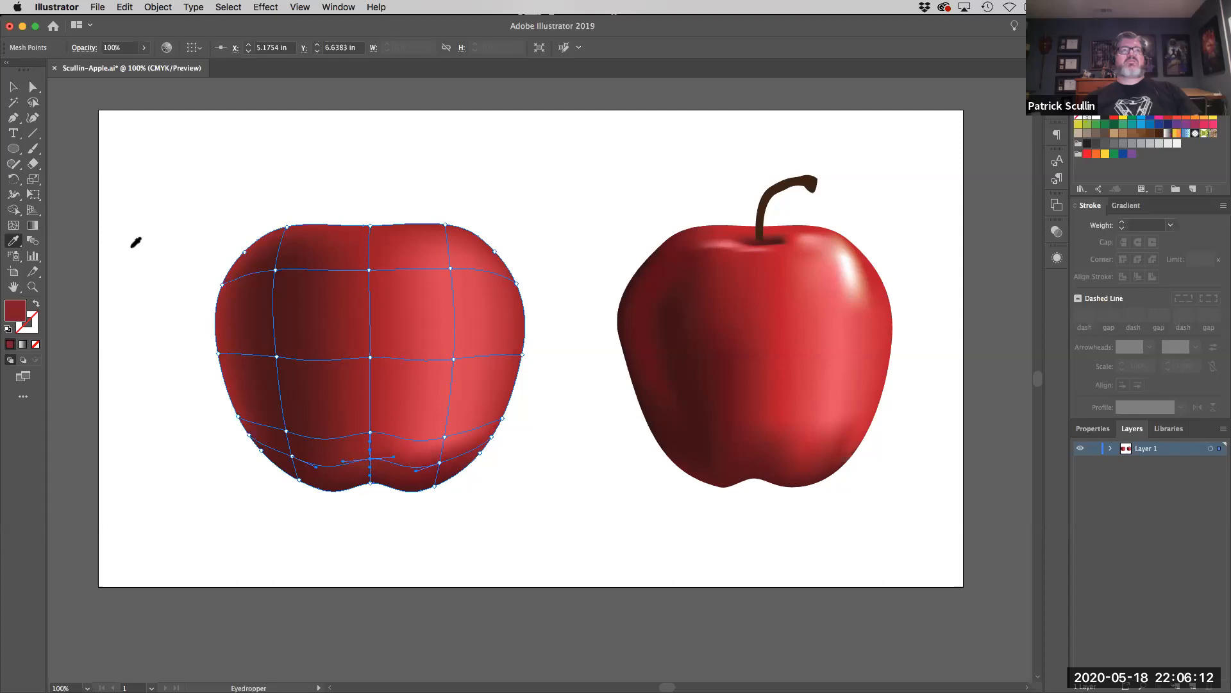
pyautogui.press('super+shift+a')
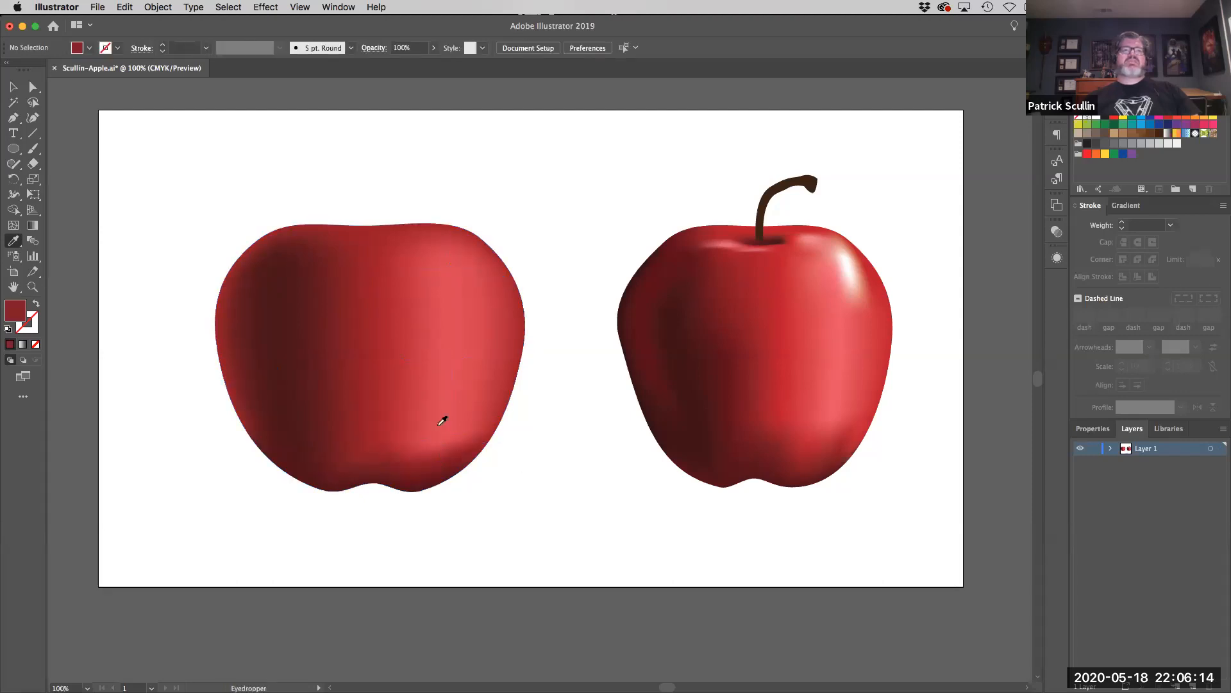
# - Reselect the apple mesh and add a white mesh point near its upper-right edge as a highlight
pyautogui.keyDown('super'); pyautogui.click(410, 467); pyautogui.keyUp('super')
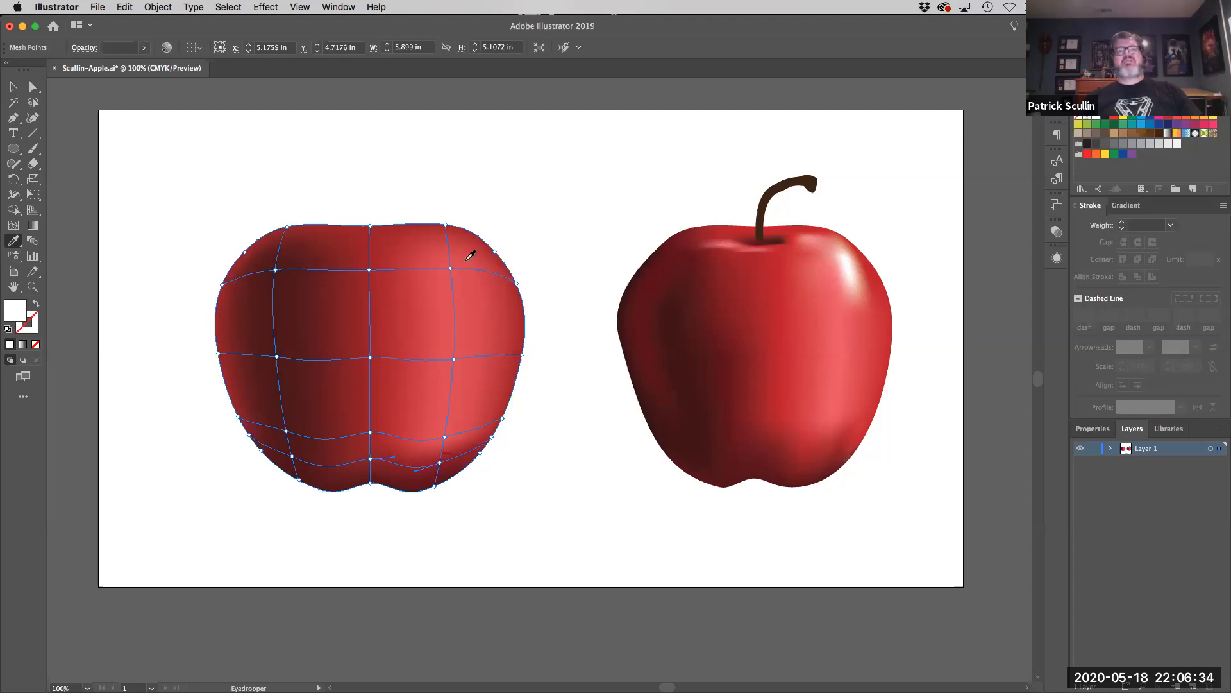
pyautogui.click(14, 225)
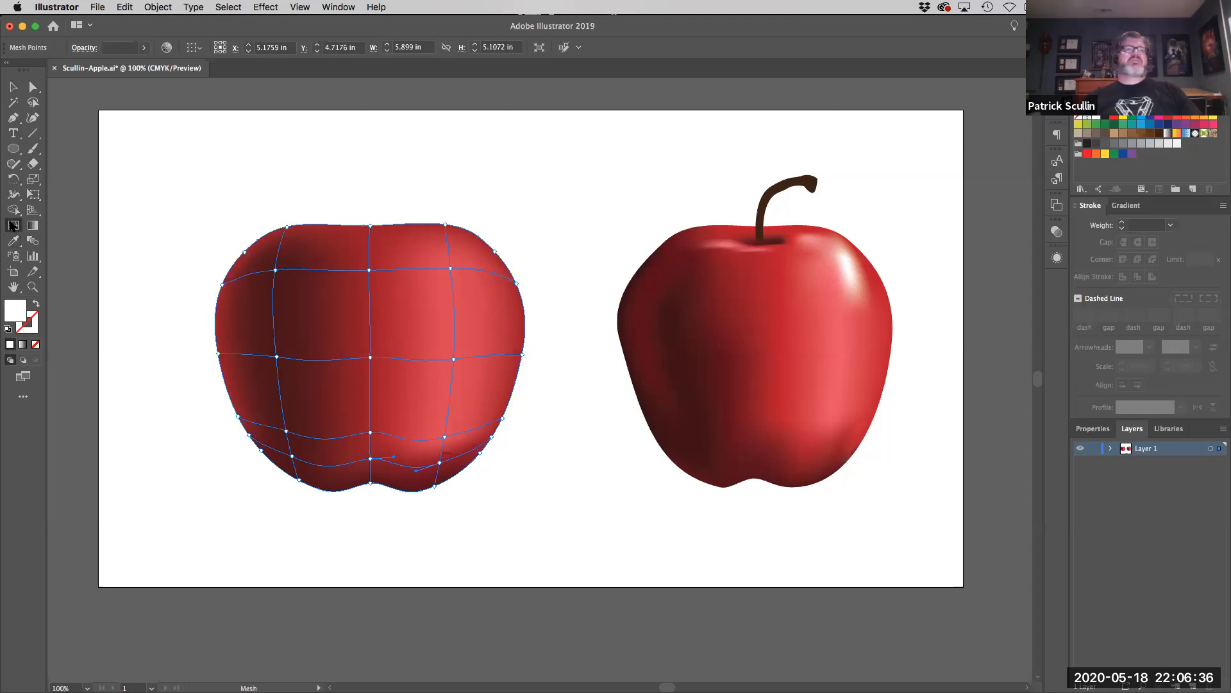
pyautogui.click(466, 252)
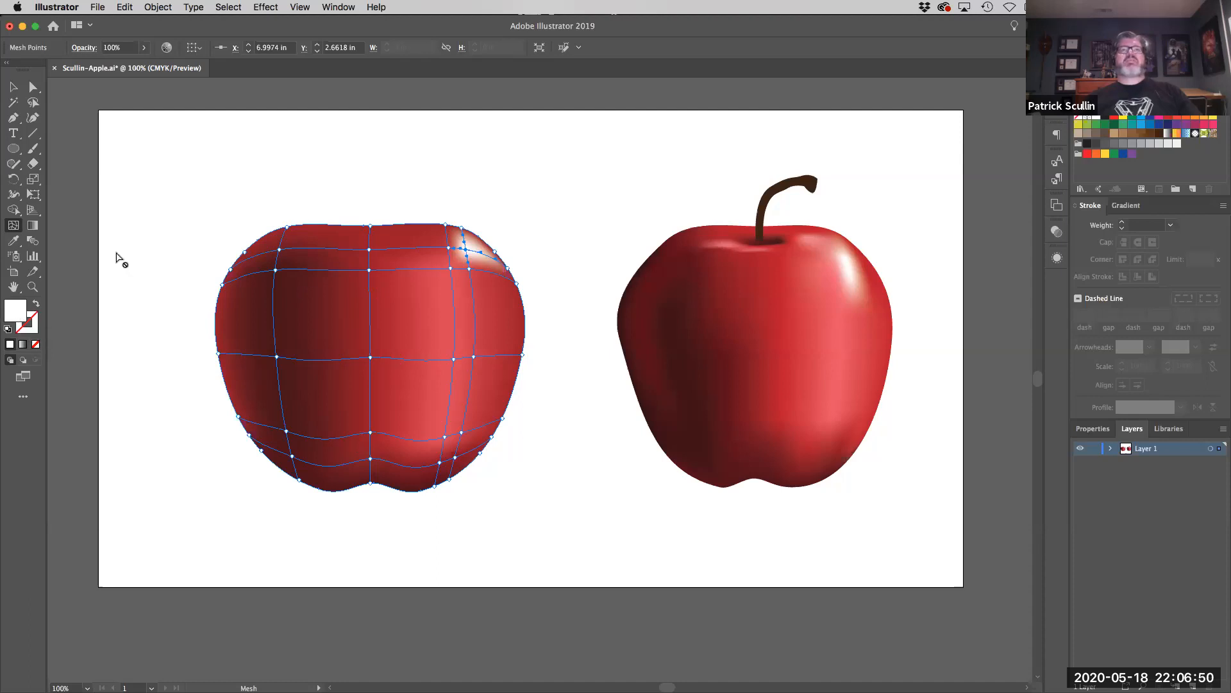
# - Fill the mesh point just below the new highlight point with white to lengthen the highlight, and deselect the mesh
pyautogui.click(32, 86)
pyautogui.click(469, 269)
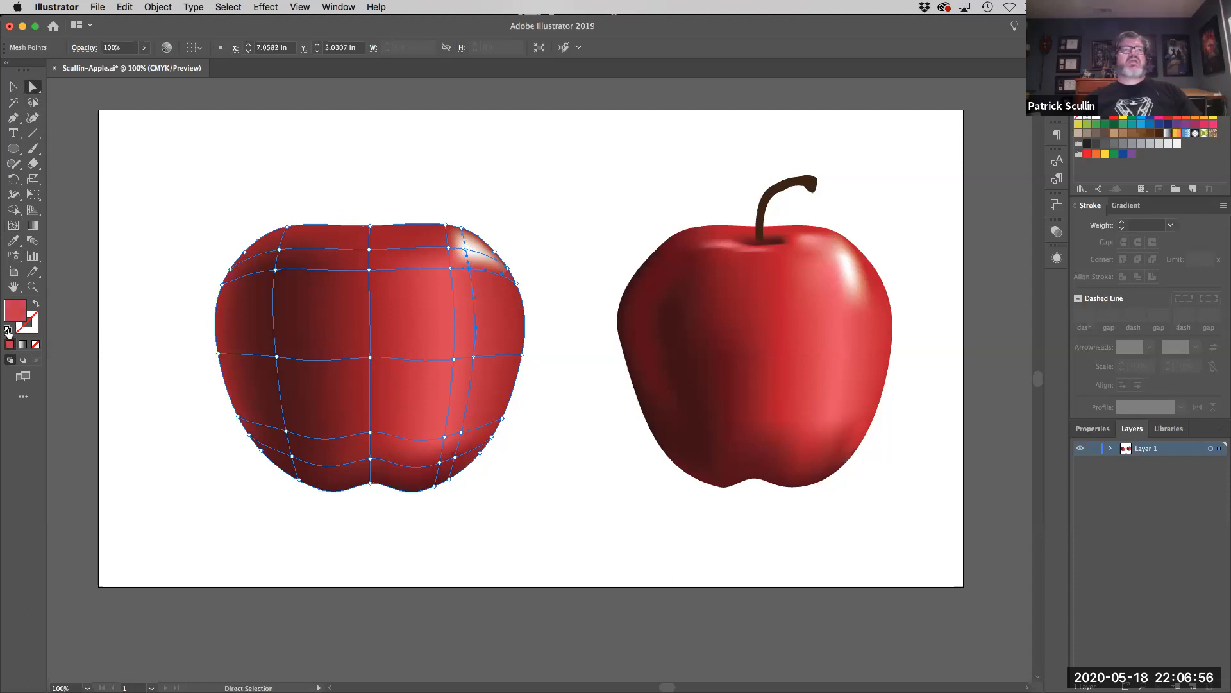
pyautogui.click(1096, 118)
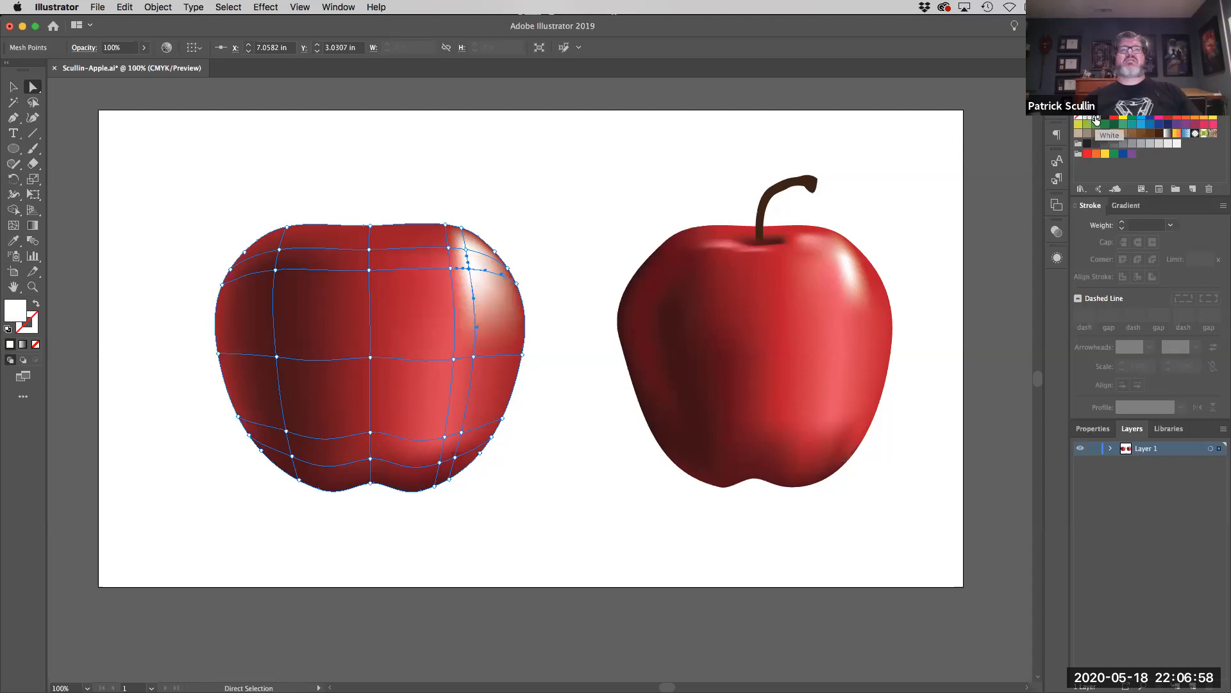
pyautogui.click(577, 190)
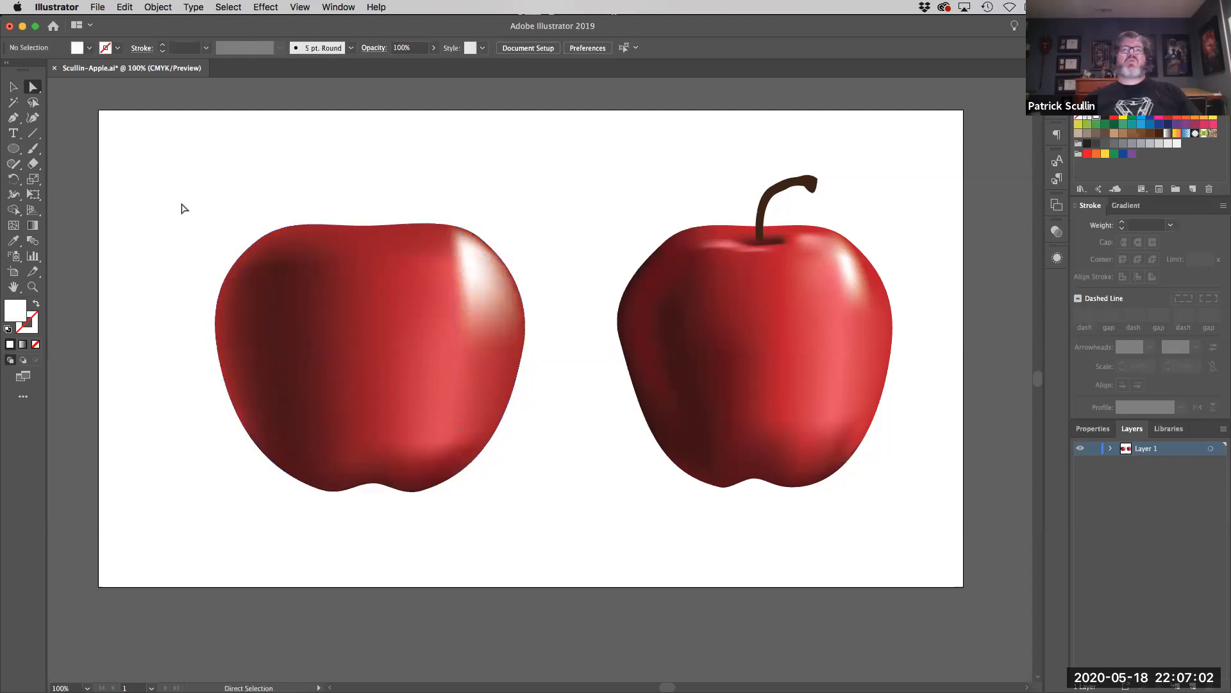
# - Shift the two mesh points beside the white highlight slightly towards the apple's centre
pyautogui.click(480, 272)
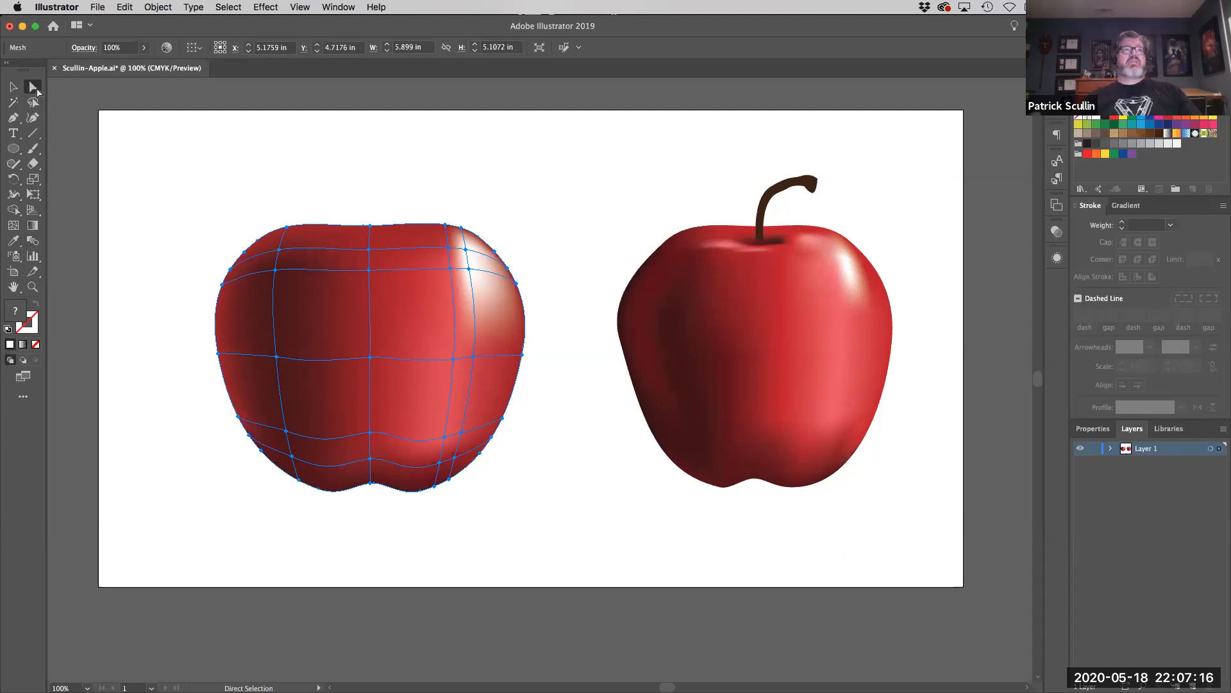
pyautogui.moveTo(451, 270); pyautogui.dragTo(437, 245)
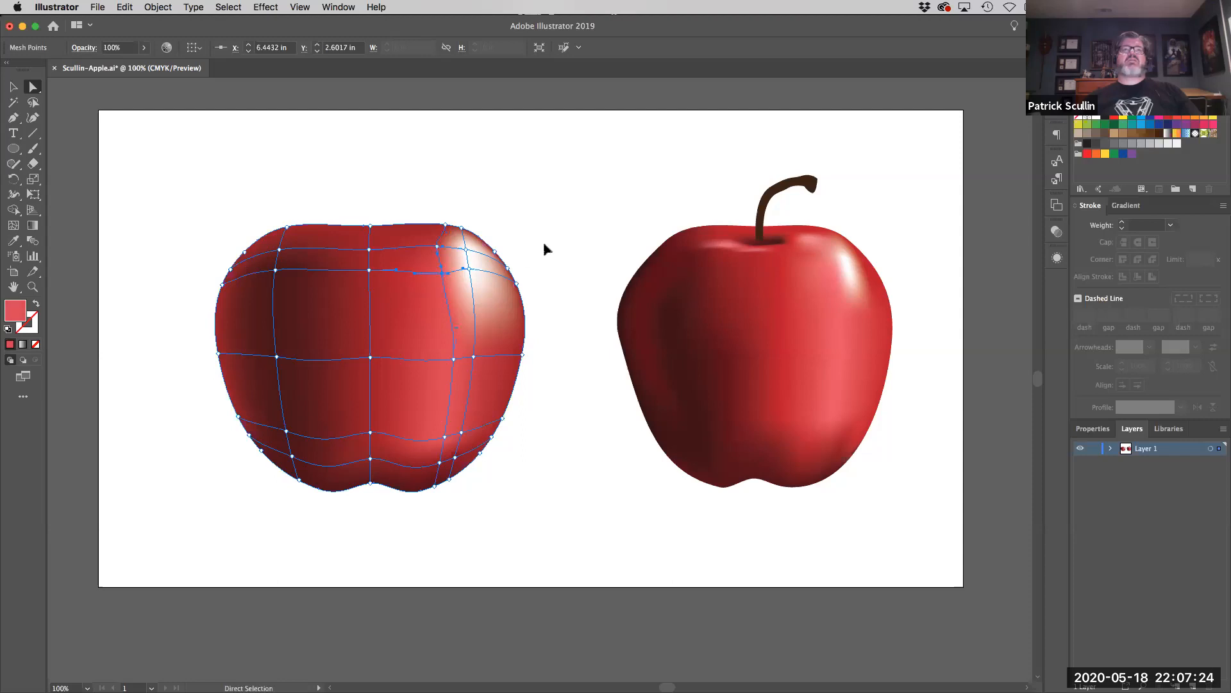
pyautogui.click(81, 350)
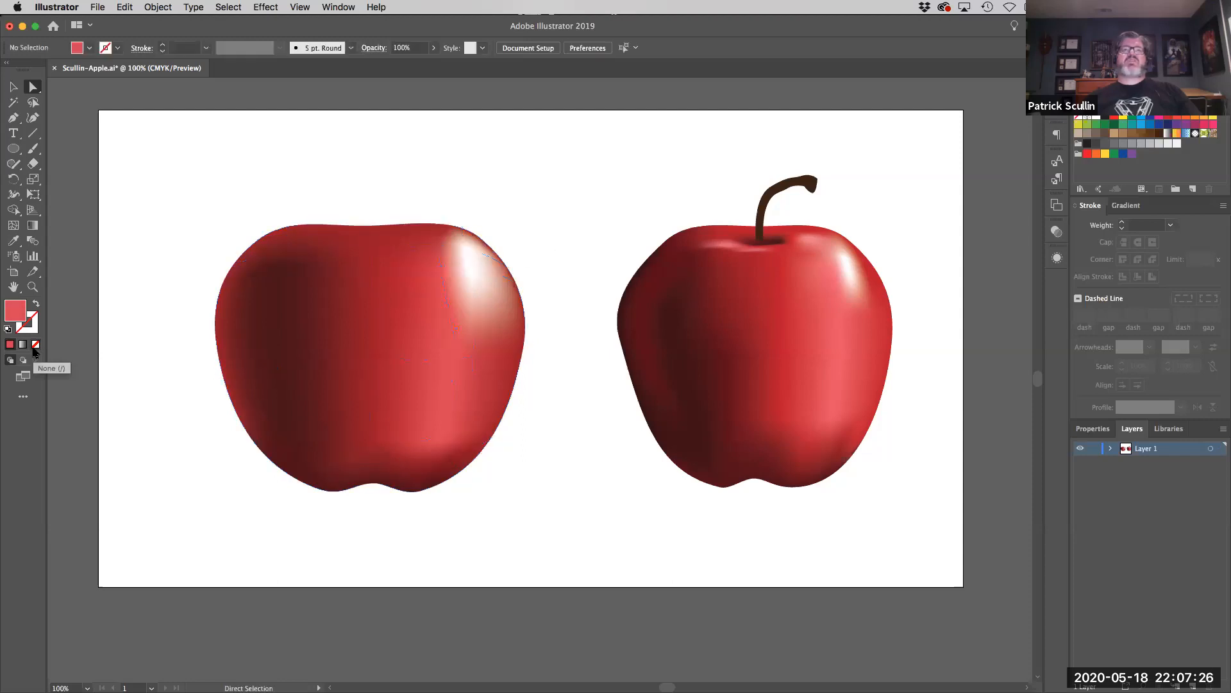
# - Lighten the fill of the lower mesh point beside the highlight to a paler pinkish red and deselect the mesh
pyautogui.click(395, 370)
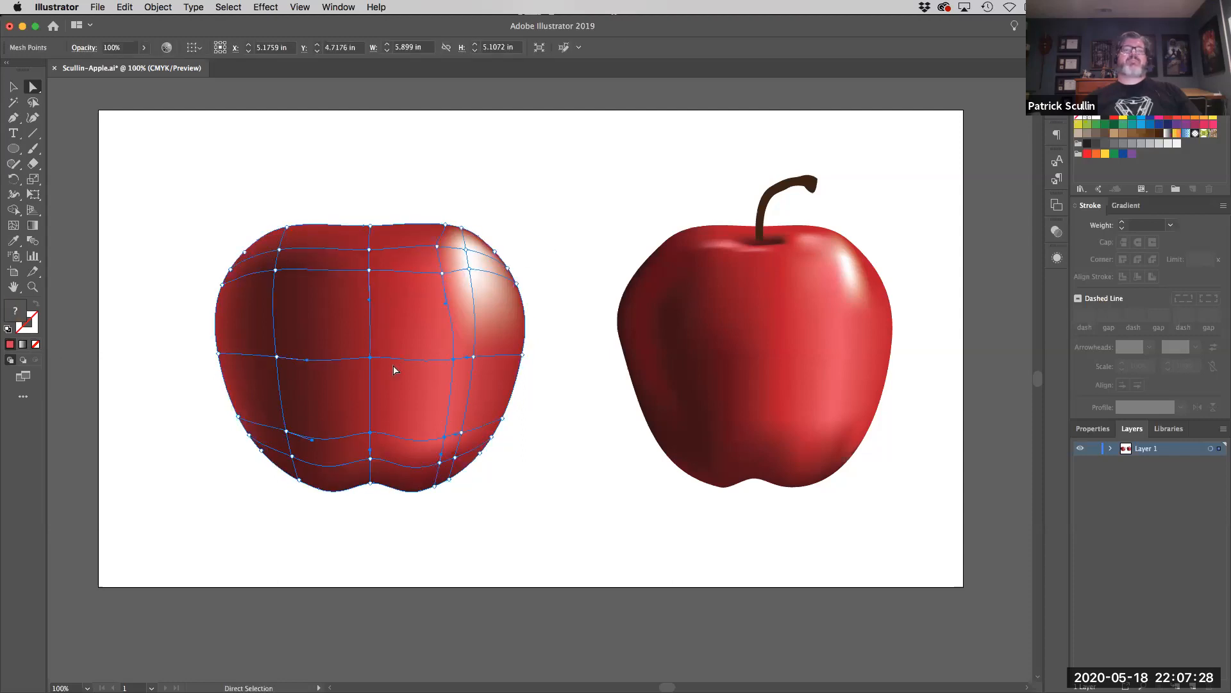
pyautogui.click(442, 274)
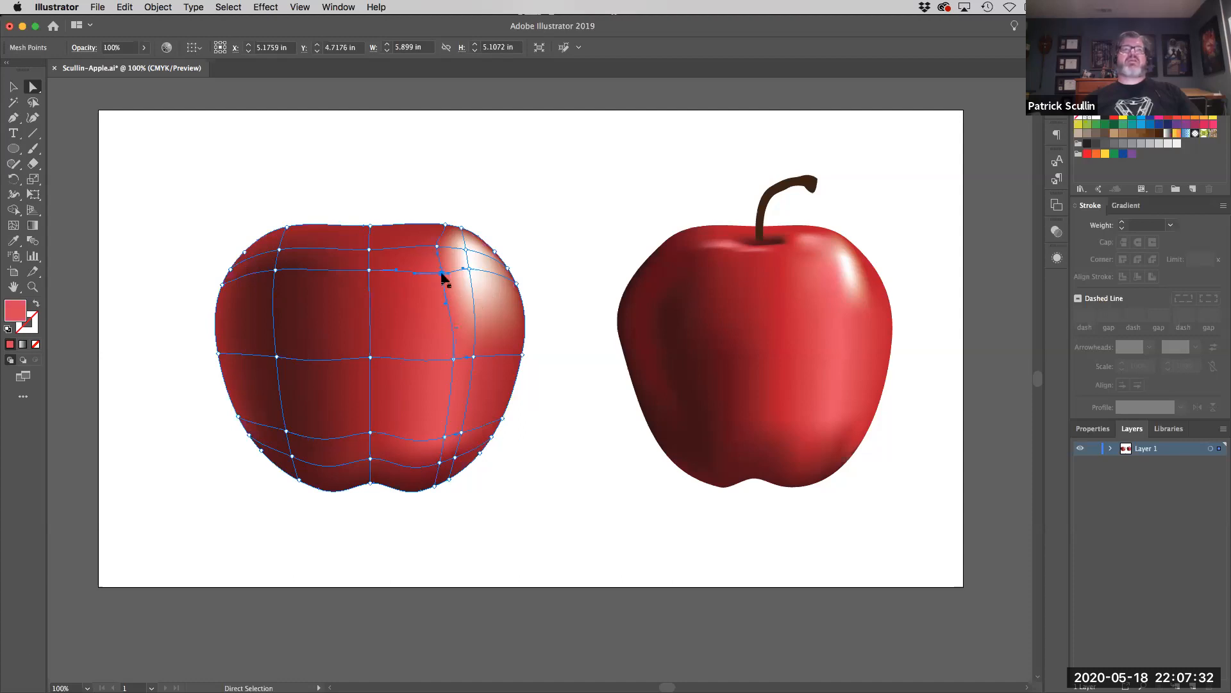
pyautogui.doubleClick(14, 313)
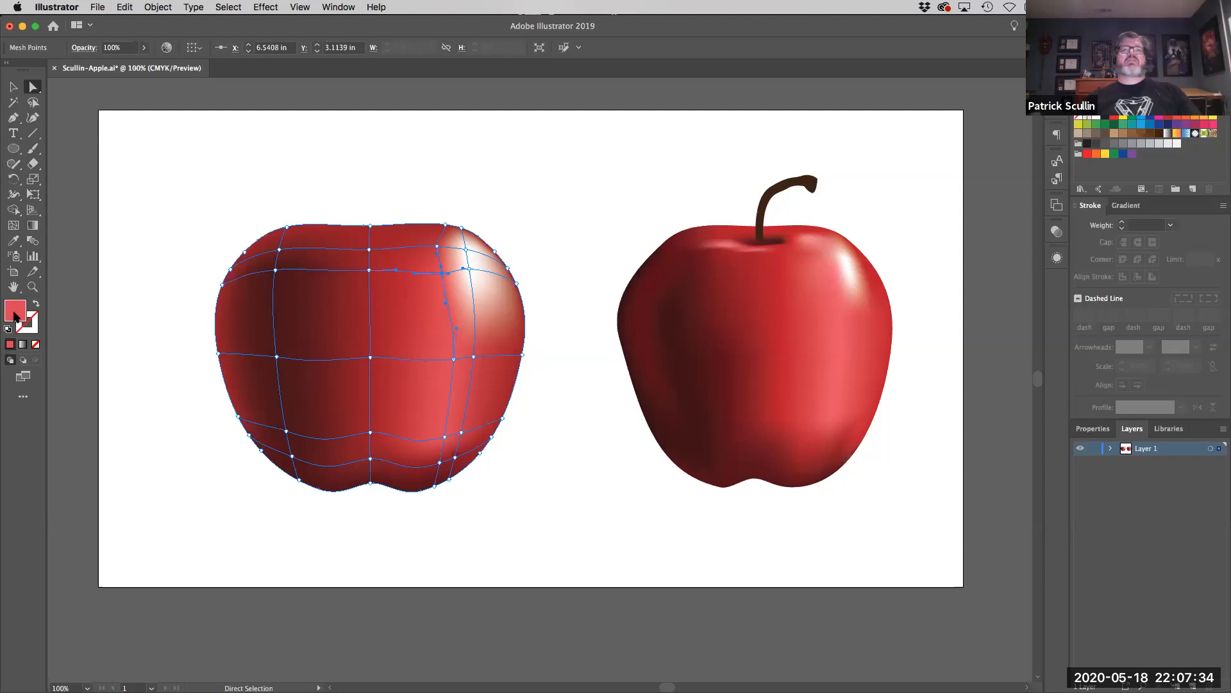
pyautogui.moveTo(798, 202); pyautogui.dragTo(781, 194)
pyautogui.click(998, 165)
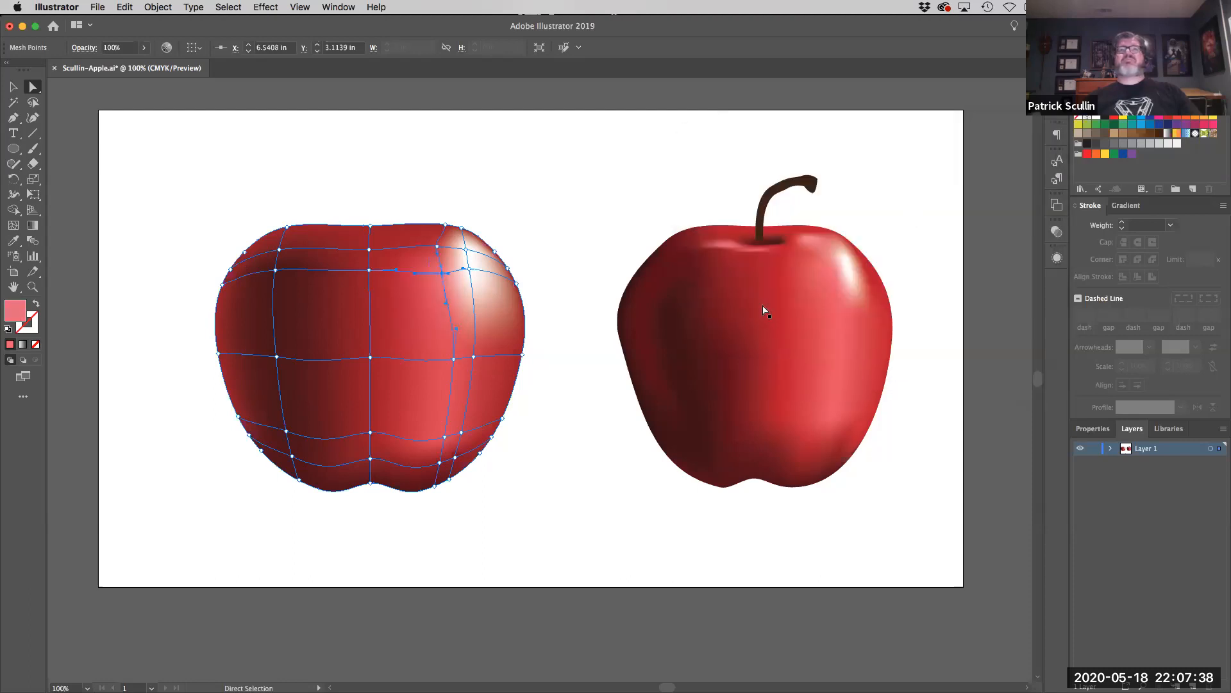
pyautogui.press('super+shift+a')
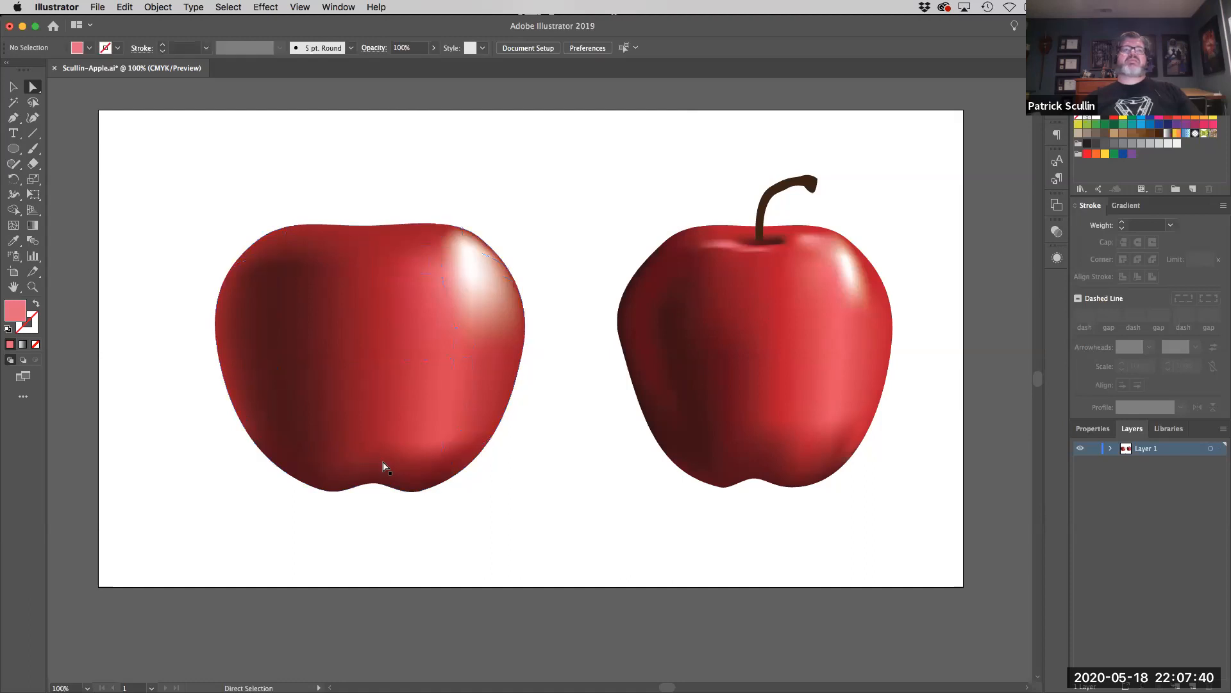
# - Raise the interior mesh points on the row above the notch, moving the right-hand ones slightly to reshape the bottom shading
pyautogui.click(353, 423)
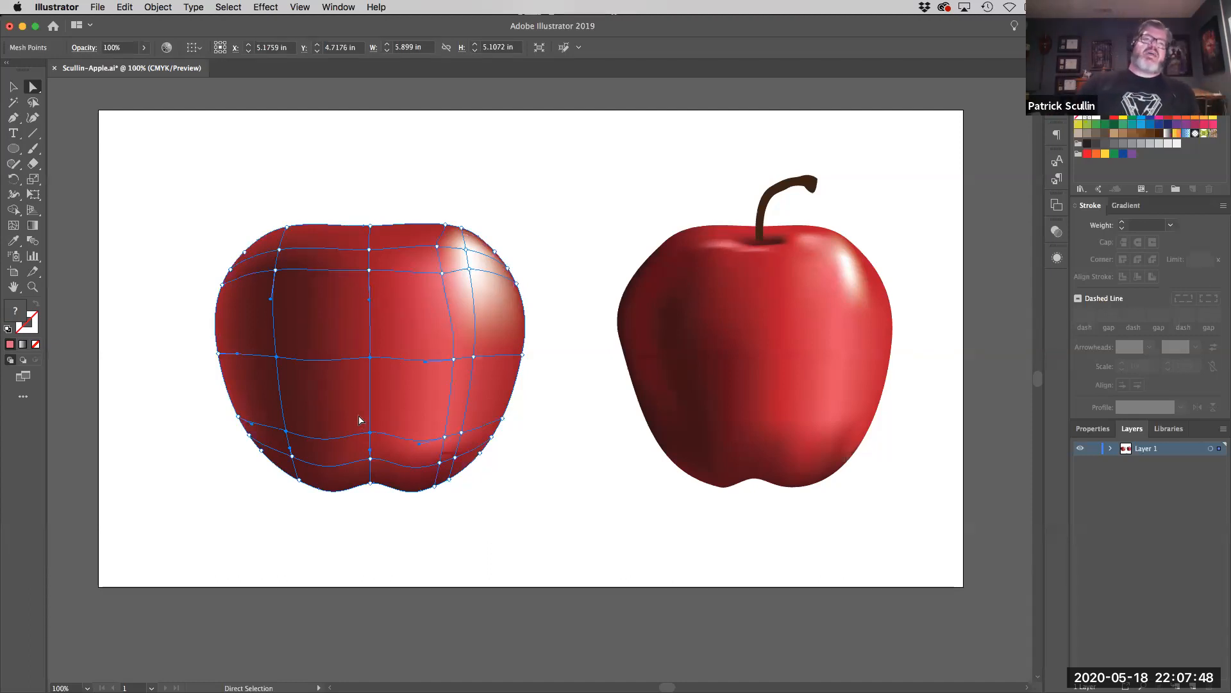
pyautogui.moveTo(370, 434); pyautogui.dragTo(370, 418)
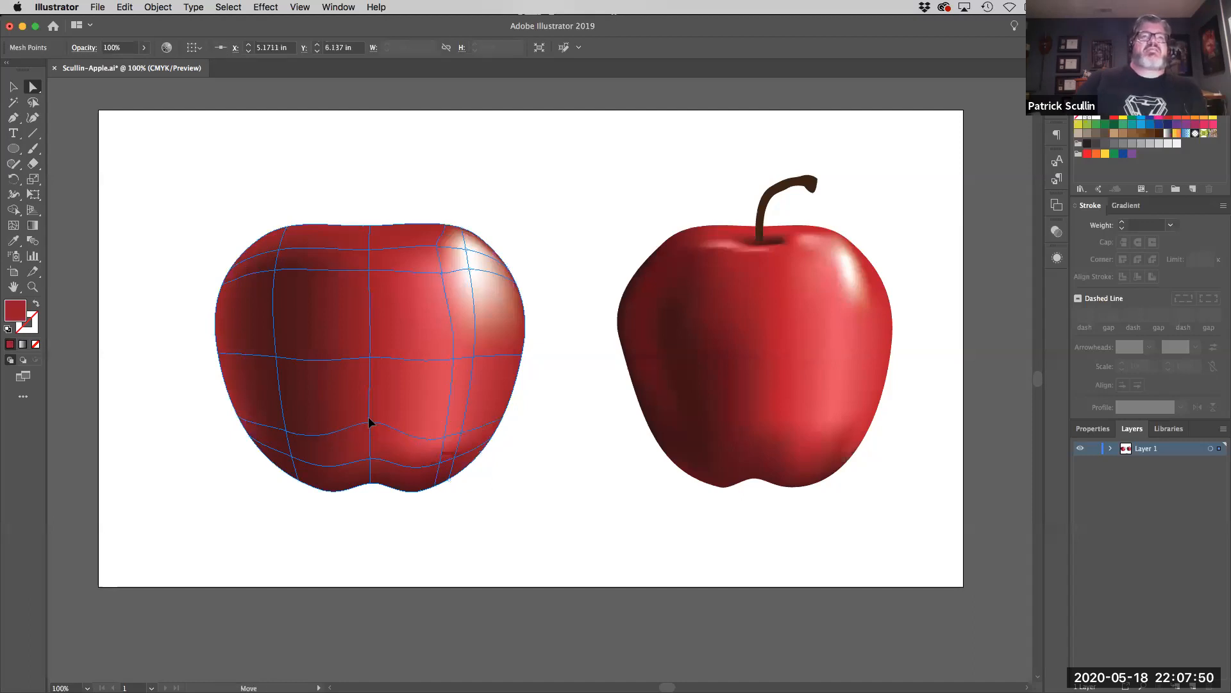
pyautogui.click(284, 431)
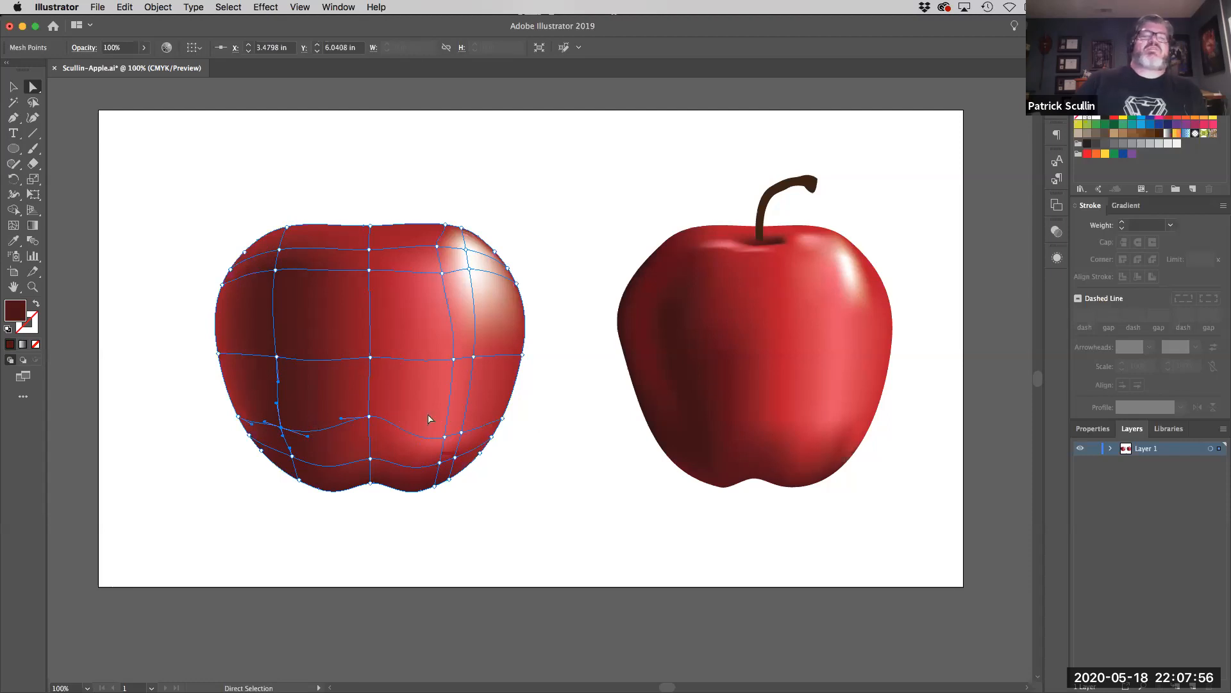
pyautogui.click(560, 428)
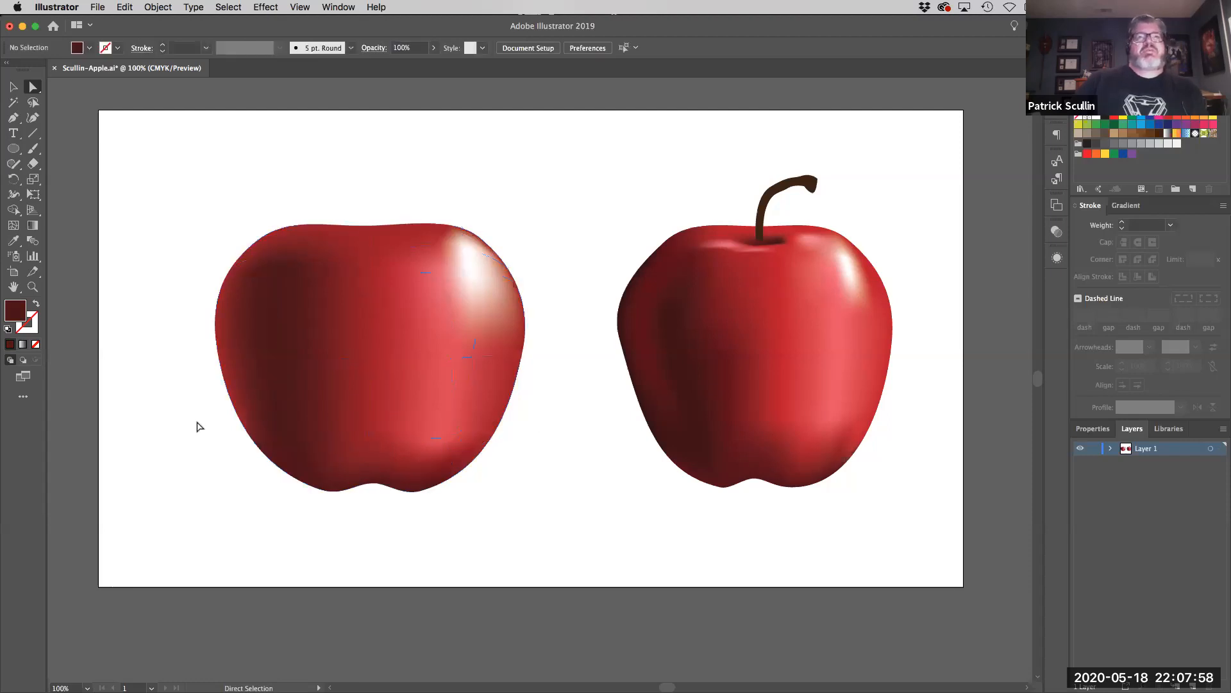
pyautogui.click(448, 442)
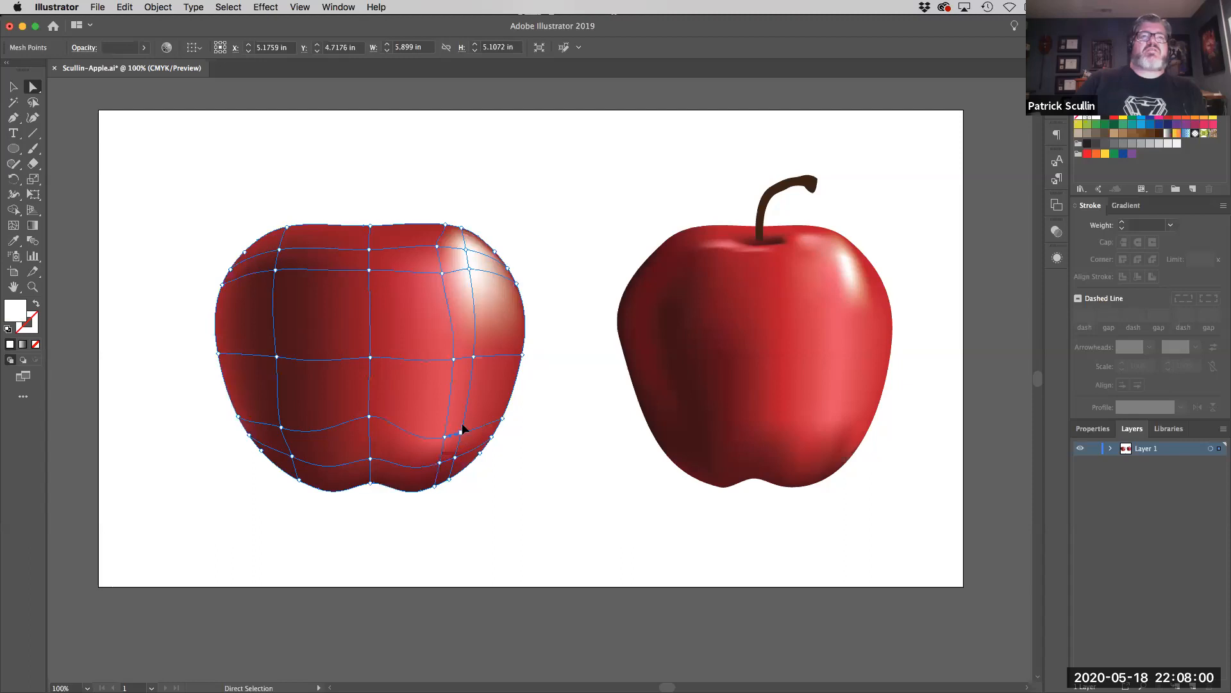
pyautogui.moveTo(464, 417); pyautogui.dragTo(442, 425)
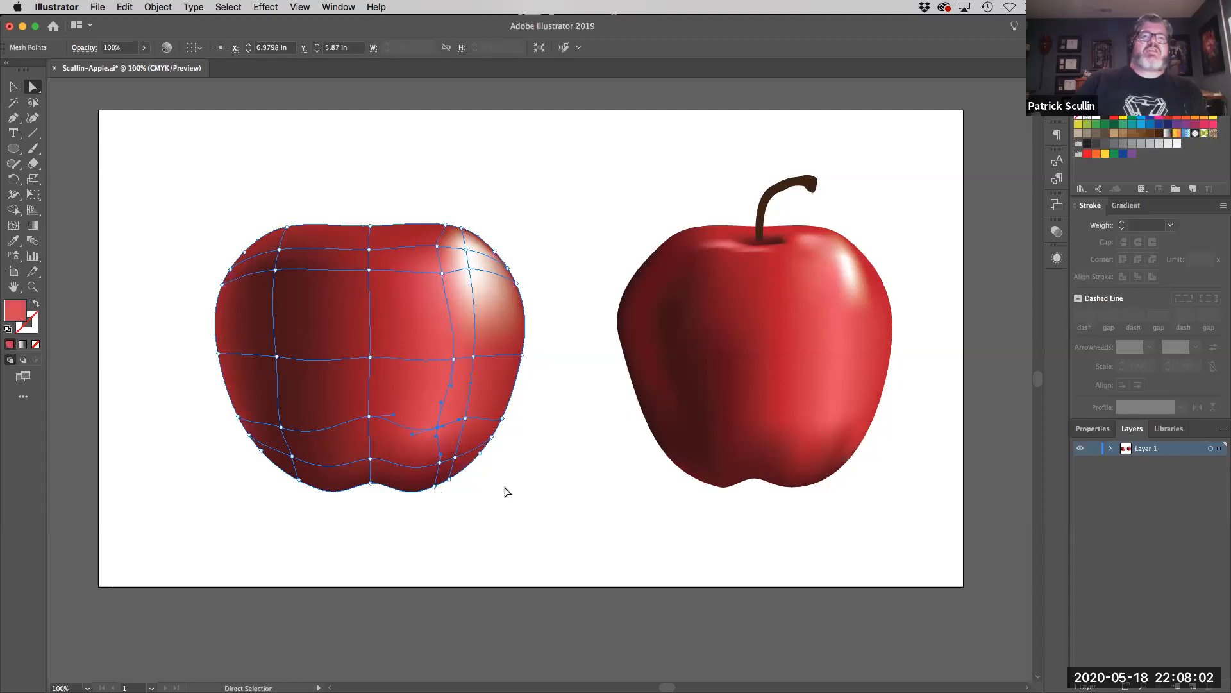
pyautogui.click(504, 487)
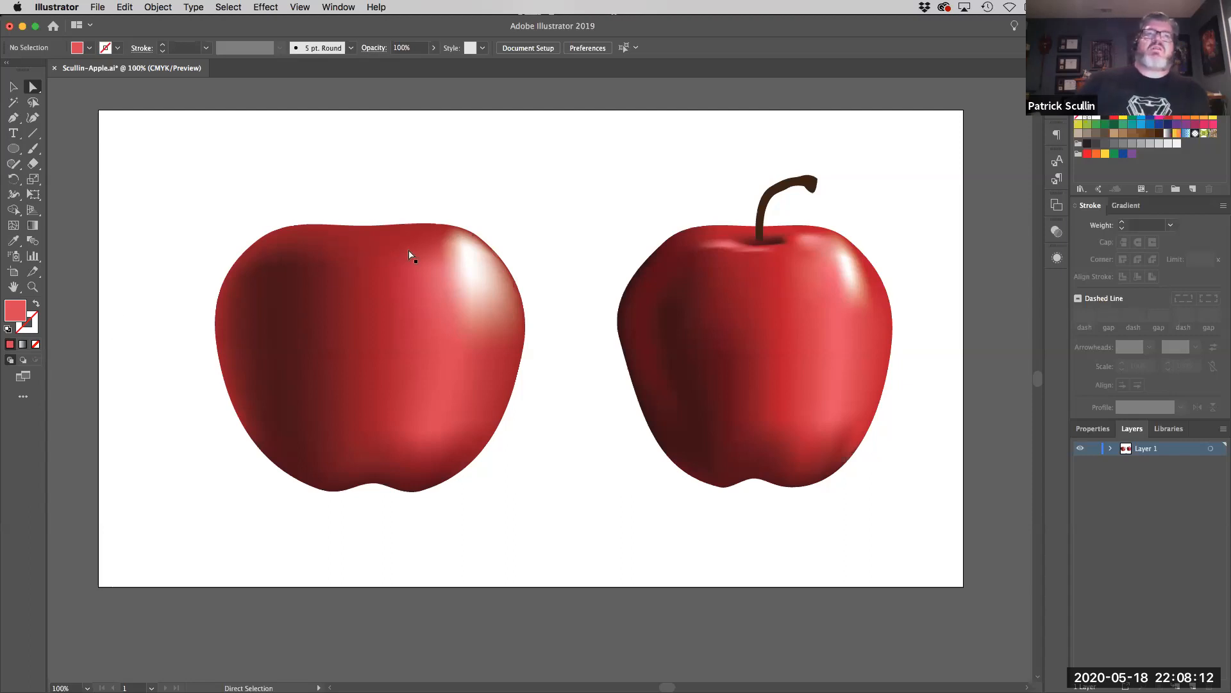
# - Deselect the apple mesh and set the current fill to very dark red 2D0508
pyautogui.click(380, 250)
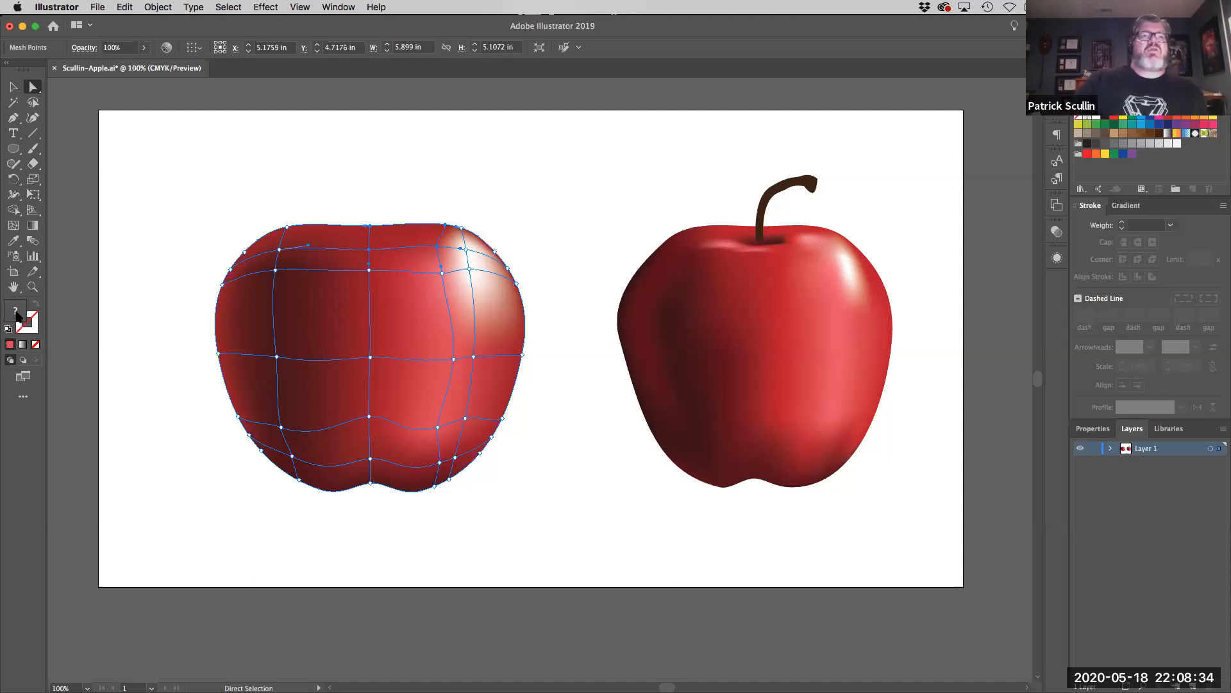
pyautogui.press('v')
pyautogui.click(122, 258)
pyautogui.doubleClick(15, 310)
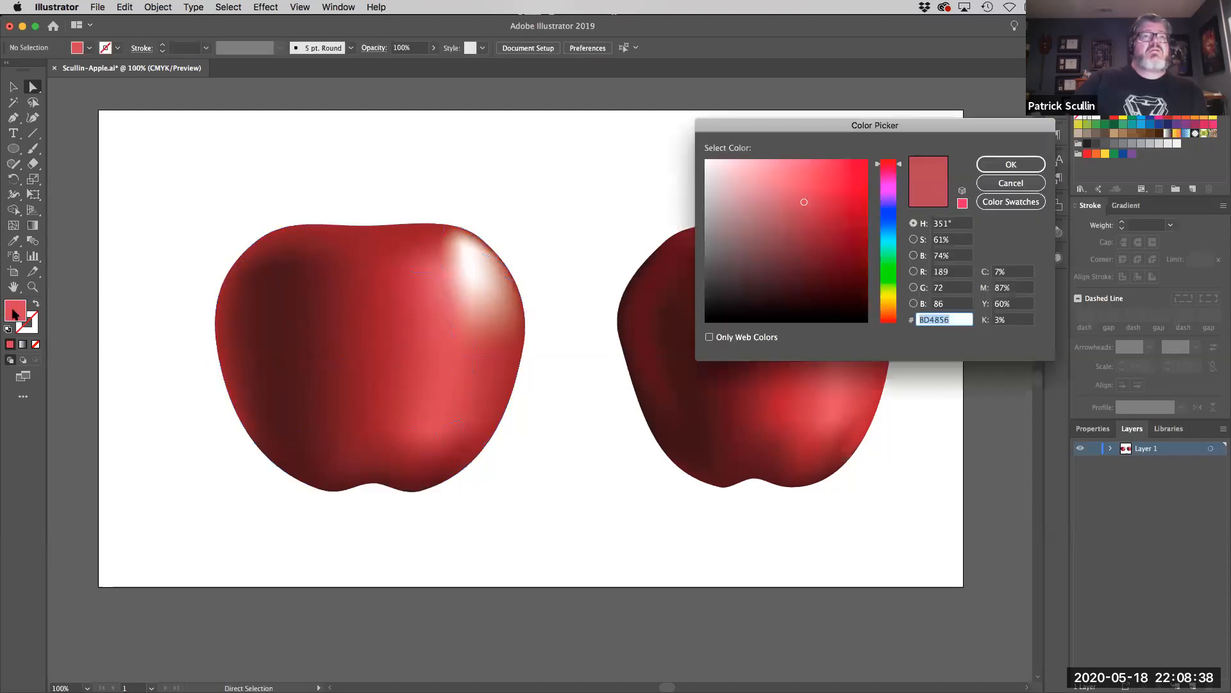
pyautogui.moveTo(842, 289); pyautogui.dragTo(851, 293)
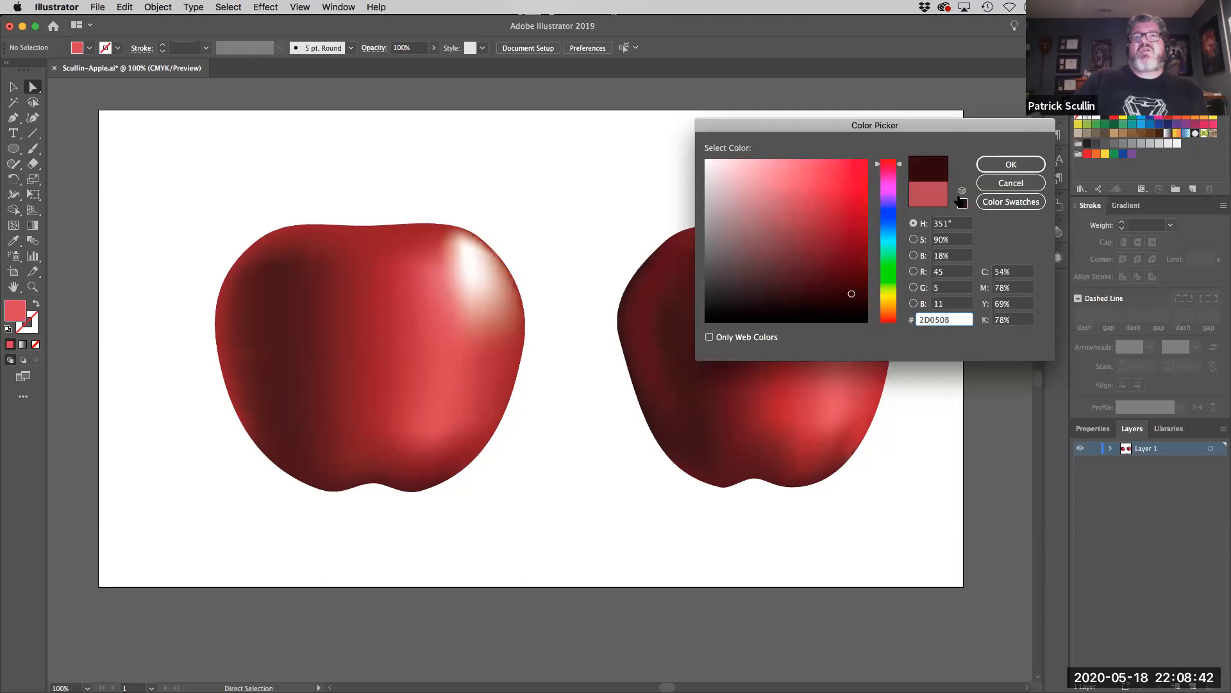
pyautogui.click(1011, 165)
# - Reselect the apple mesh and add a horizontal mesh line through the centre column just below the top edge
pyautogui.press('super')
pyautogui.keyDown('super'); pyautogui.click(377, 244); pyautogui.keyUp('super')
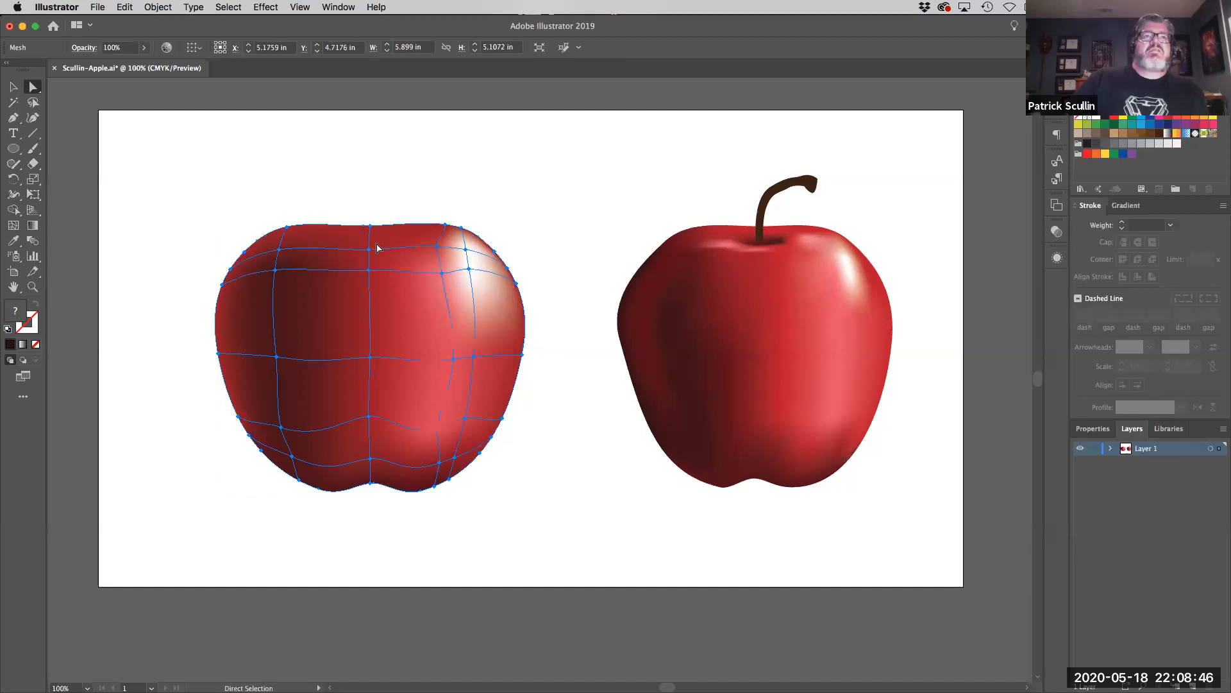
pyautogui.click(13, 225)
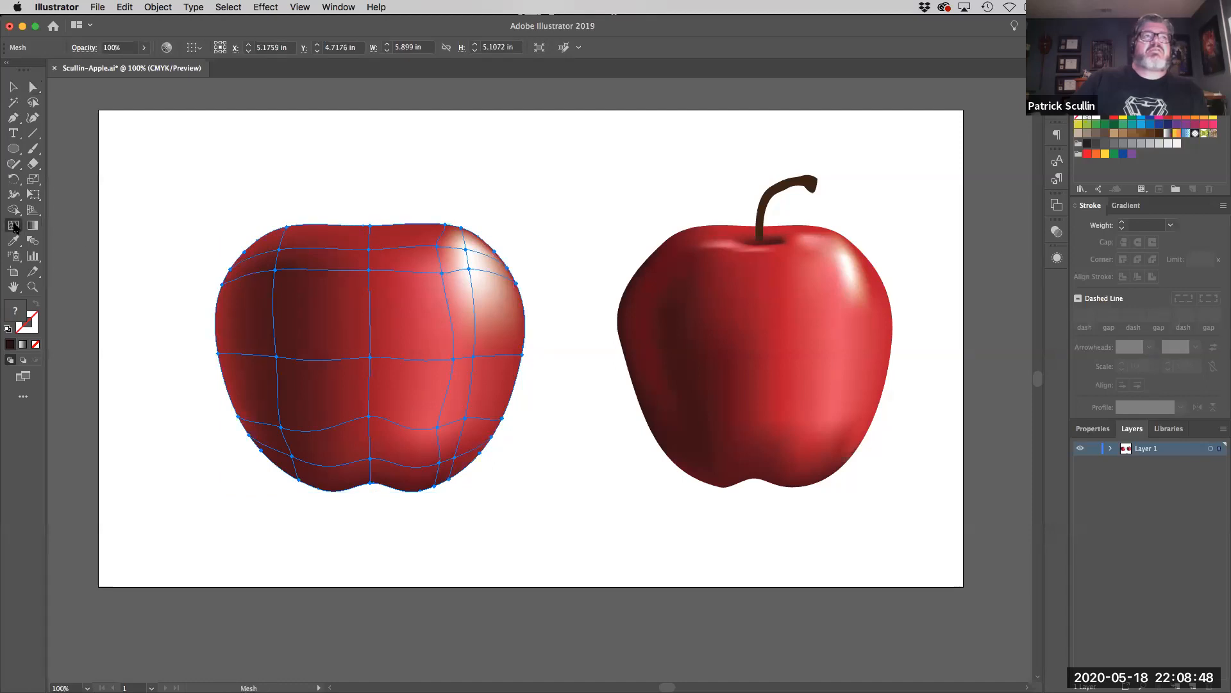
pyautogui.click(372, 239)
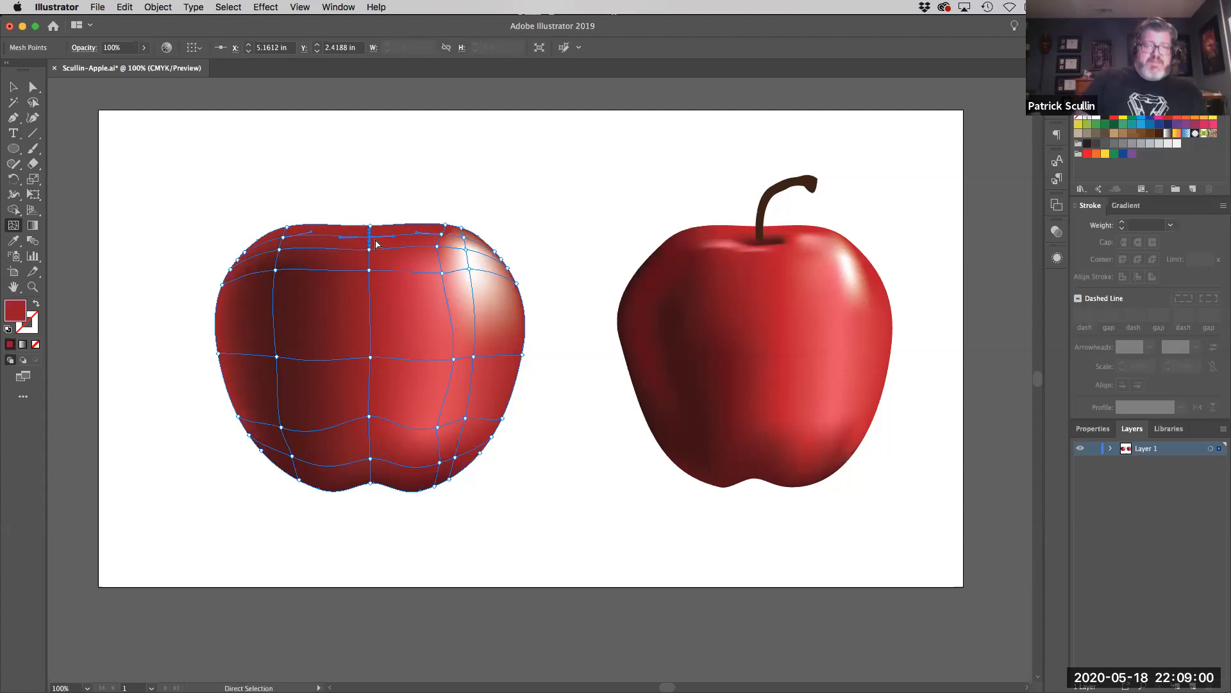
# - Add two more horizontal mesh lines through the centre column, one just above and one just below the new top line
pyautogui.press('super+equal')
pyautogui.press('super+equal')
pyautogui.press('super+equal')
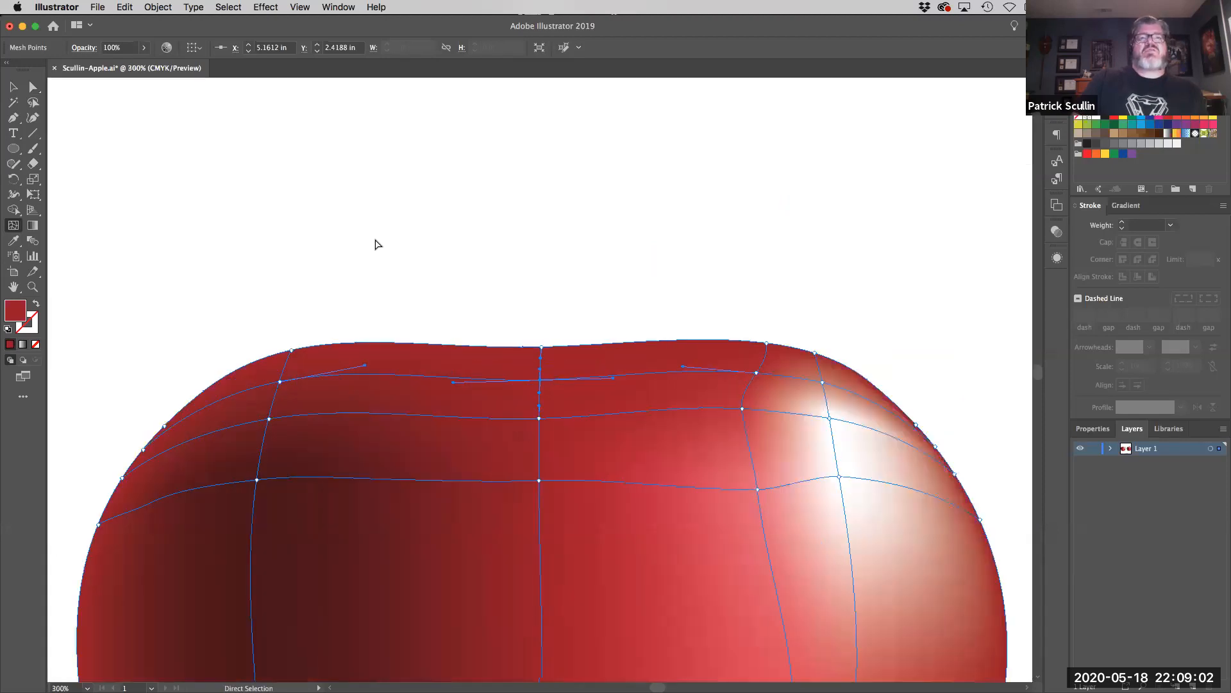
pyautogui.moveTo(577, 404); pyautogui.dragTo(530, 284)
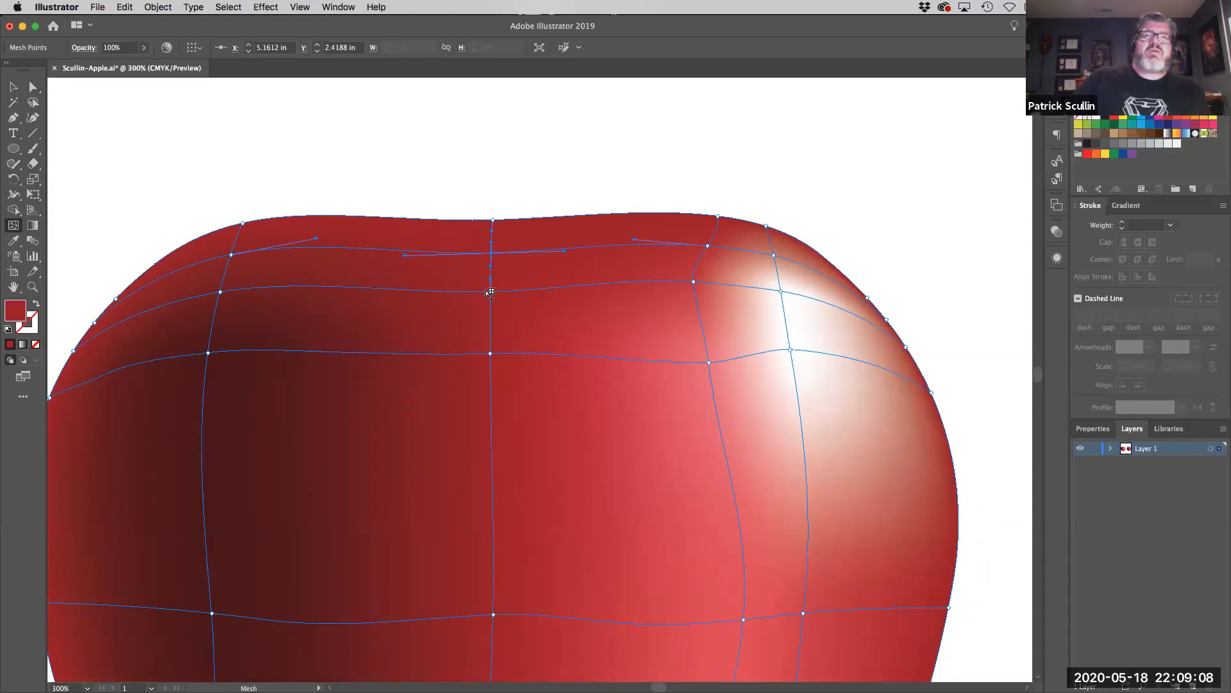
pyautogui.click(492, 239)
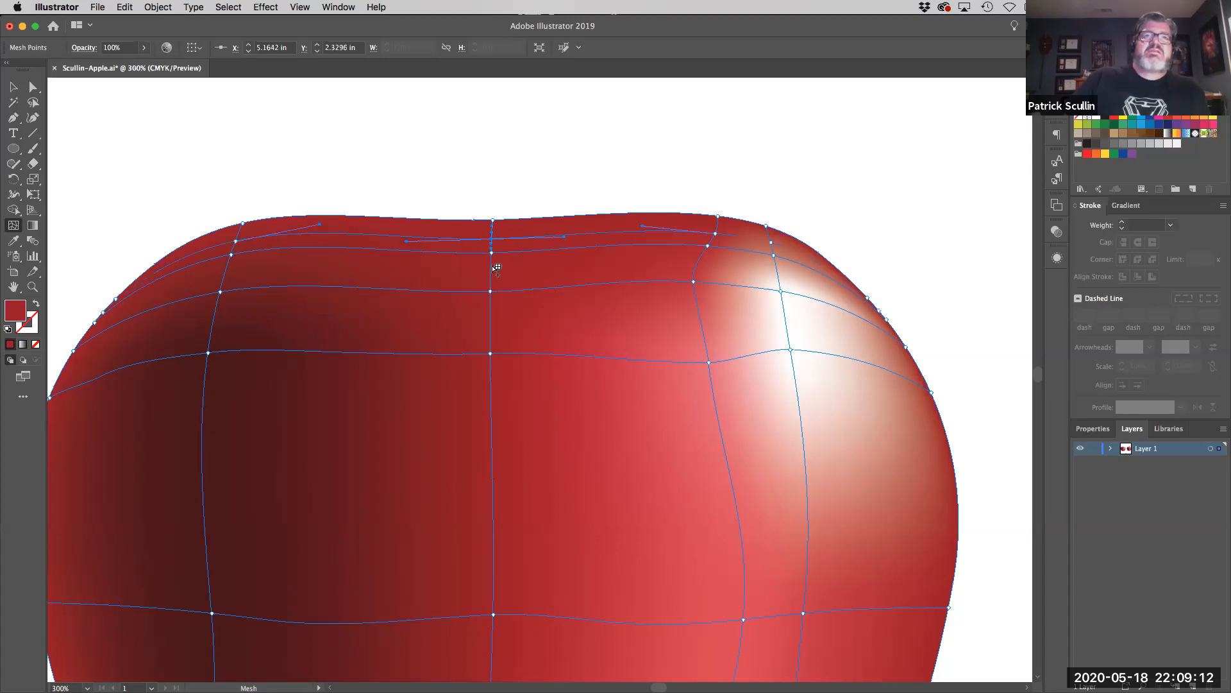
pyautogui.click(493, 268)
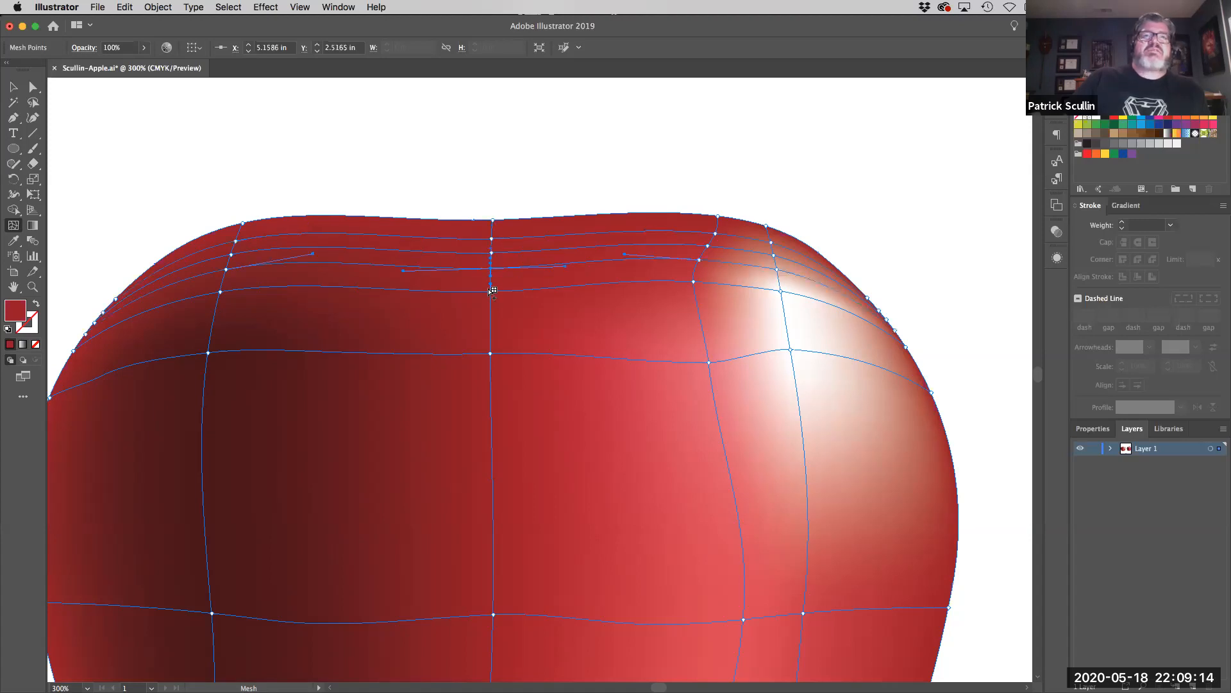
# - Add one vertical mesh line on each side of the centre column, placed on the second horizontal line below the apple's top edge
pyautogui.click(34, 88)
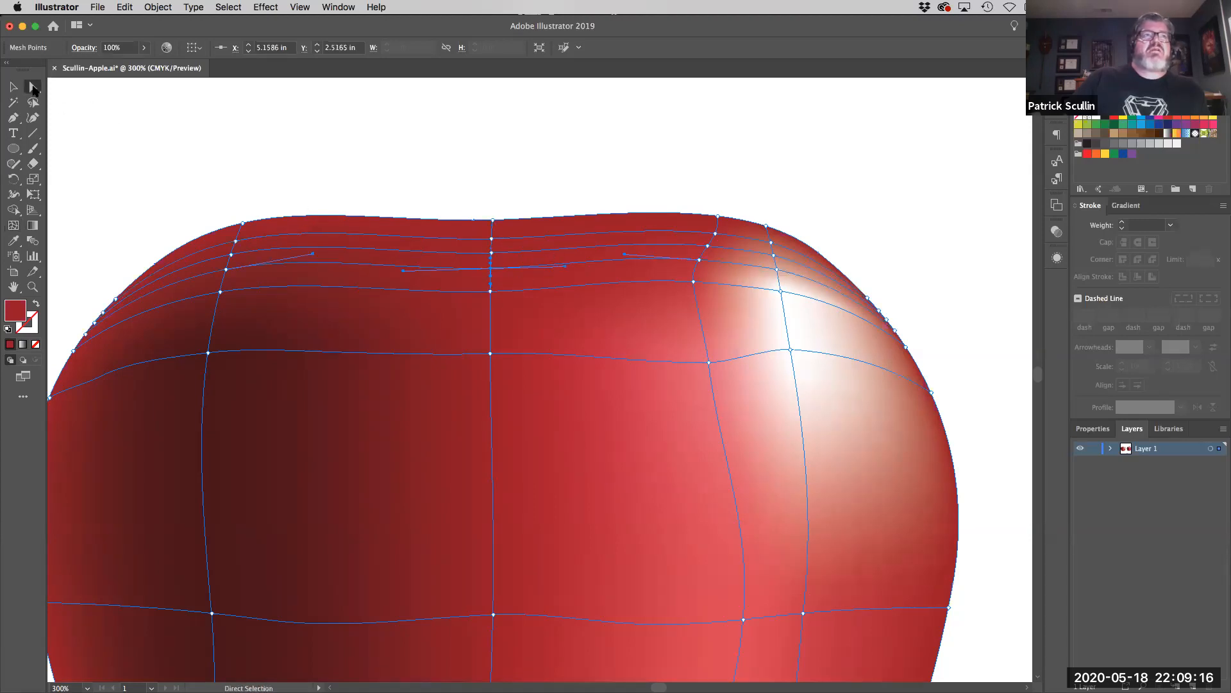
pyautogui.moveTo(491, 268); pyautogui.dragTo(491, 256)
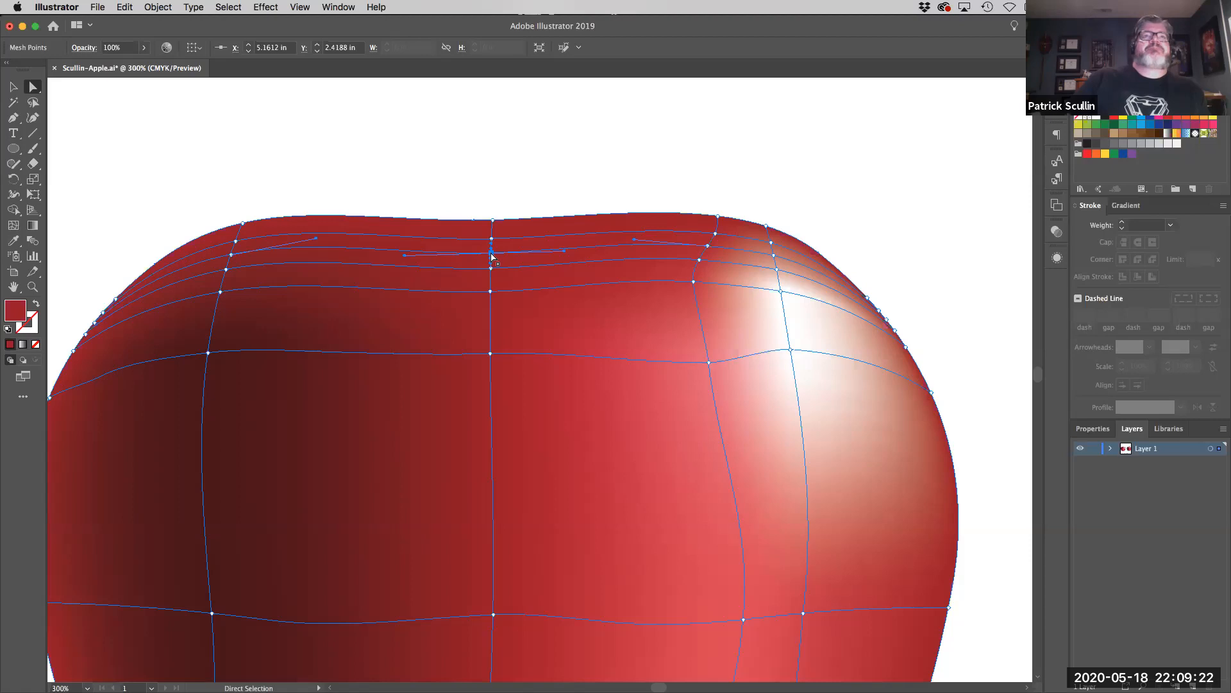
pyautogui.click(13, 225)
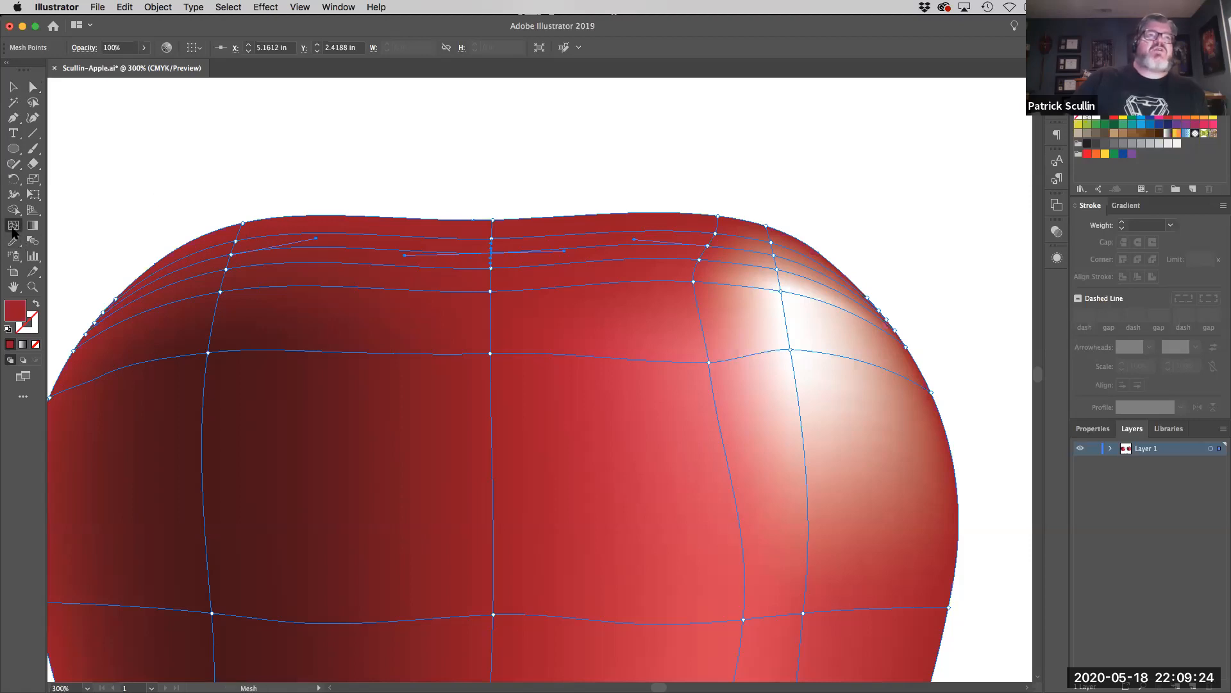
pyautogui.click(363, 249)
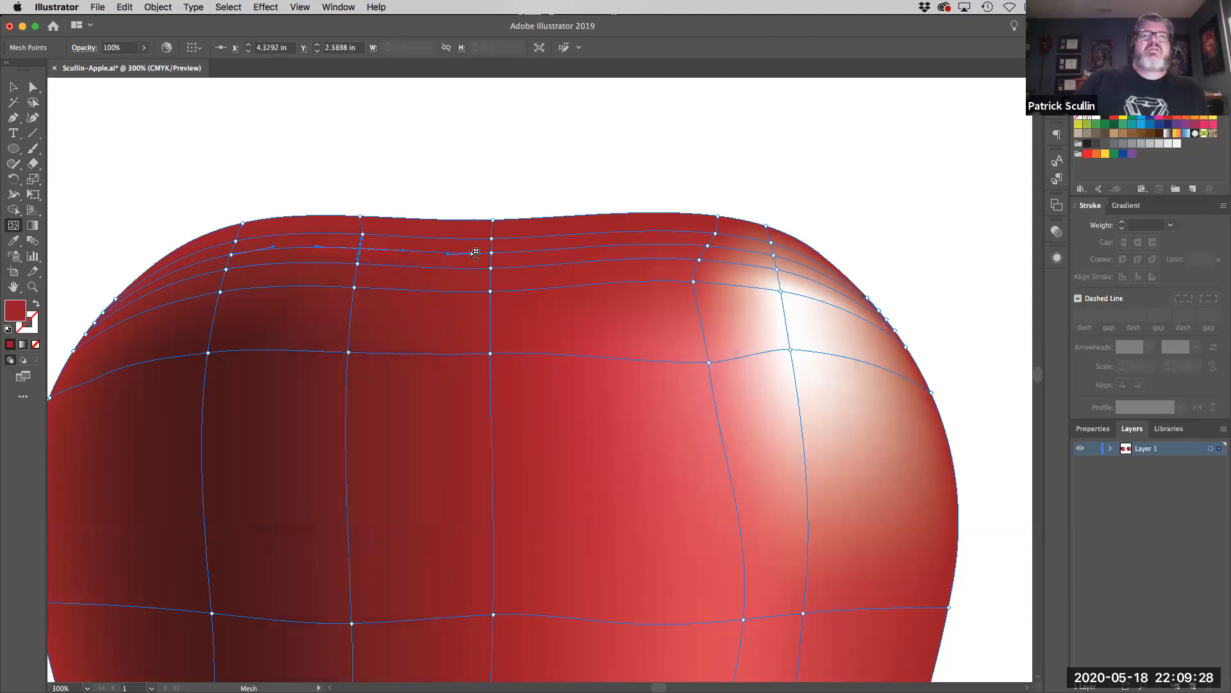
pyautogui.click(607, 248)
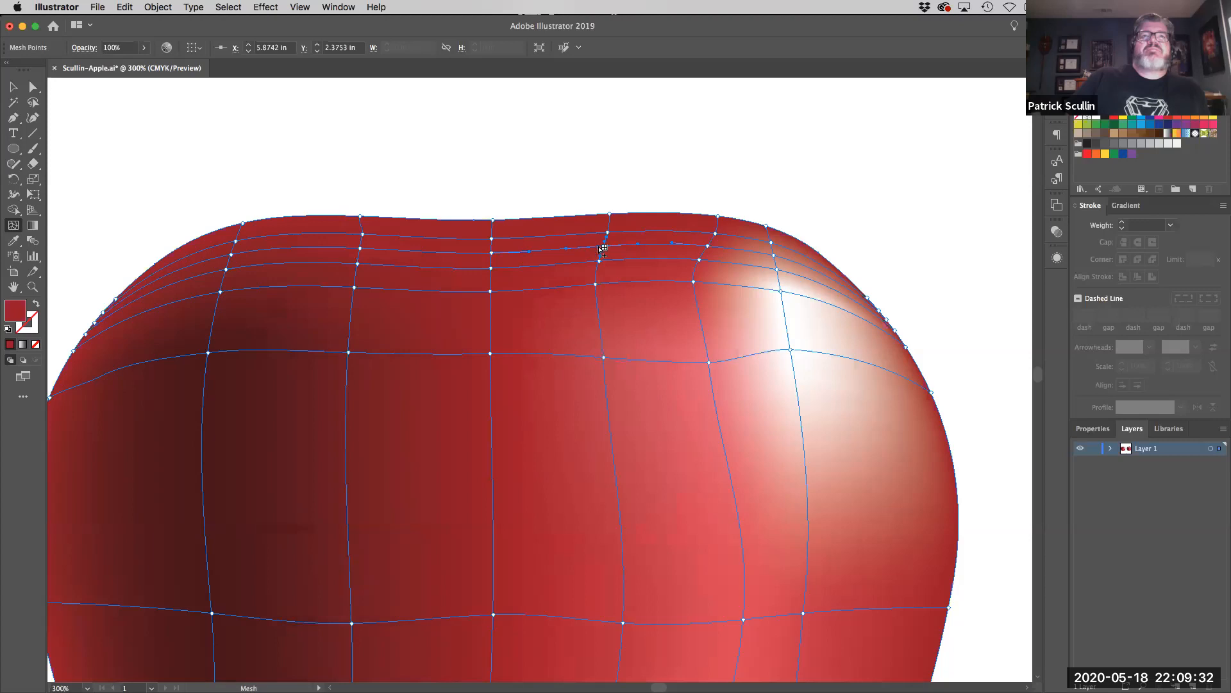
# - Fill the centre mesh point on the second line below the top edge with near-black red 140104
pyautogui.click(34, 88)
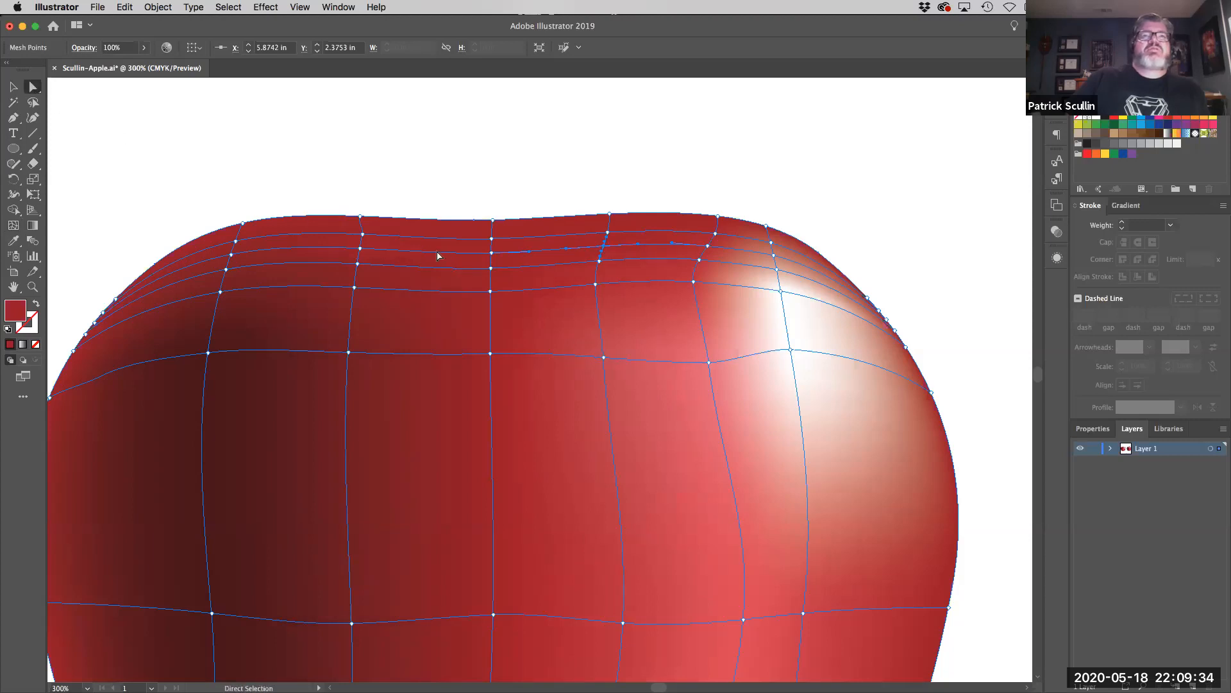
pyautogui.click(491, 253)
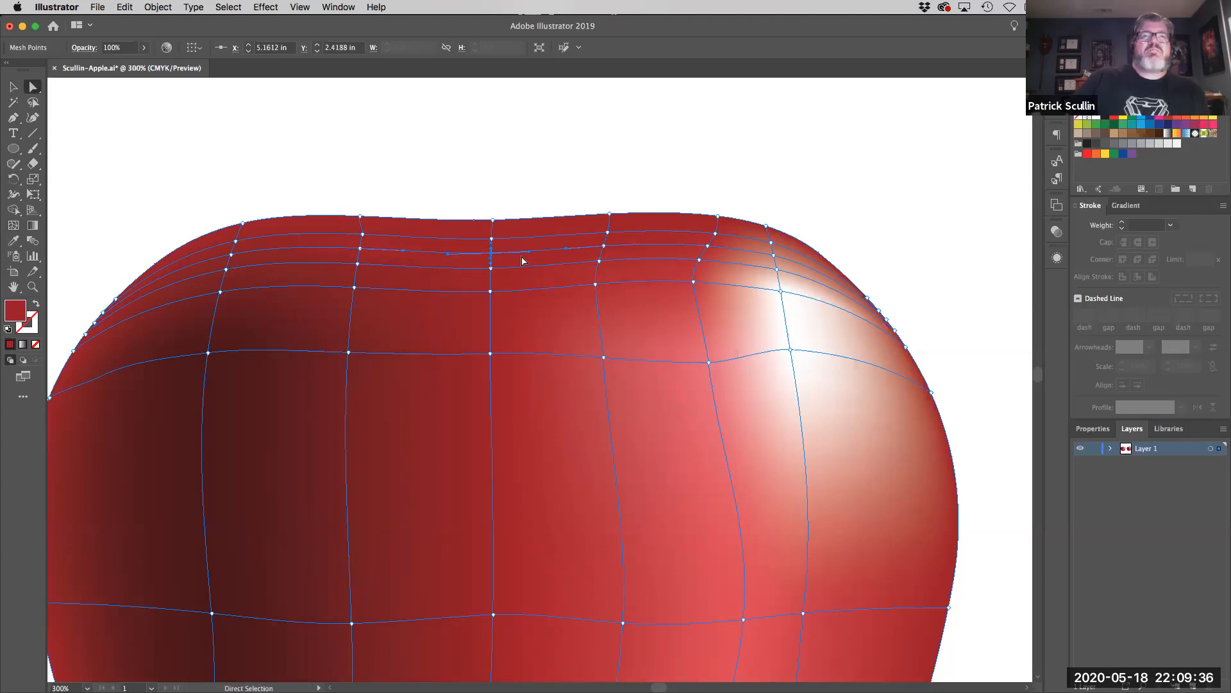
pyautogui.doubleClick(17, 316)
pyautogui.click(857, 310)
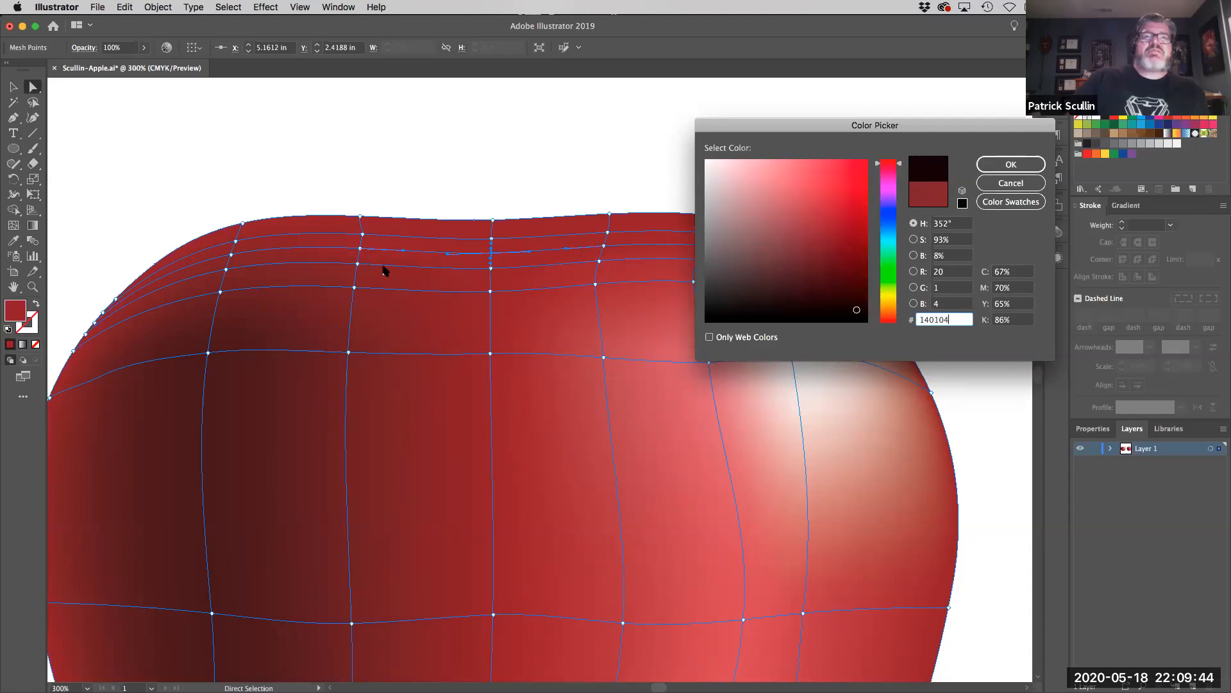
pyautogui.click(1011, 166)
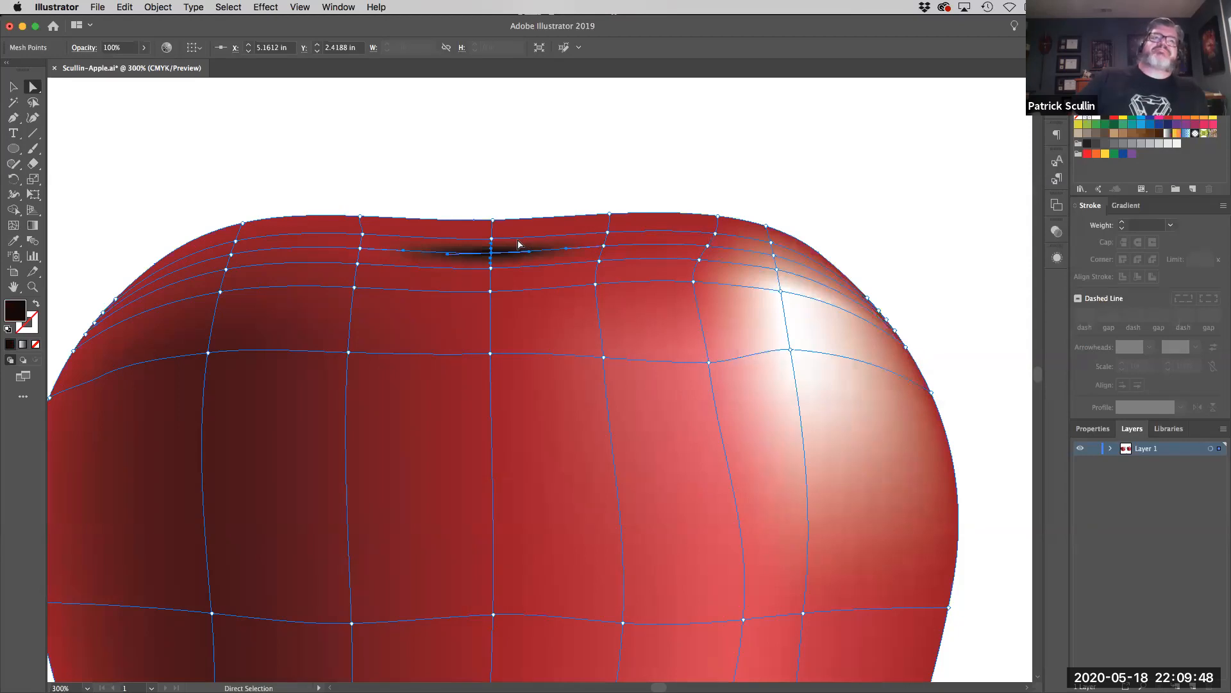
# - Lighten the dark centre mesh point's fill to a slightly brighter very dark red
pyautogui.doubleClick(16, 310)
pyautogui.moveTo(859, 311); pyautogui.dragTo(864, 297)
pyautogui.click(1007, 165)
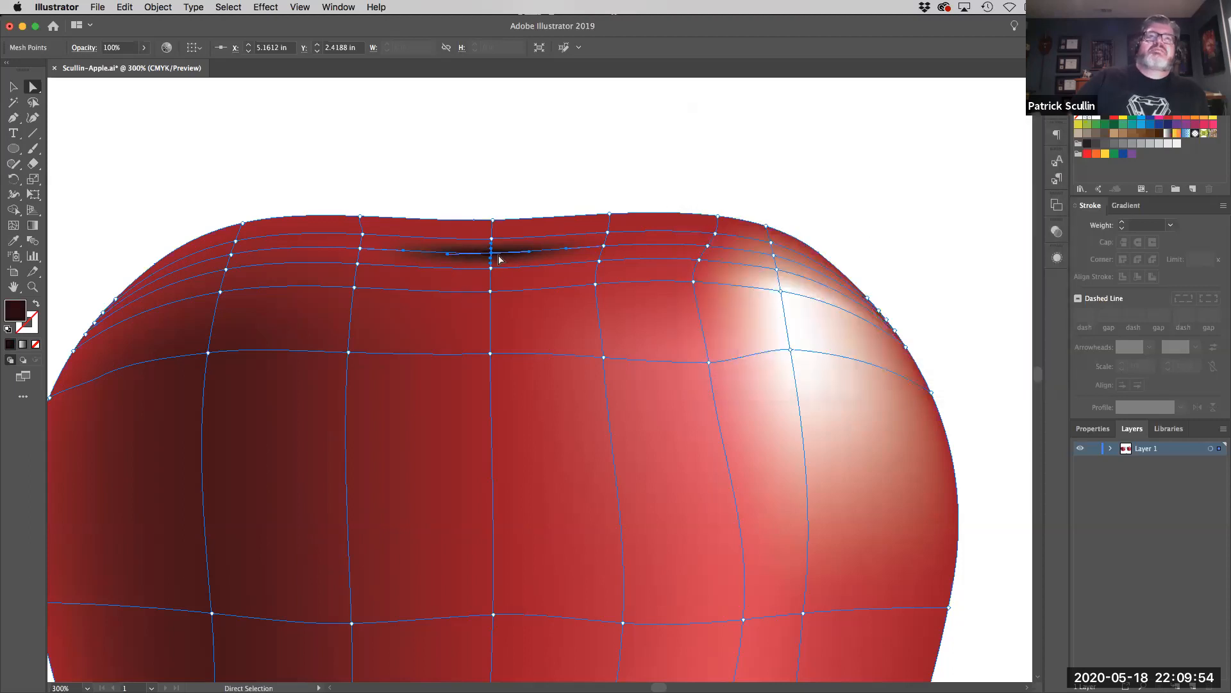
# - Adjust the height of the centre mesh point just below the dark spot, moving it slightly downward
pyautogui.click(492, 269)
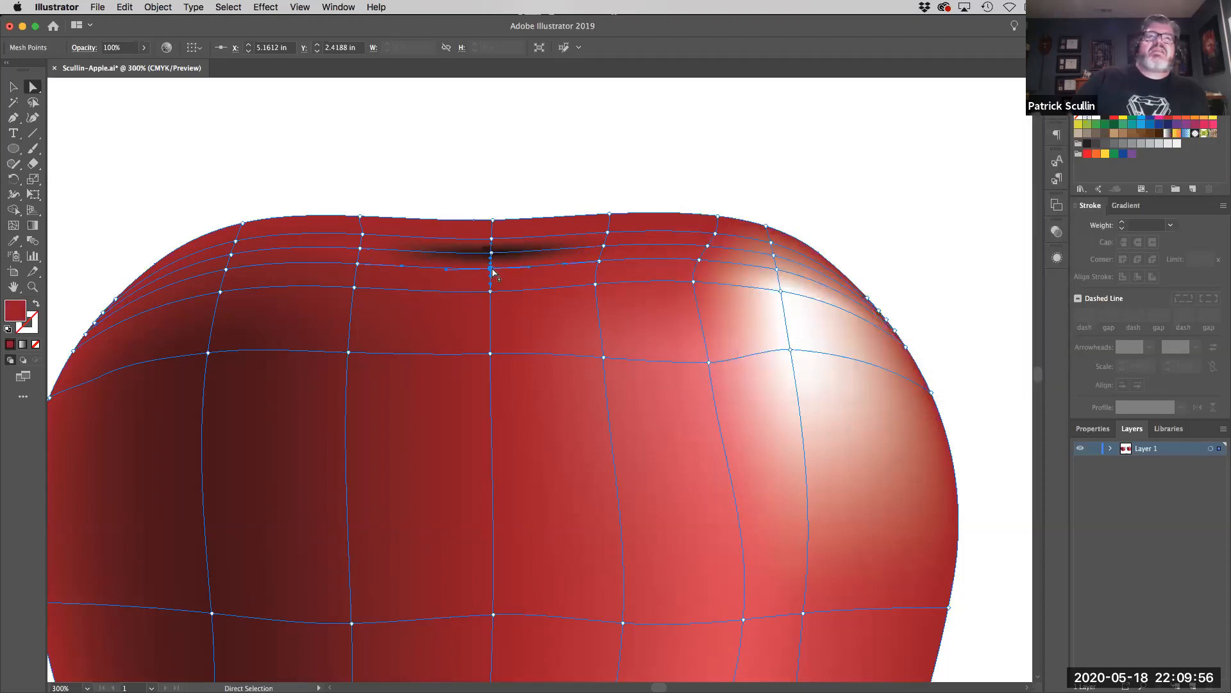
pyautogui.moveTo(491, 269); pyautogui.dragTo(491, 265)
pyautogui.click(521, 168)
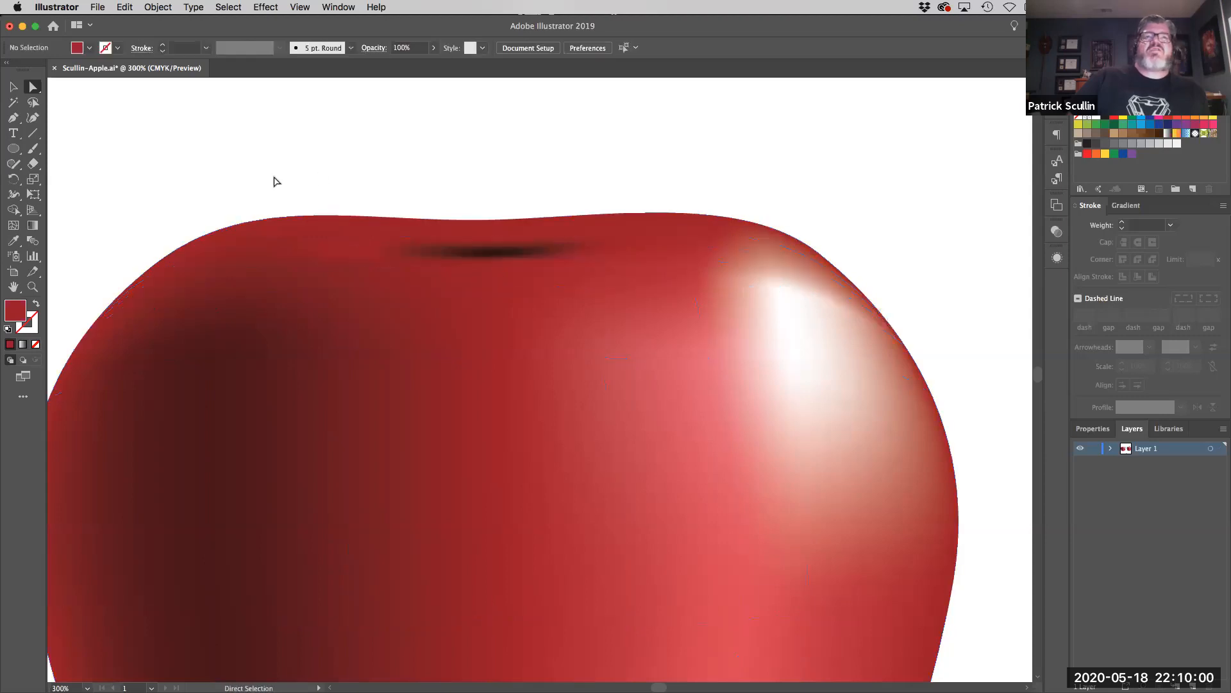
pyautogui.click(491, 269)
pyautogui.click(491, 263)
pyautogui.moveTo(491, 263); pyautogui.dragTo(487, 281)
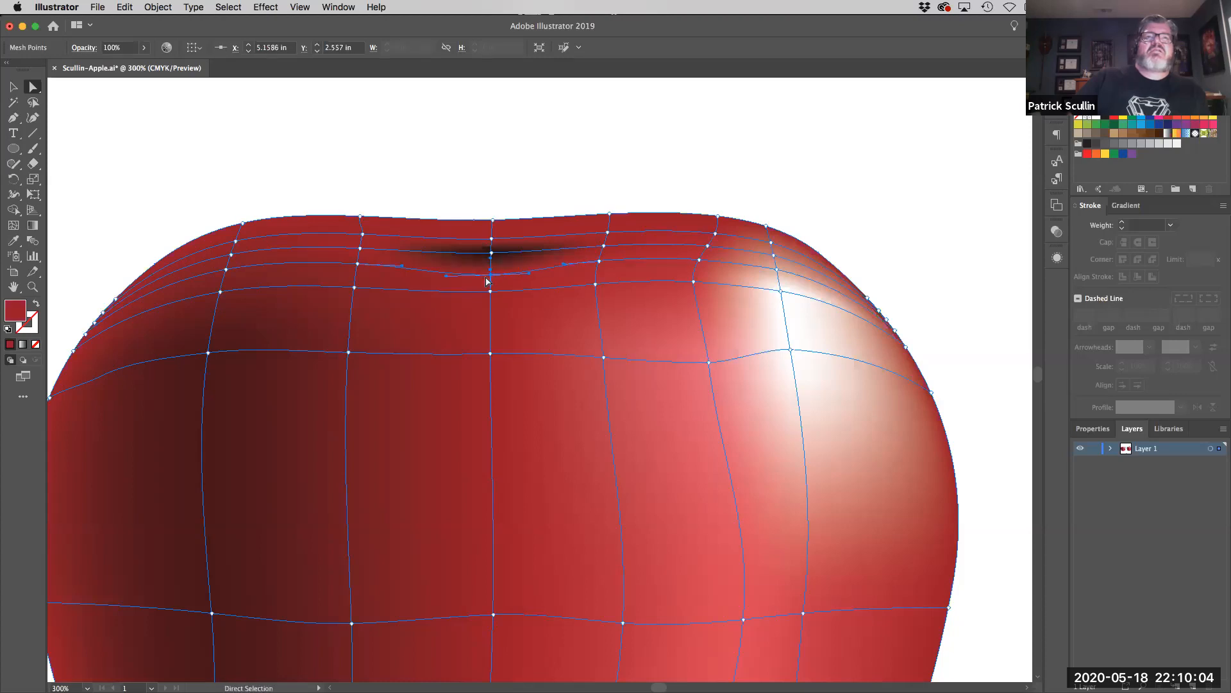
# - Lower the dark centre point slightly and pull the neighbouring mesh points on both sides outward to widen the stem hollow
pyautogui.moveTo(360, 249)
pyautogui.mouseDown()
pyautogui.moveTo(341, 248)
pyautogui.moveTo(346, 266)
pyautogui.mouseUp()
pyautogui.moveTo(492, 275); pyautogui.dragTo(491, 259)
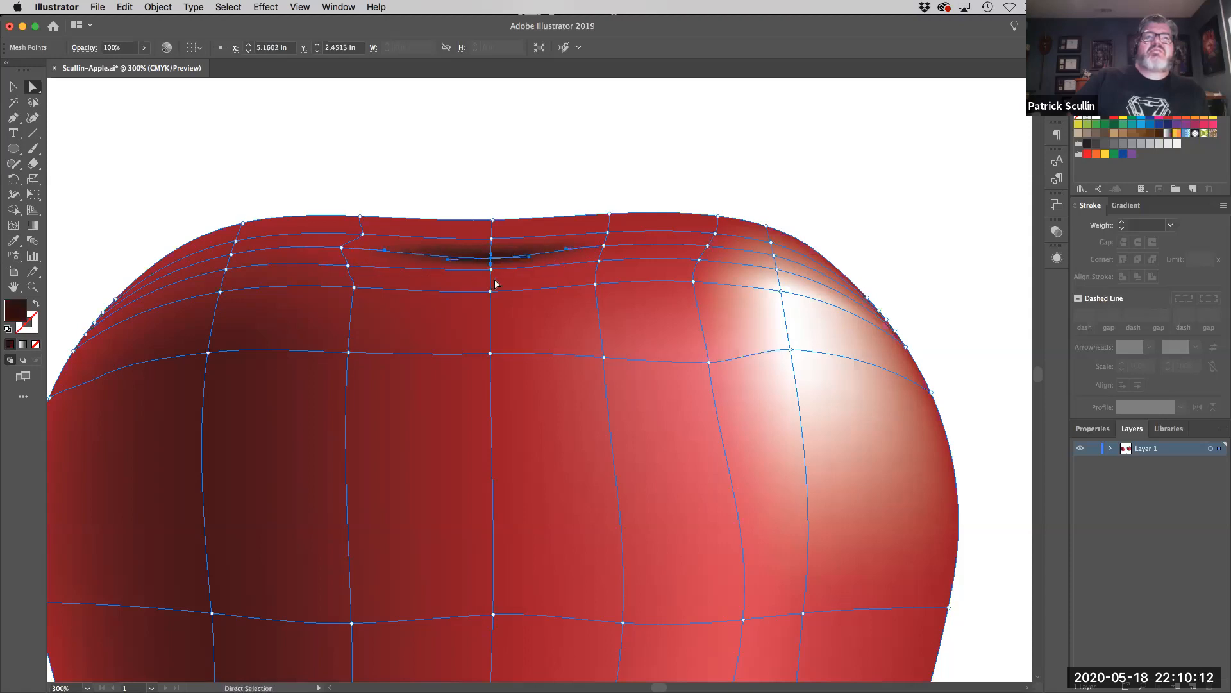
pyautogui.moveTo(603, 247); pyautogui.dragTo(630, 264)
pyautogui.click(618, 260)
pyautogui.moveTo(343, 248); pyautogui.dragTo(324, 245)
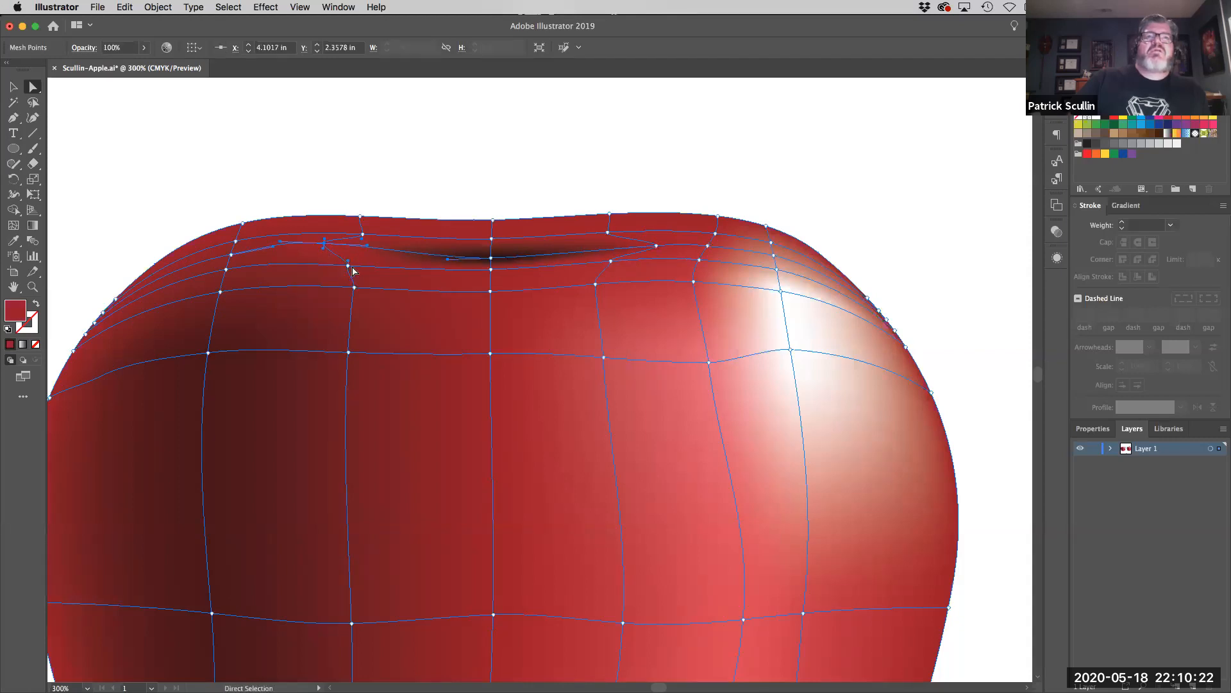
# - Select the mesh point below the hollow's left end and fill it with bright red C1172C
pyautogui.moveTo(347, 263); pyautogui.dragTo(352, 303)
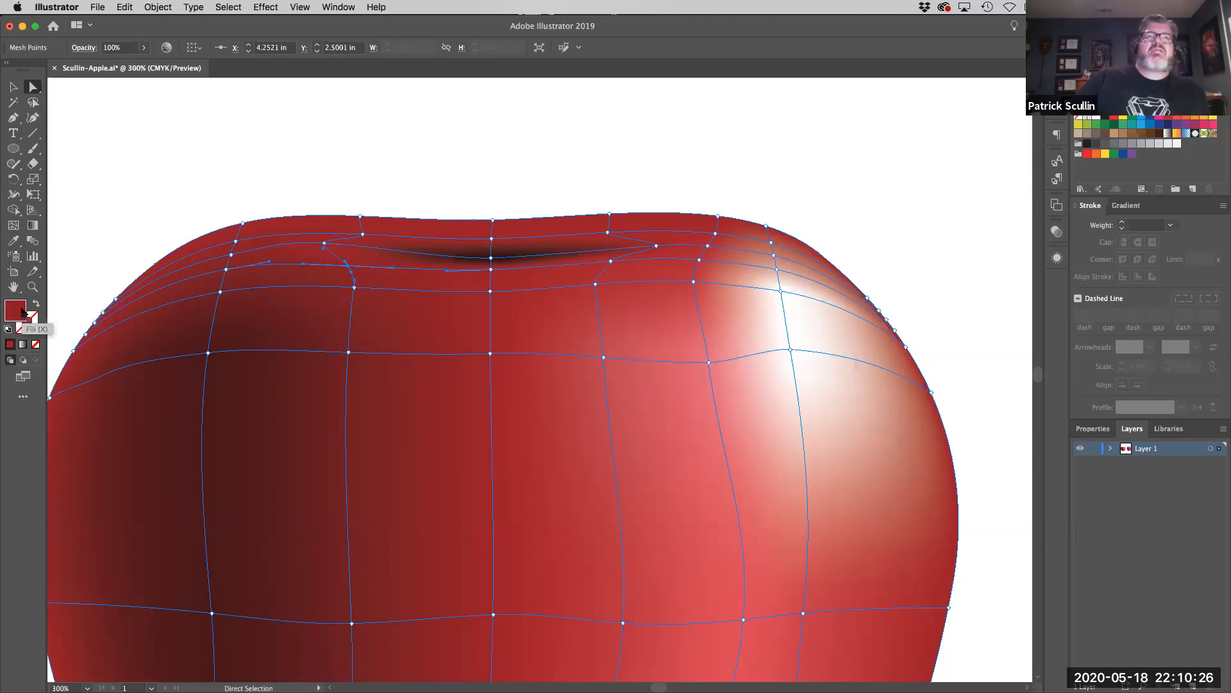
pyautogui.doubleClick(22, 312)
pyautogui.click(814, 221)
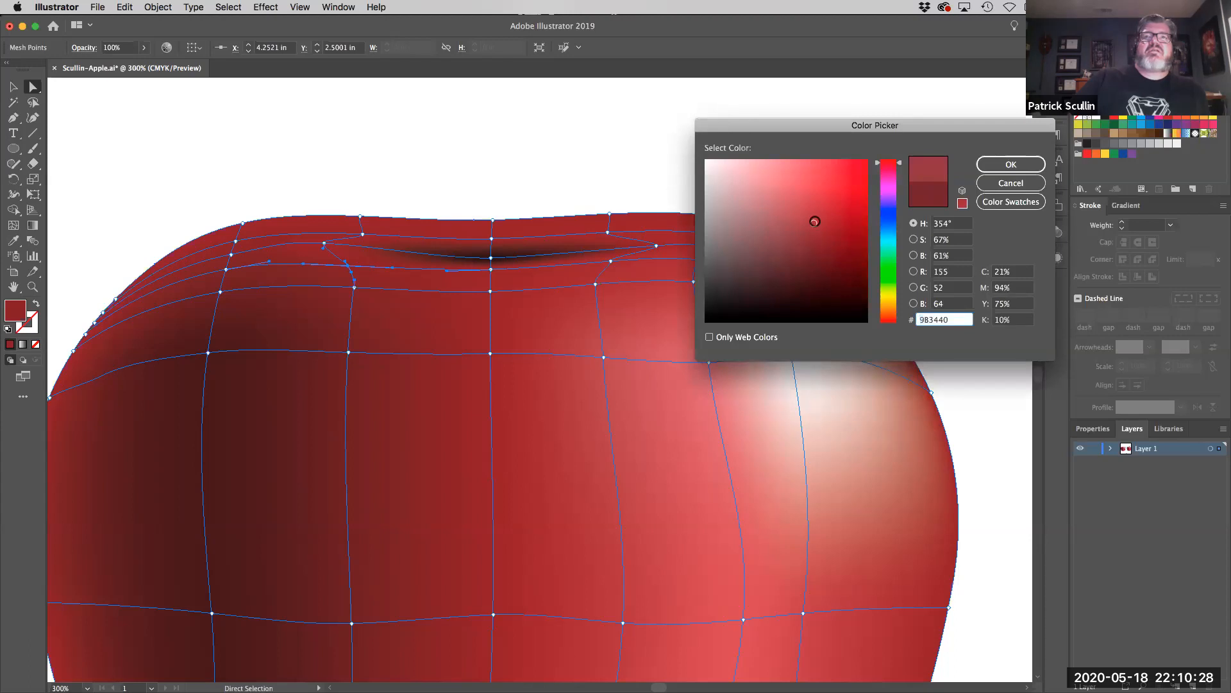
pyautogui.click(838, 200)
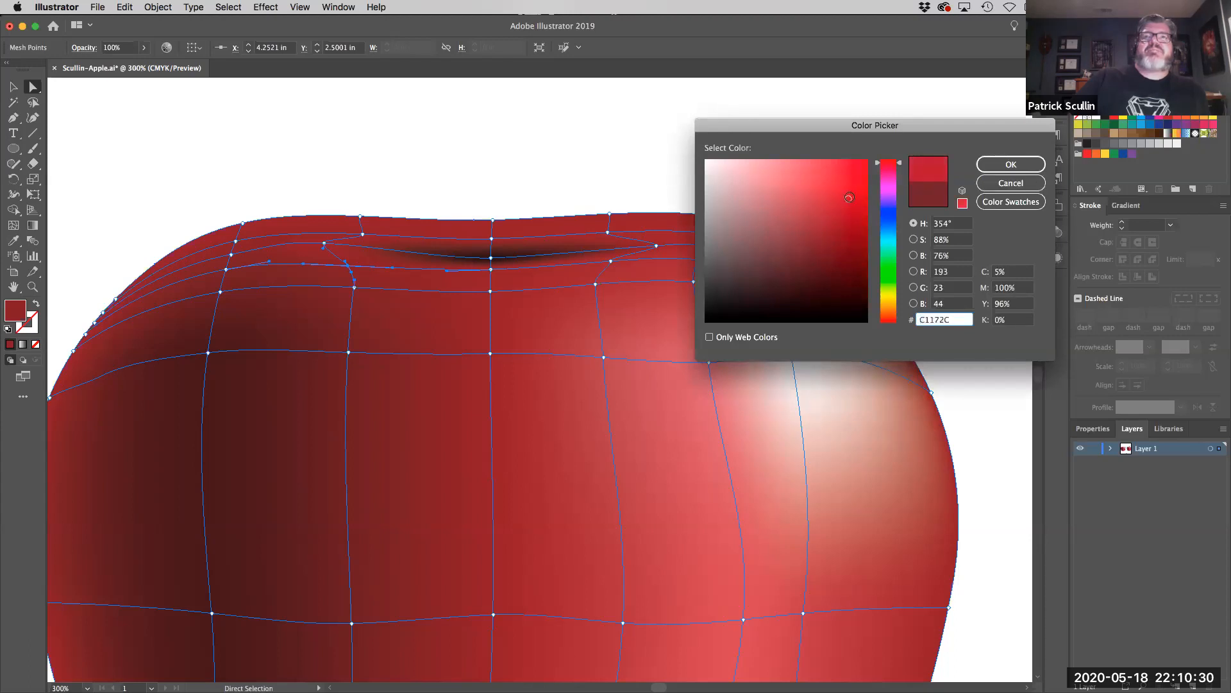
pyautogui.click(1011, 164)
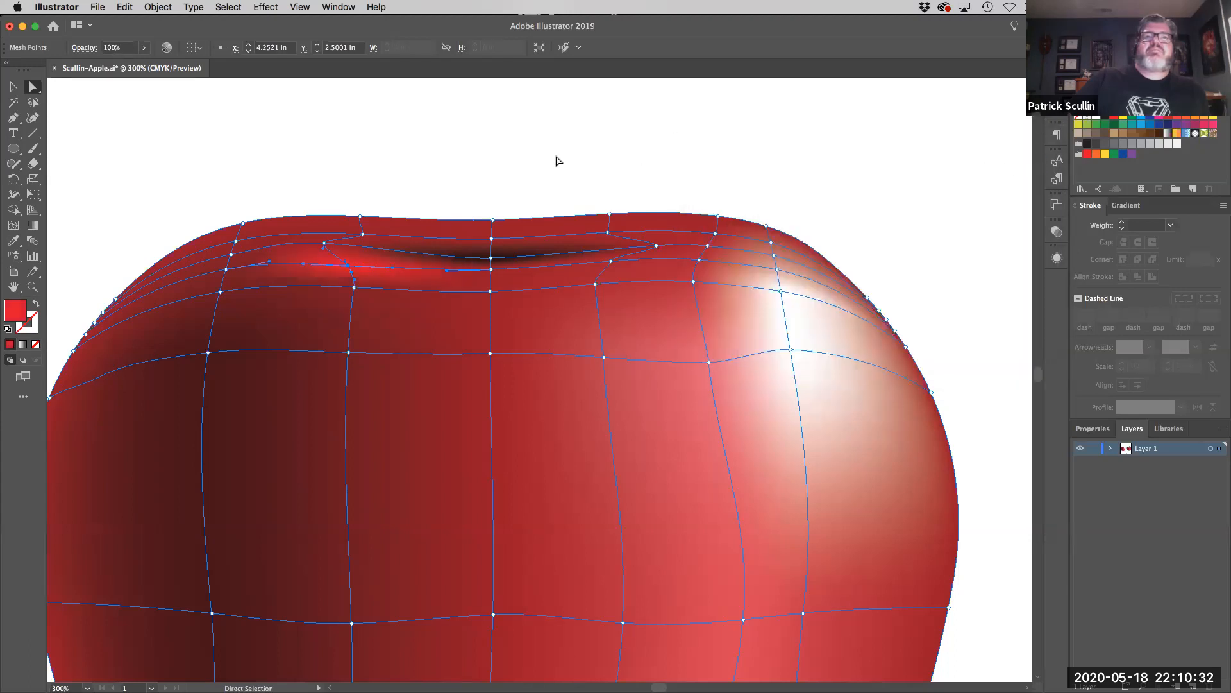
# - Change the fill of the mesh point below the hollow's left end to a lighter pinkish red and deselect the apple
pyautogui.doubleClick(17, 309)
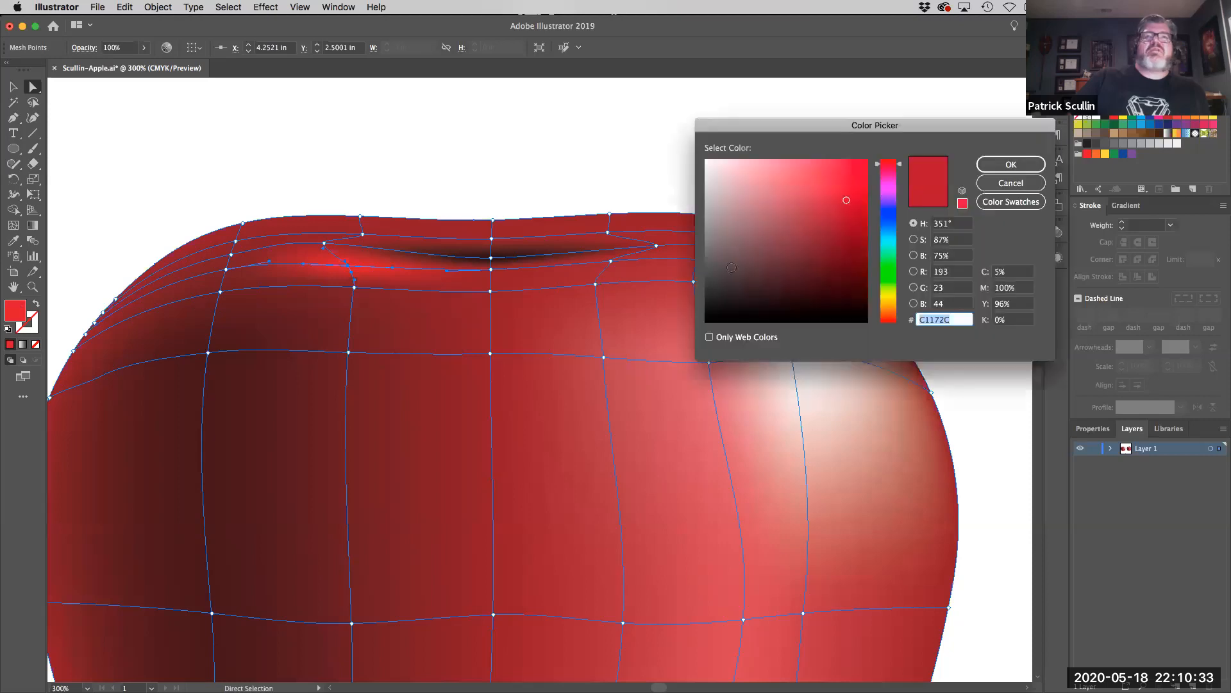
pyautogui.click(816, 198)
pyautogui.click(1011, 164)
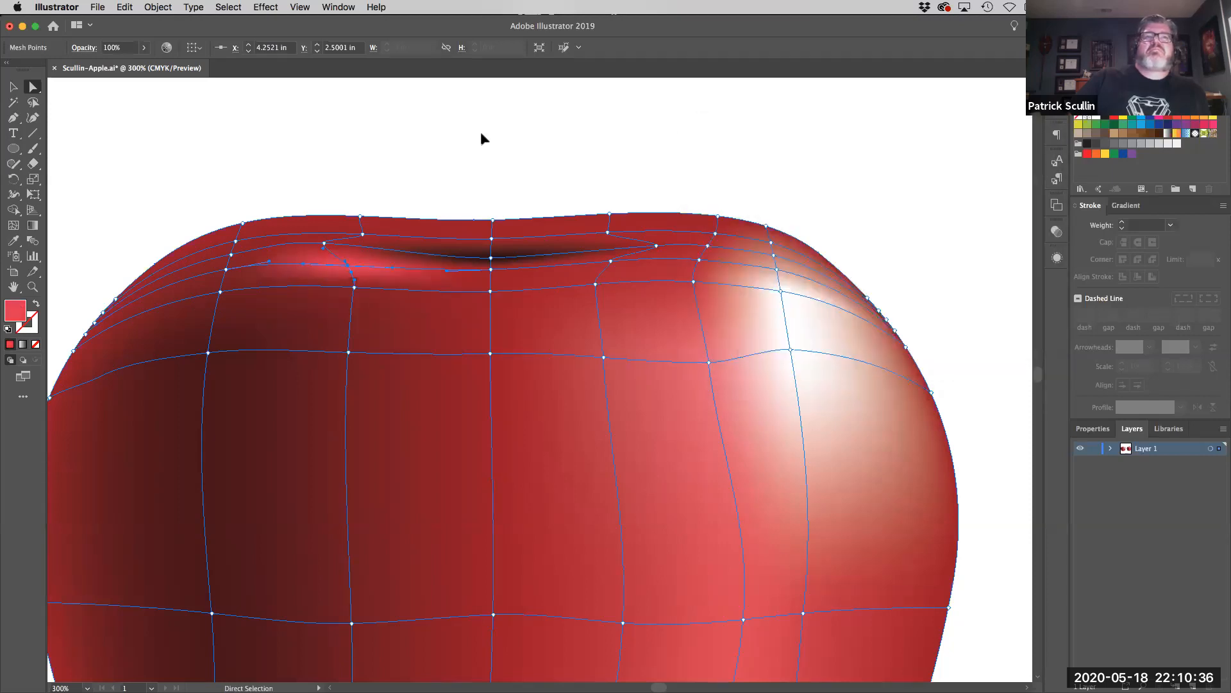
pyautogui.click(266, 187)
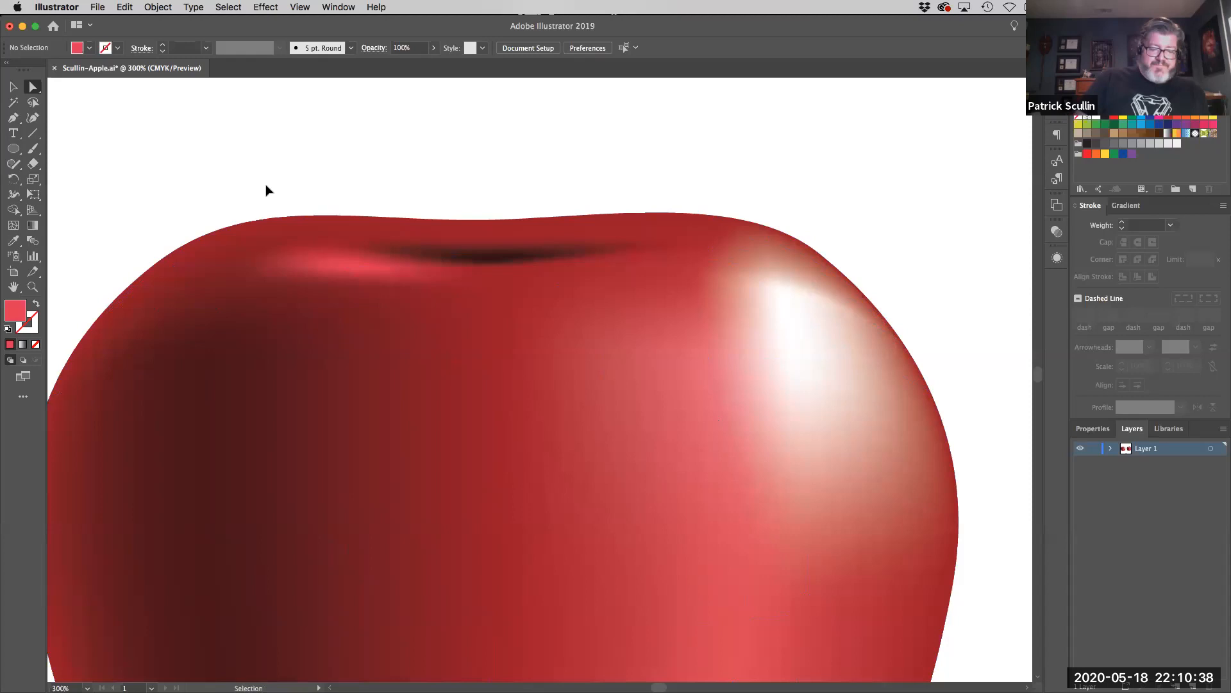
# - View both apples at 100%, nudge the centre mesh point at the stem hollow slightly and deselect the apple
pyautogui.press('super+minus')
pyautogui.press('super+minus')
pyautogui.press('super+minus')
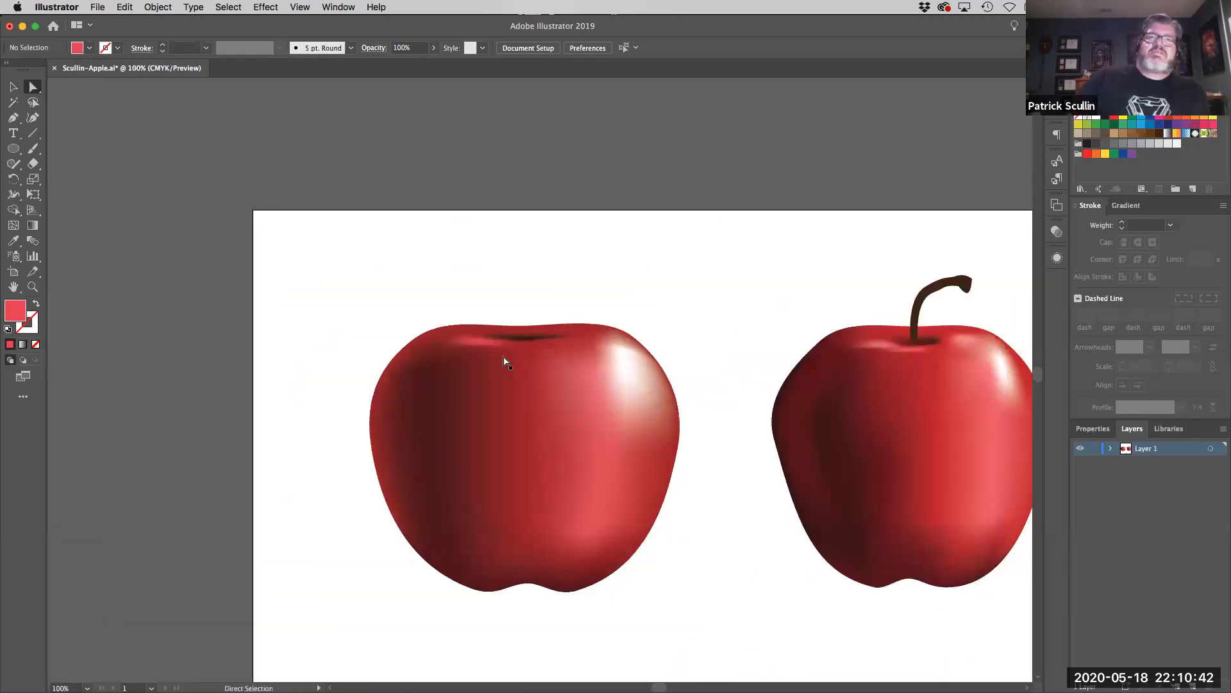
pyautogui.click(523, 340)
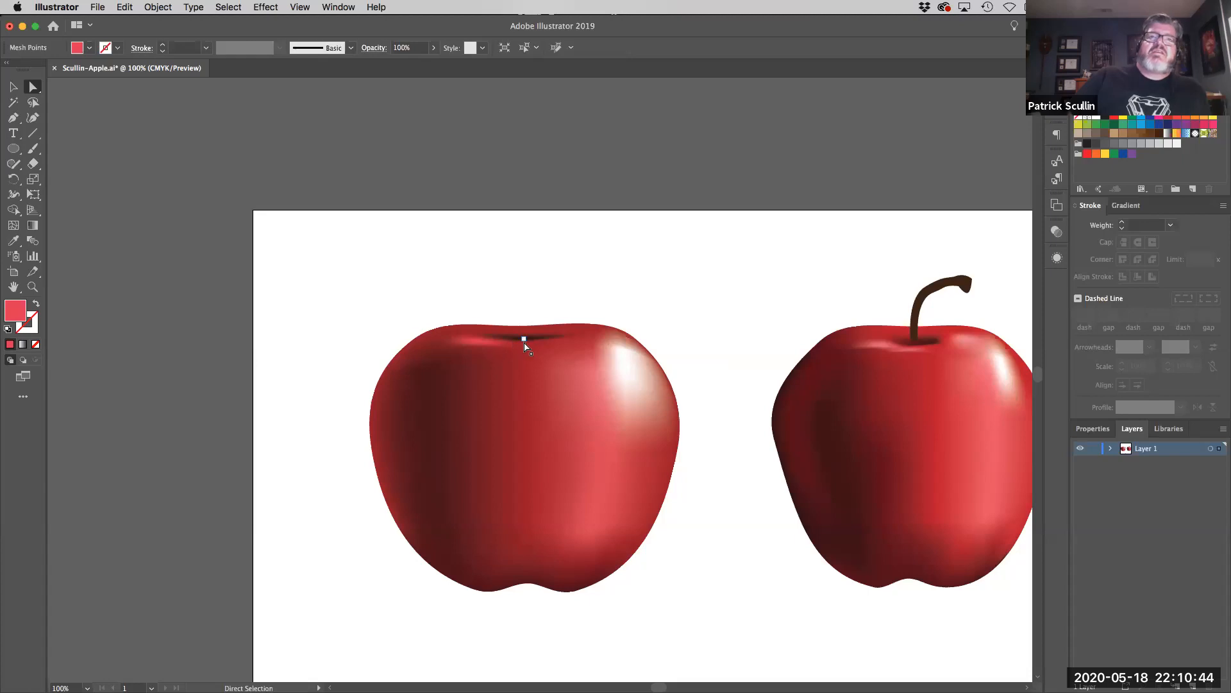
pyautogui.press('super+shift+a')
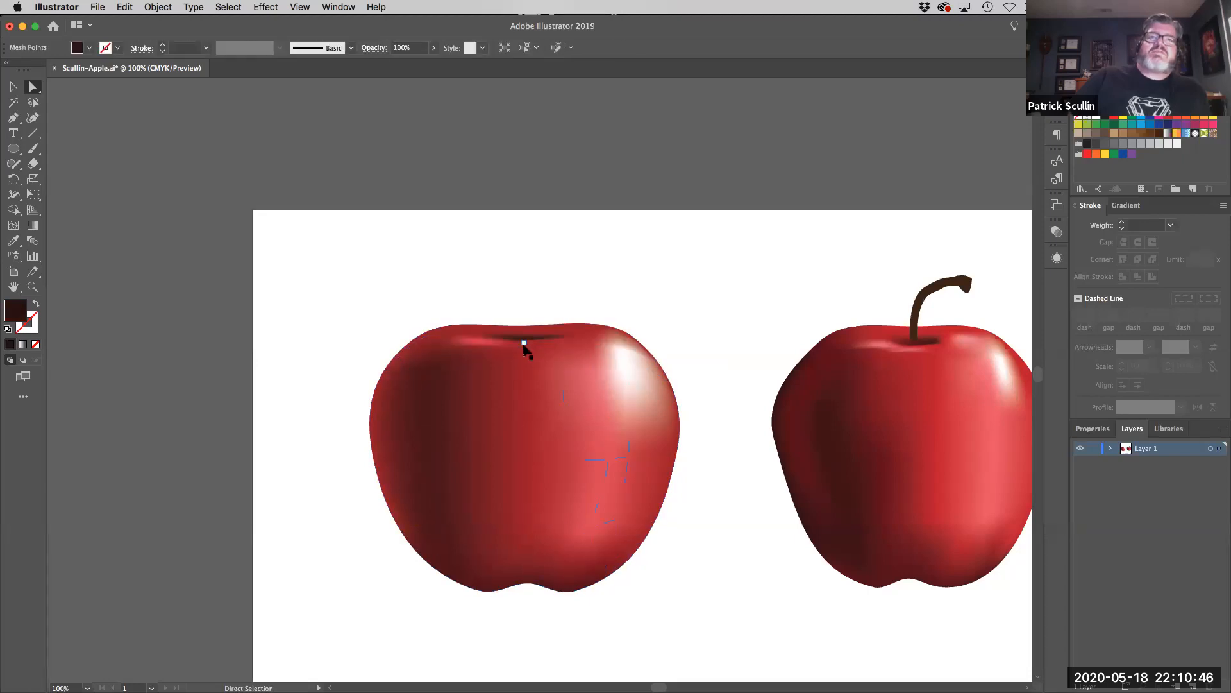
pyautogui.click(523, 342)
pyautogui.moveTo(523, 343); pyautogui.dragTo(524, 343)
pyautogui.click(554, 298)
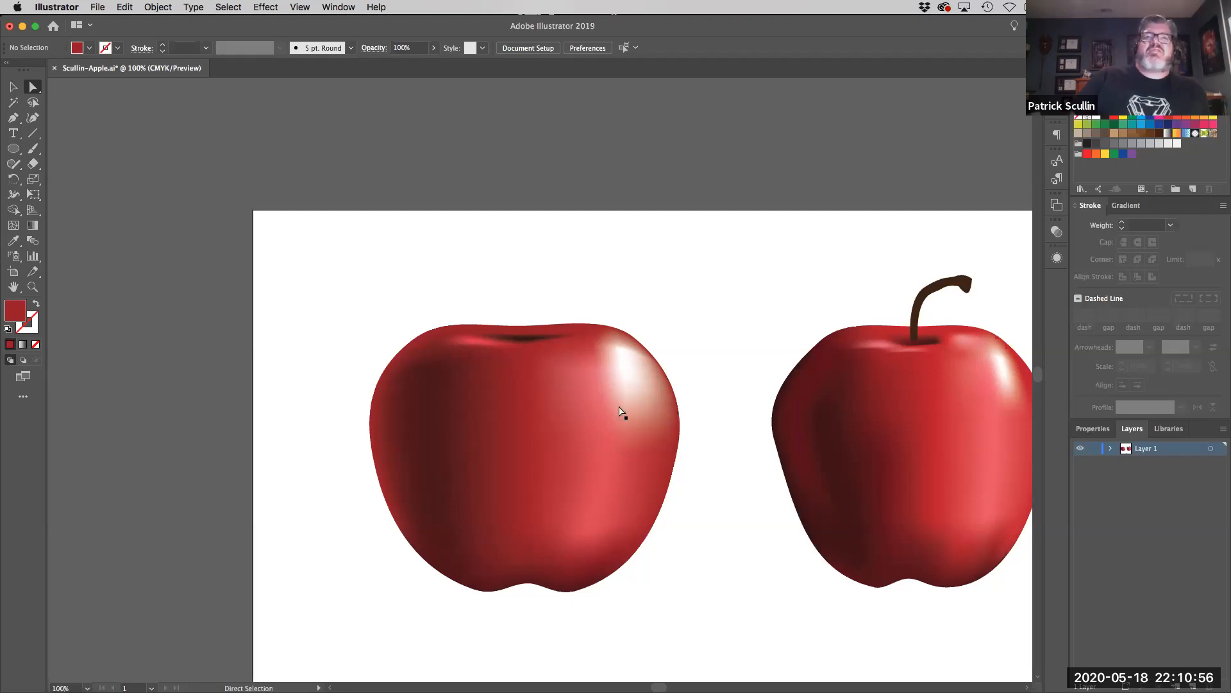
# - Draw a closed stem with the Pen tool, rising from the hollow and bending right at its tip, and fill it dark brown
pyautogui.click(583, 419)
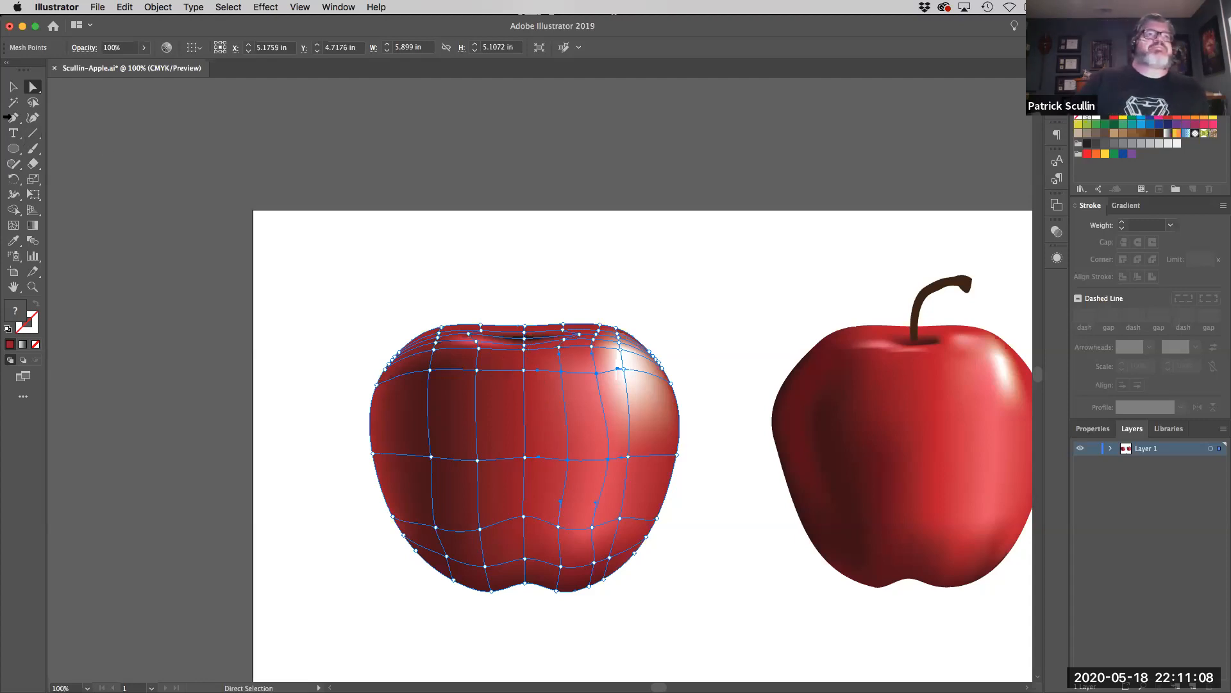
pyautogui.click(12, 117)
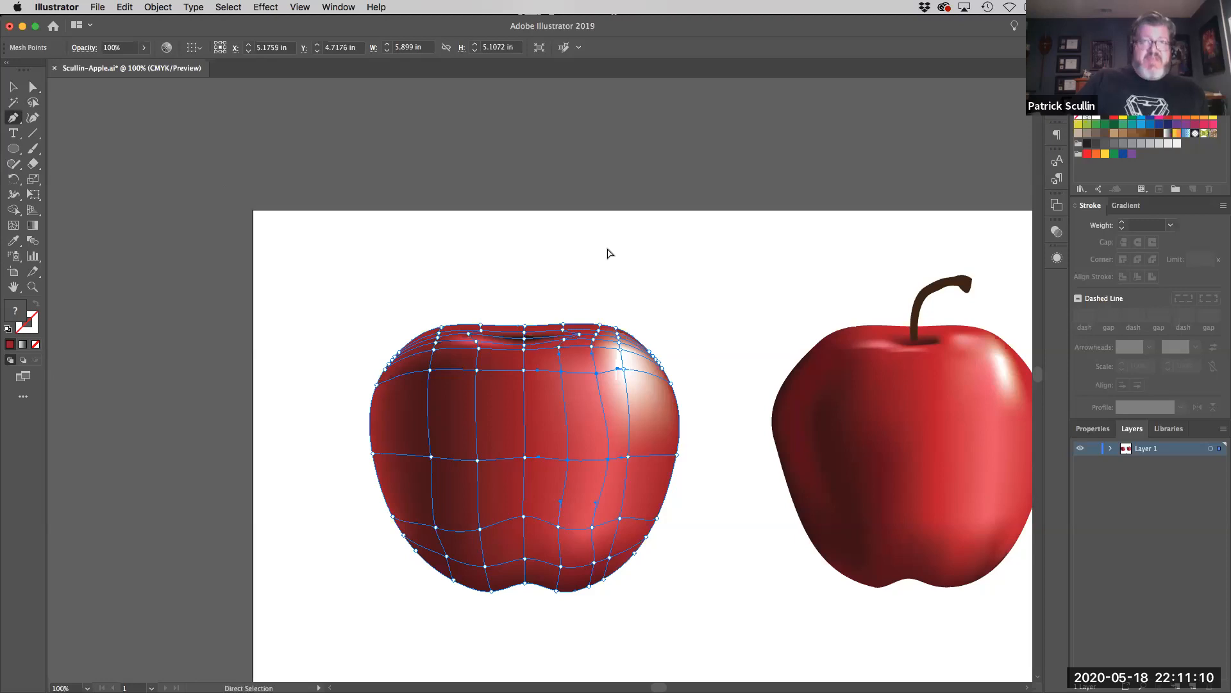
pyautogui.press('super+shift+a')
pyautogui.click(589, 259)
pyautogui.click(536, 256)
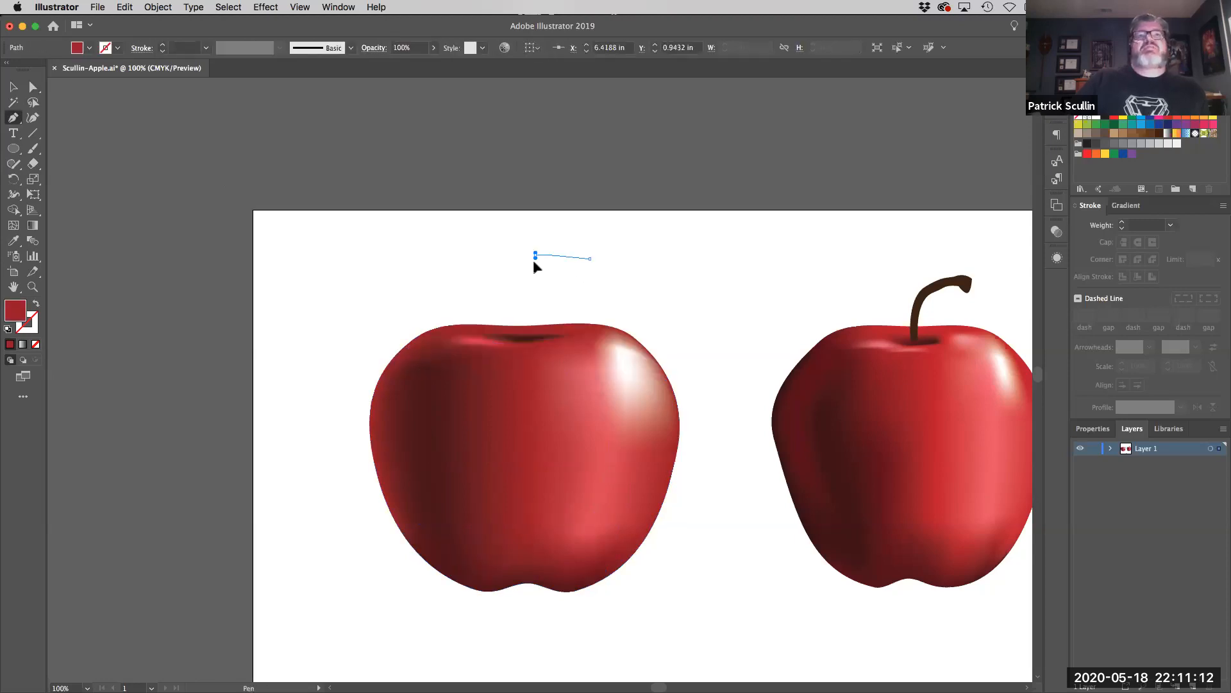
pyautogui.moveTo(524, 306); pyautogui.dragTo(518, 339)
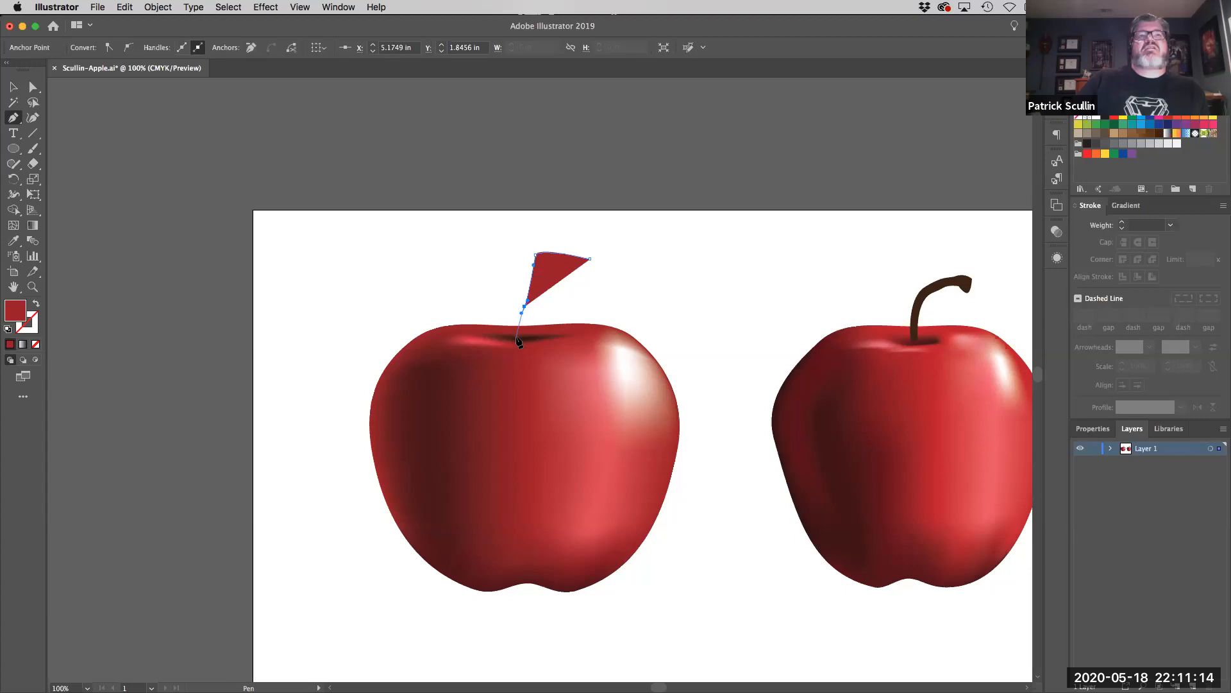
pyautogui.click(517, 337)
pyautogui.click(528, 338)
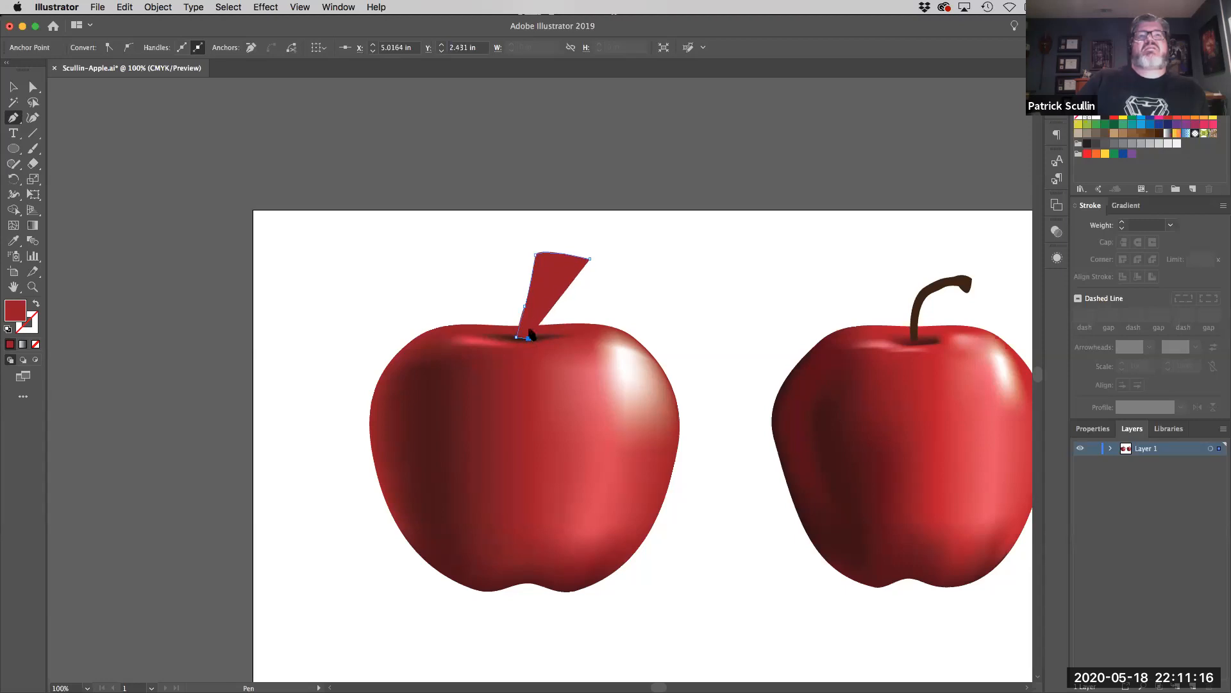
pyautogui.moveTo(549, 265); pyautogui.dragTo(587, 270)
pyautogui.click(590, 263)
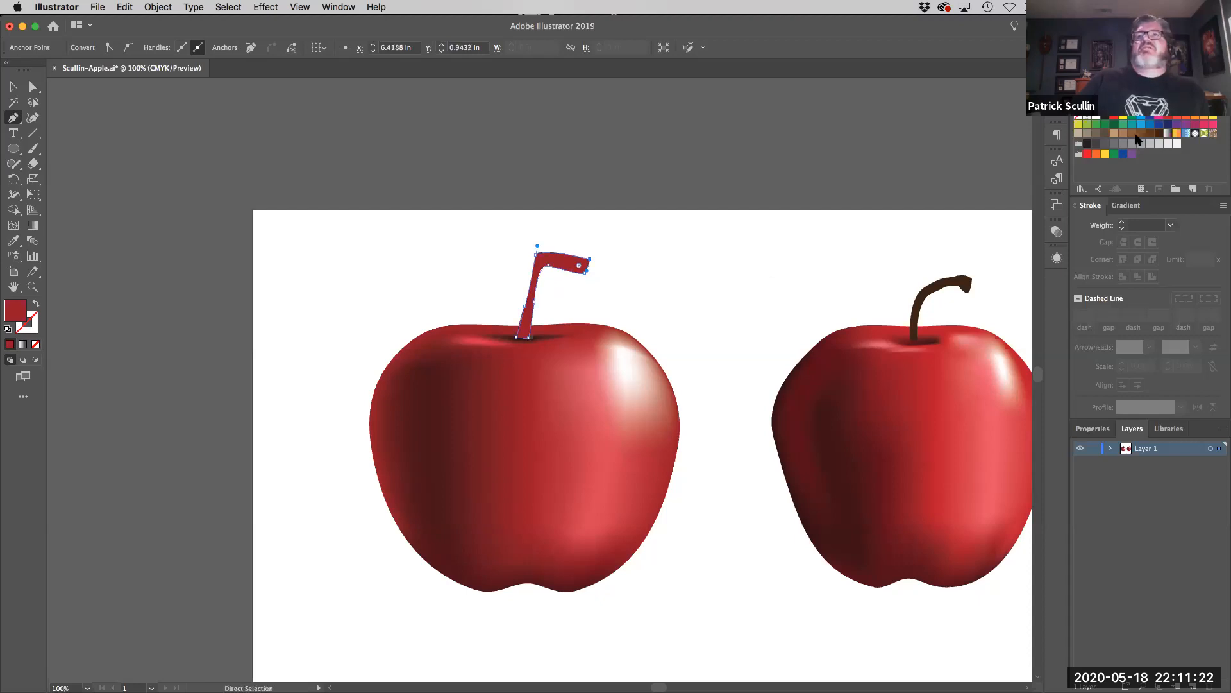
pyautogui.click(1159, 133)
pyautogui.keyDown('super'); pyautogui.click(748, 280); pyautogui.keyUp('super')
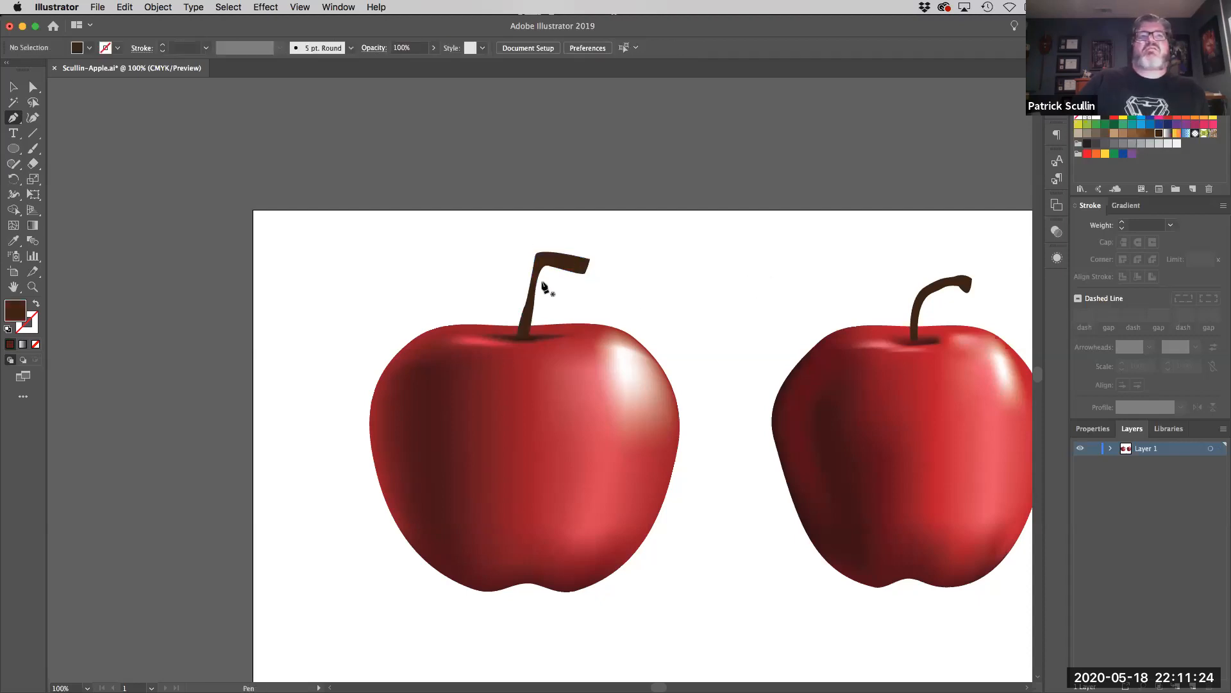
# - Draw a closed pointed leaf with the Pen tool, extending left from the middle of the stem, and fill it green
pyautogui.click(530, 284)
pyautogui.moveTo(429, 254); pyautogui.dragTo(371, 267)
pyautogui.click(352, 291)
pyautogui.moveTo(448, 314); pyautogui.dragTo(474, 305)
pyautogui.click(531, 286)
pyautogui.click(532, 288)
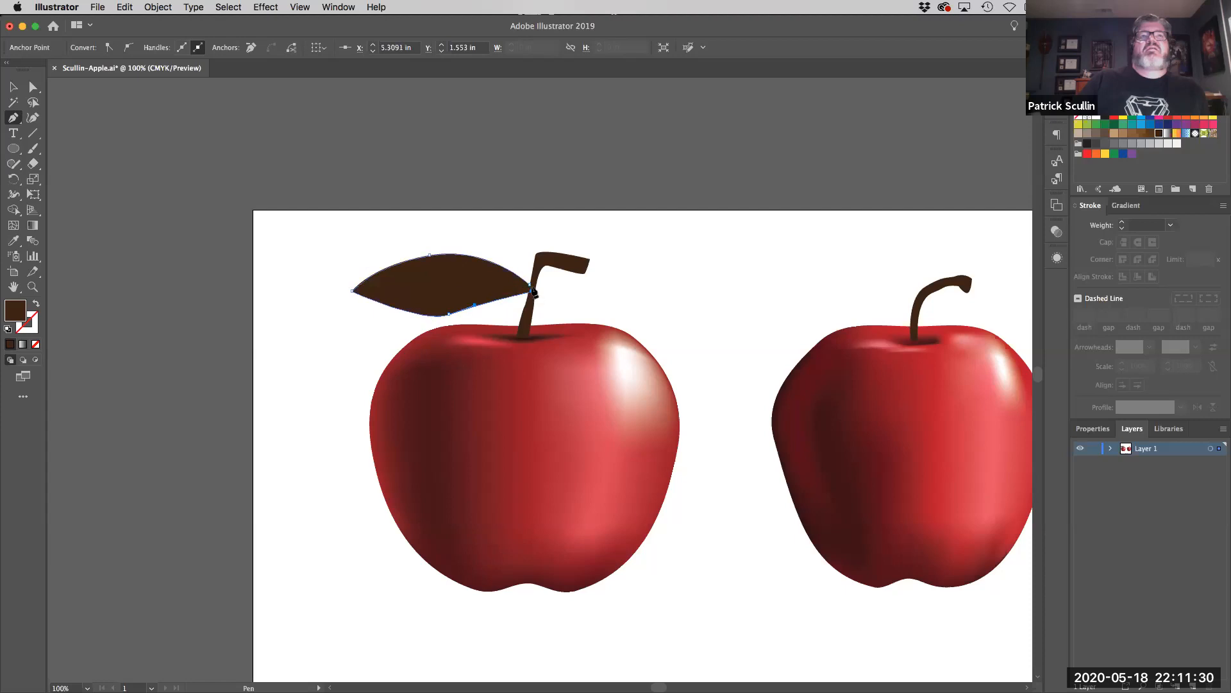
pyautogui.click(530, 286)
pyautogui.click(1113, 122)
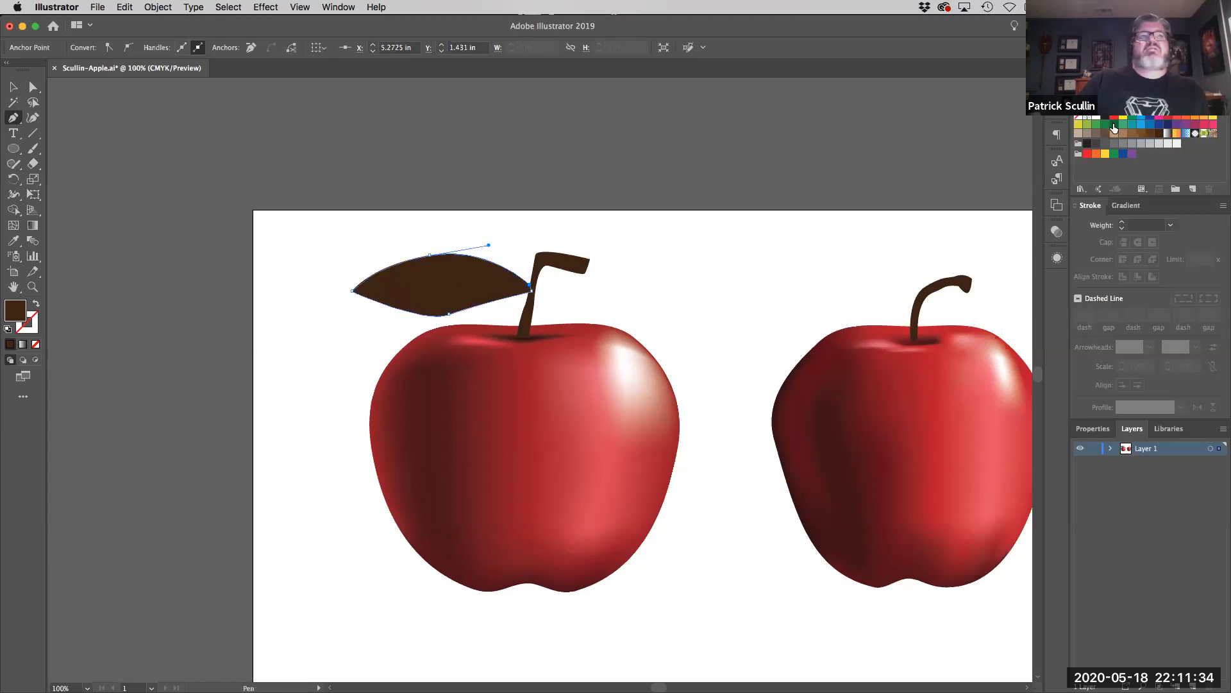
# - Fill the leaf with the dark green swatch and deselect it
pyautogui.click(1114, 125)
pyautogui.keyDown('super'); pyautogui.click(647, 297); pyautogui.keyUp('super')
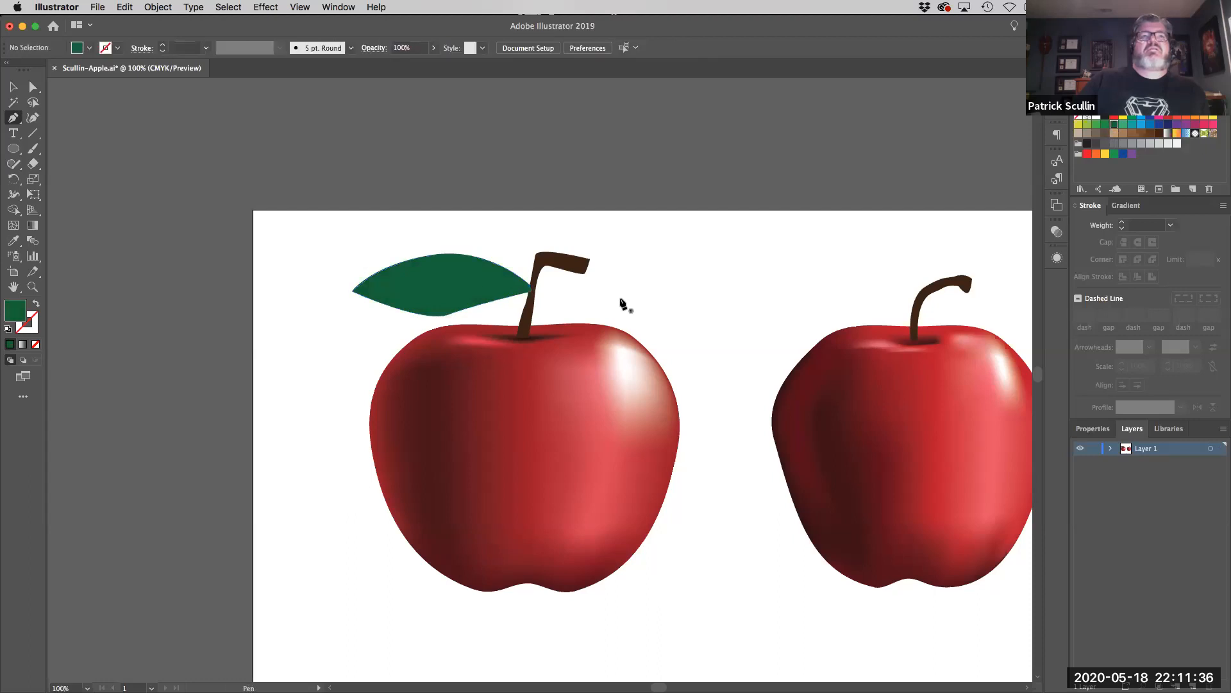
# - Draw a closed curved highlight shape about 2.68 in wide and 0.64 in high over the leaf's upper half with the Pen tool
pyautogui.click(529, 290)
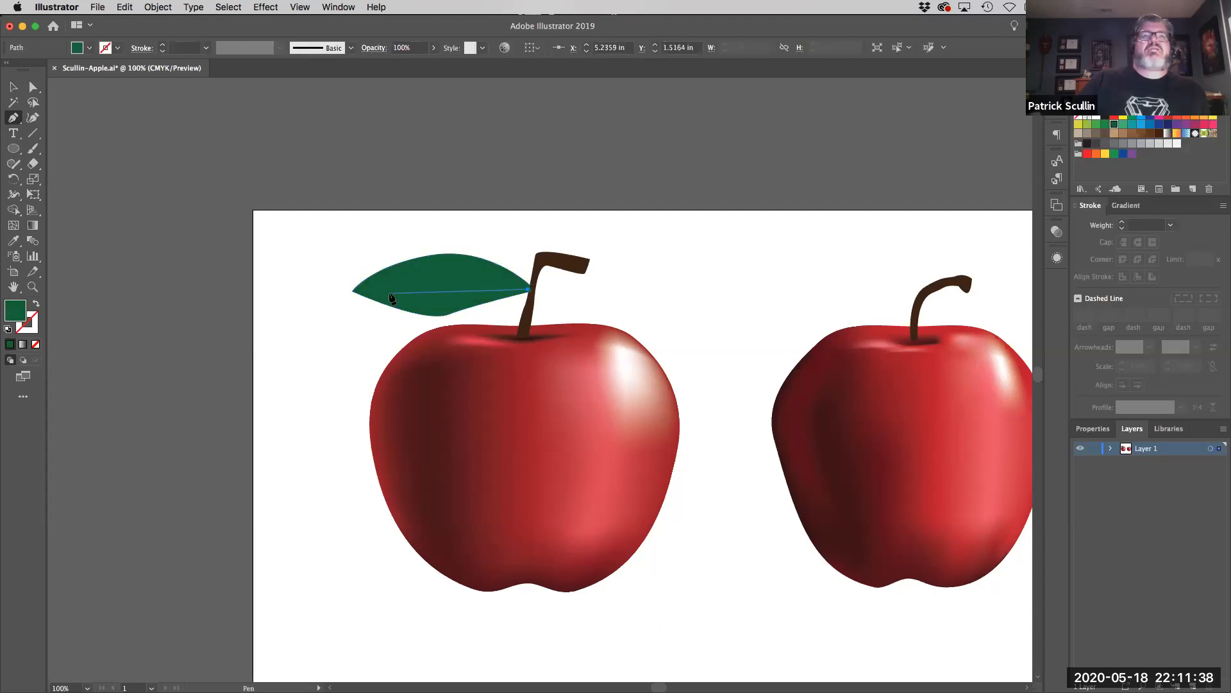
pyautogui.moveTo(387, 293); pyautogui.dragTo(336, 314)
pyautogui.click(387, 293)
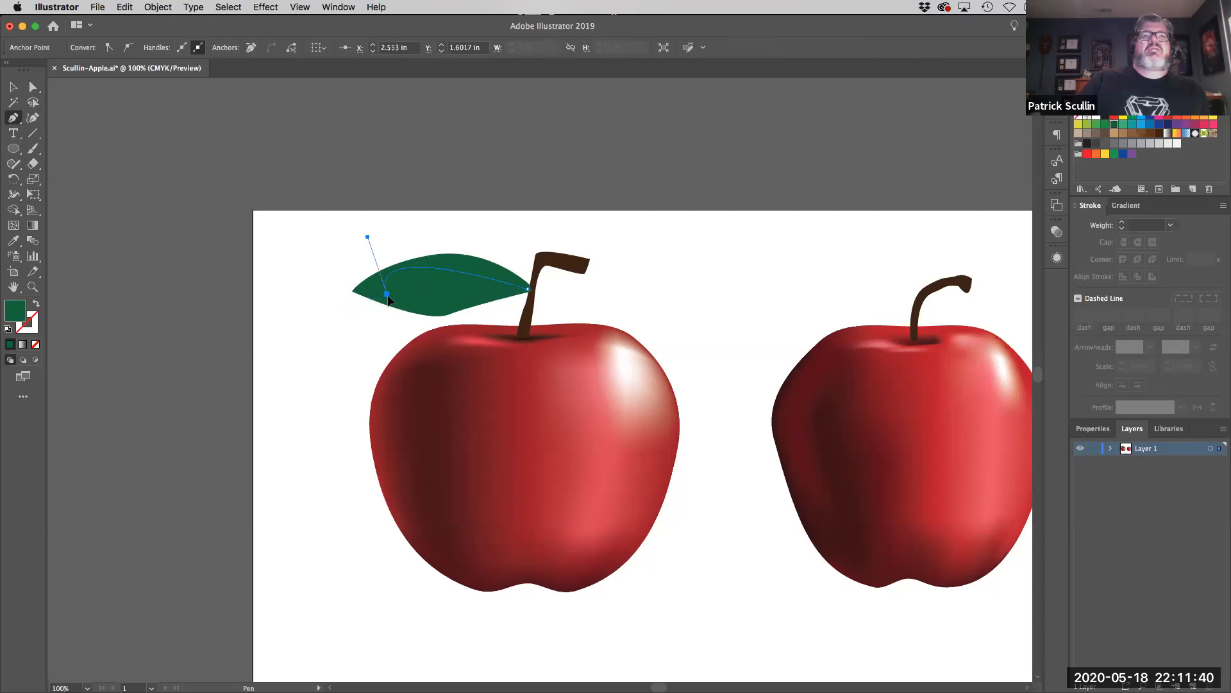
pyautogui.press('super+z')
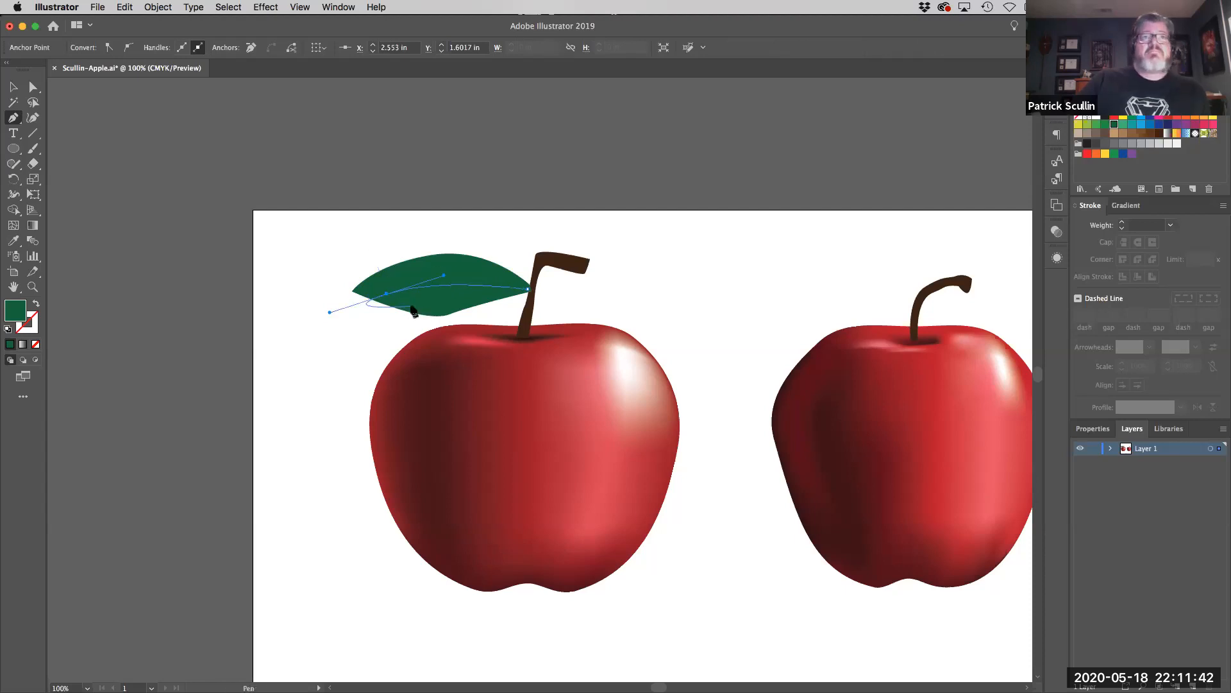
pyautogui.click(387, 294)
pyautogui.moveTo(448, 260); pyautogui.dragTo(540, 299)
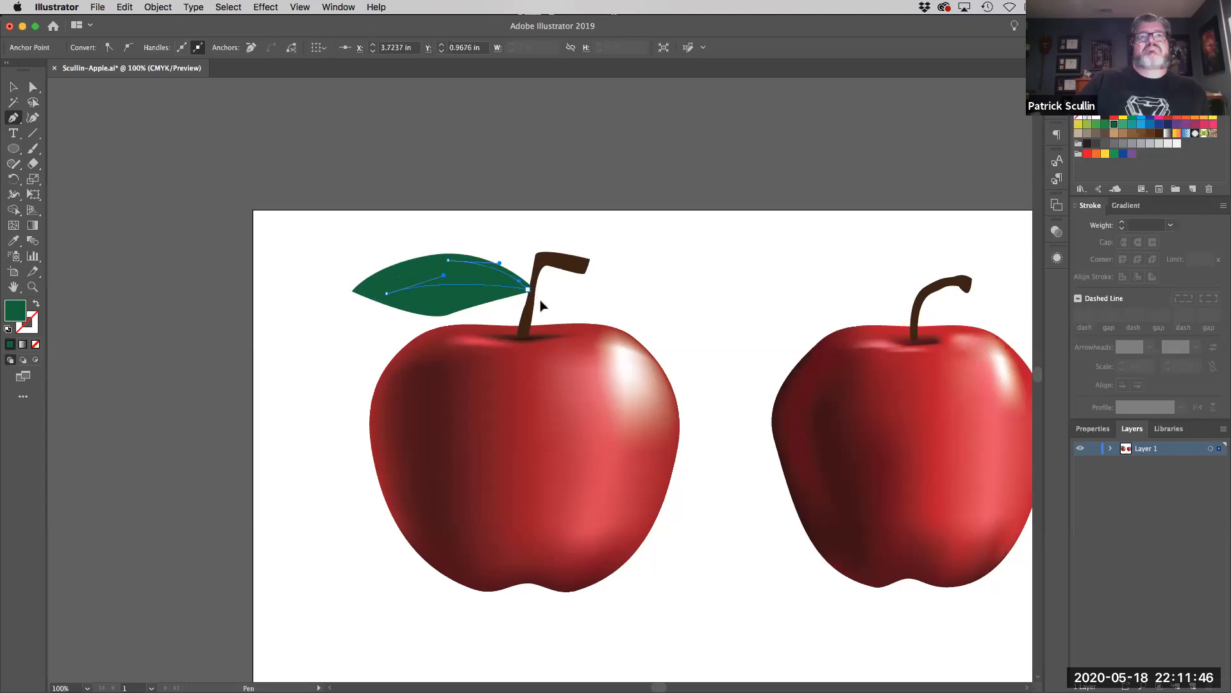
# - Fill the highlight shape on the leaf with a lighter green and deselect it
pyautogui.keyDown('super'); pyautogui.click(466, 277); pyautogui.keyUp('super')
pyautogui.doubleClick(13, 312)
pyautogui.write('5E8E60')
pyautogui.click(982, 165)
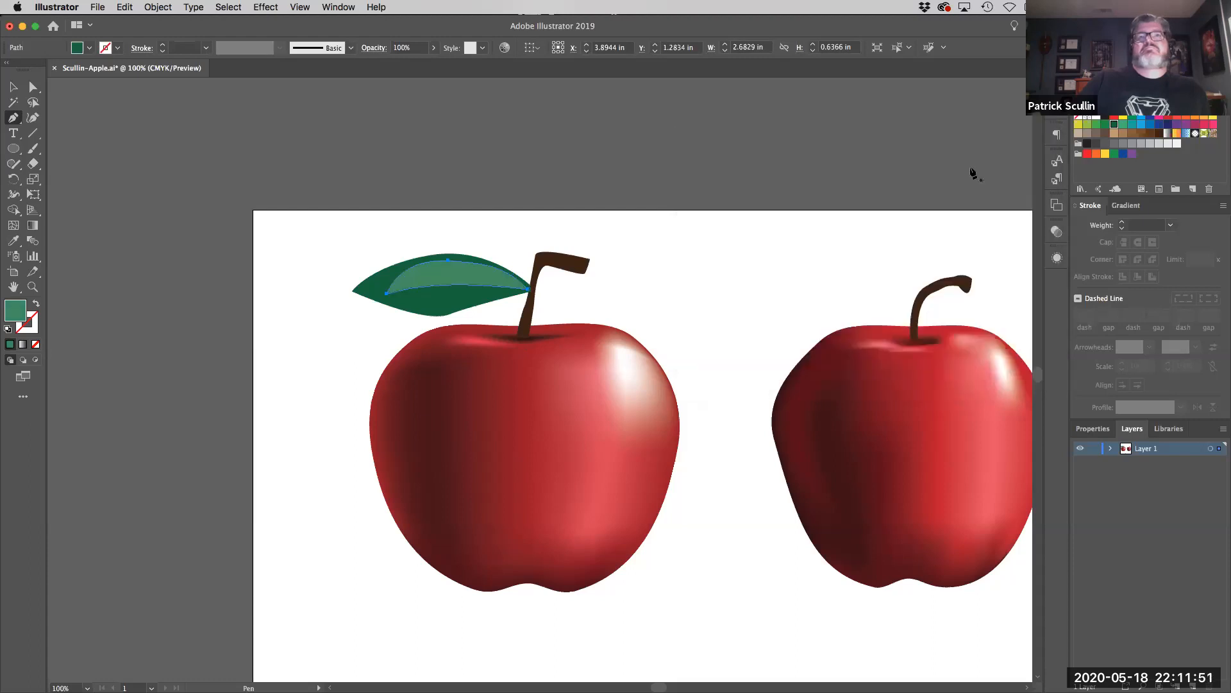
pyautogui.keyDown('super'); pyautogui.click(674, 294); pyautogui.keyUp('super')
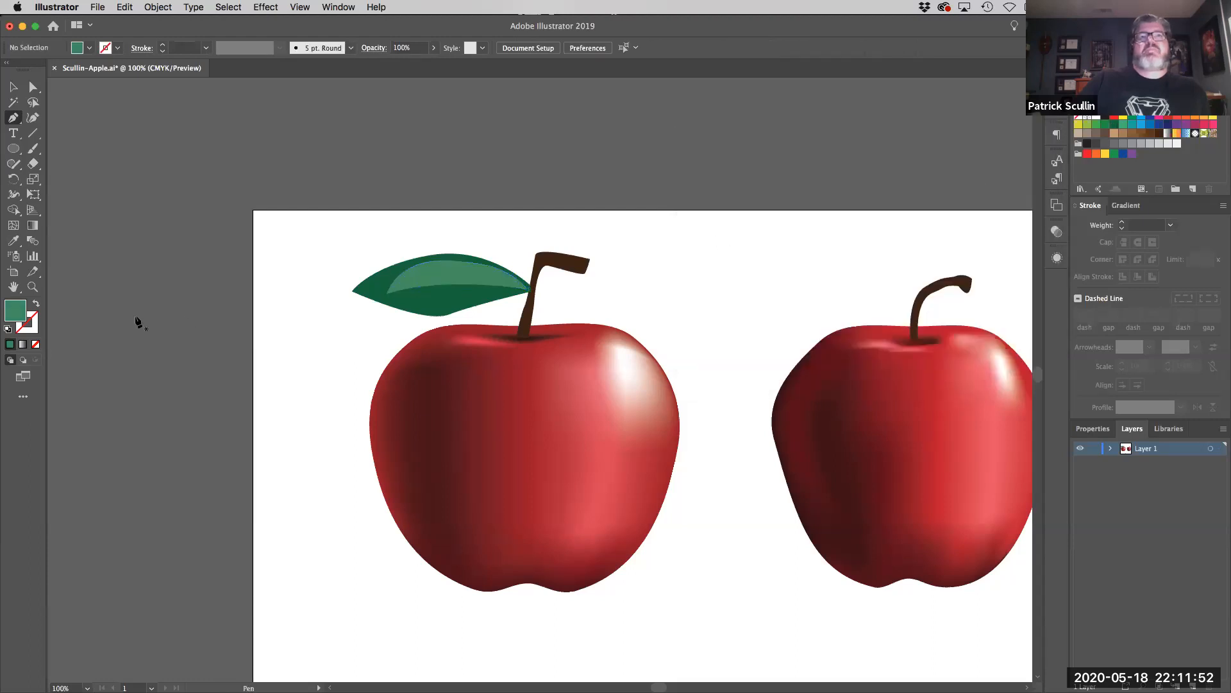
# - Extend the highlight's left end to the leaf's pointed tip, deselect it and view both apples together
pyautogui.keyDown('super'); pyautogui.click(390, 296); pyautogui.keyUp('super')
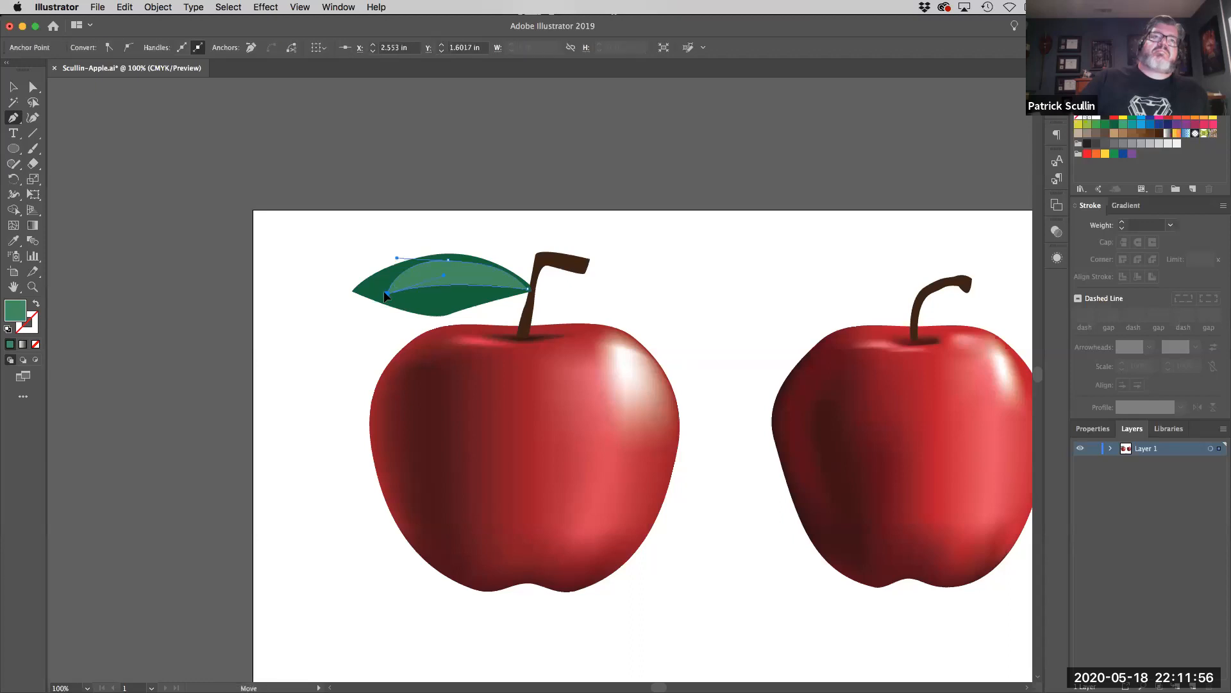
pyautogui.keyDown('super'); pyautogui.click(269, 264); pyautogui.keyUp('super')
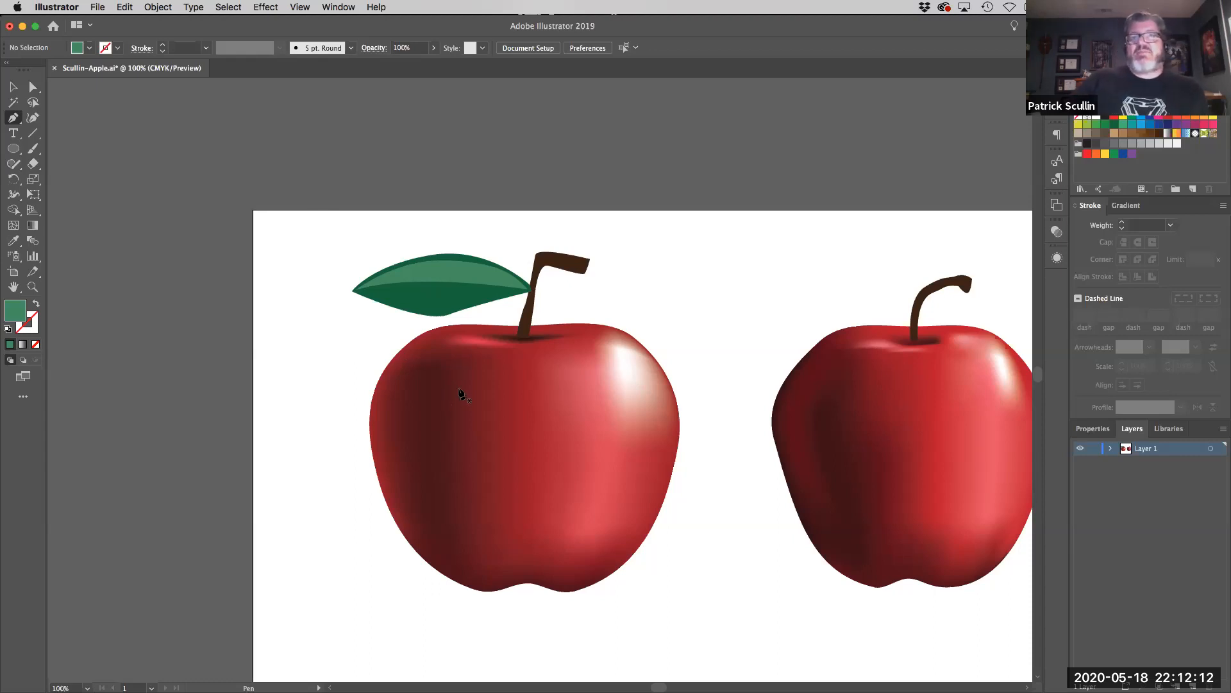
pyautogui.moveTo(721, 470); pyautogui.dragTo(632, 430)
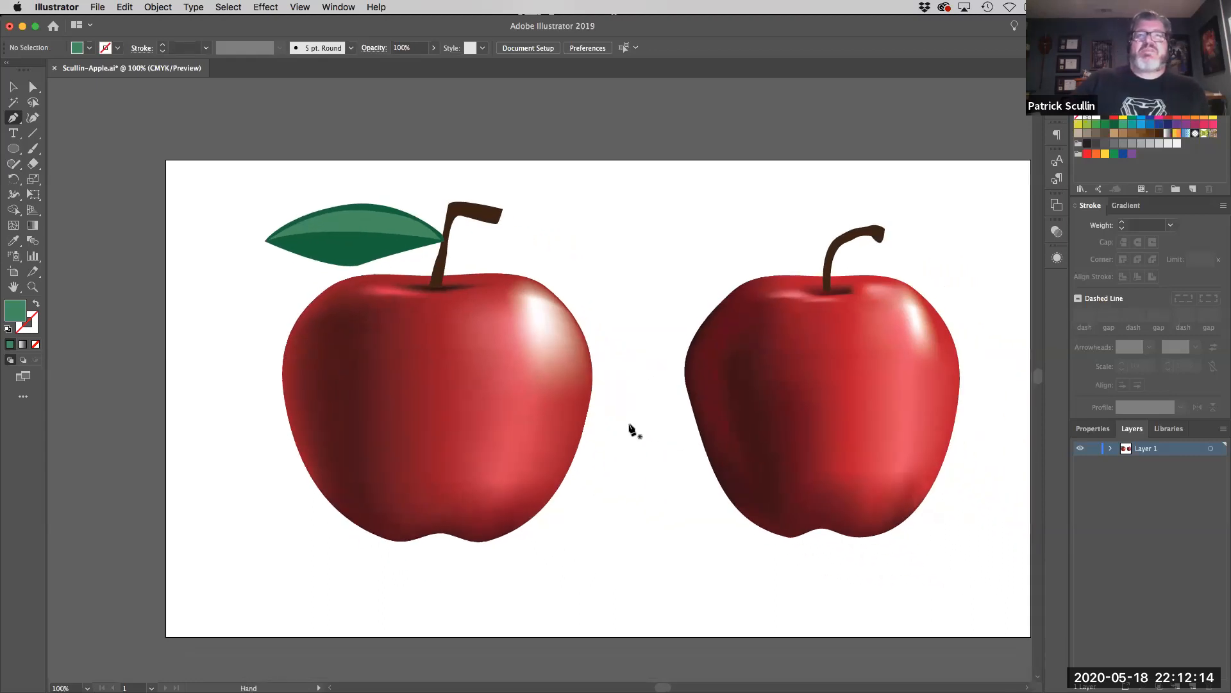